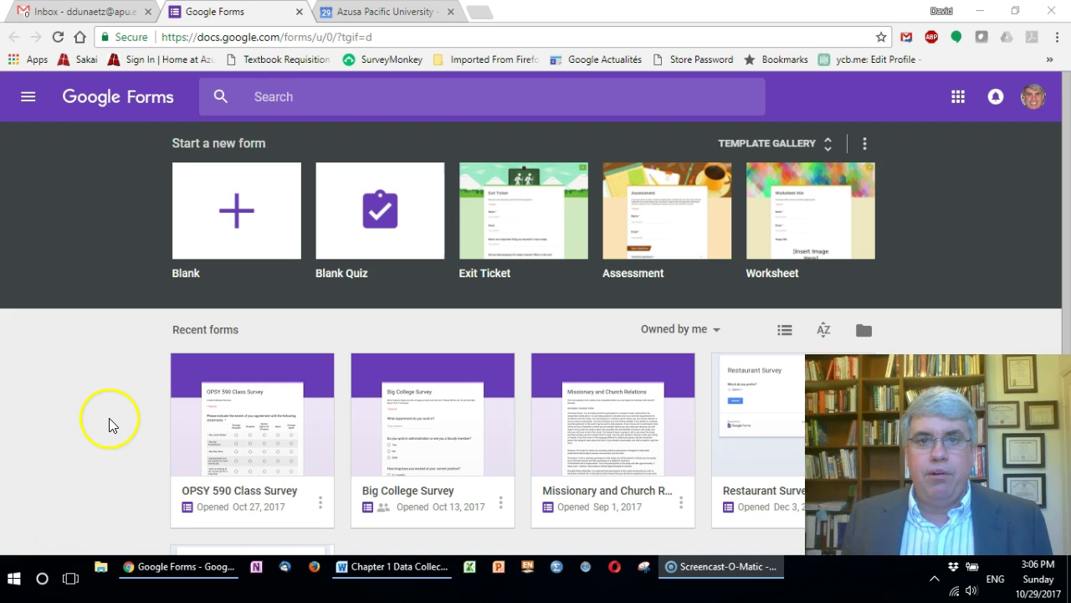
- Open the OPSY 590 Class Survey's response summary and view it in a linked spreadsheet
{"action": "left_click", "coordinate": [248, 443]}
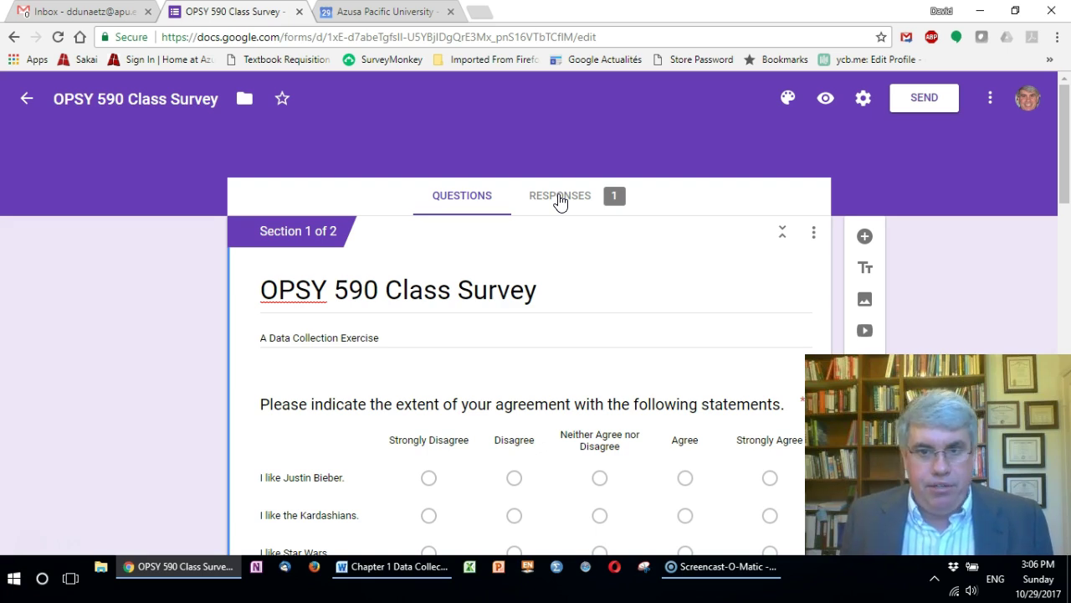
{"action": "left_click", "coordinate": [615, 211]}
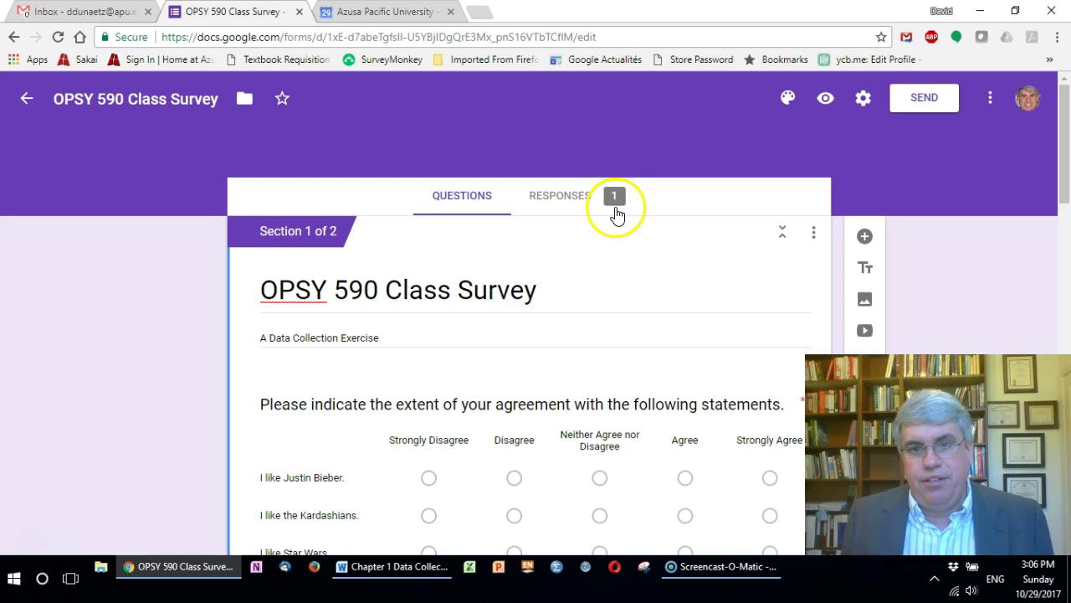
{"action": "left_click", "coordinate": [562, 203]}
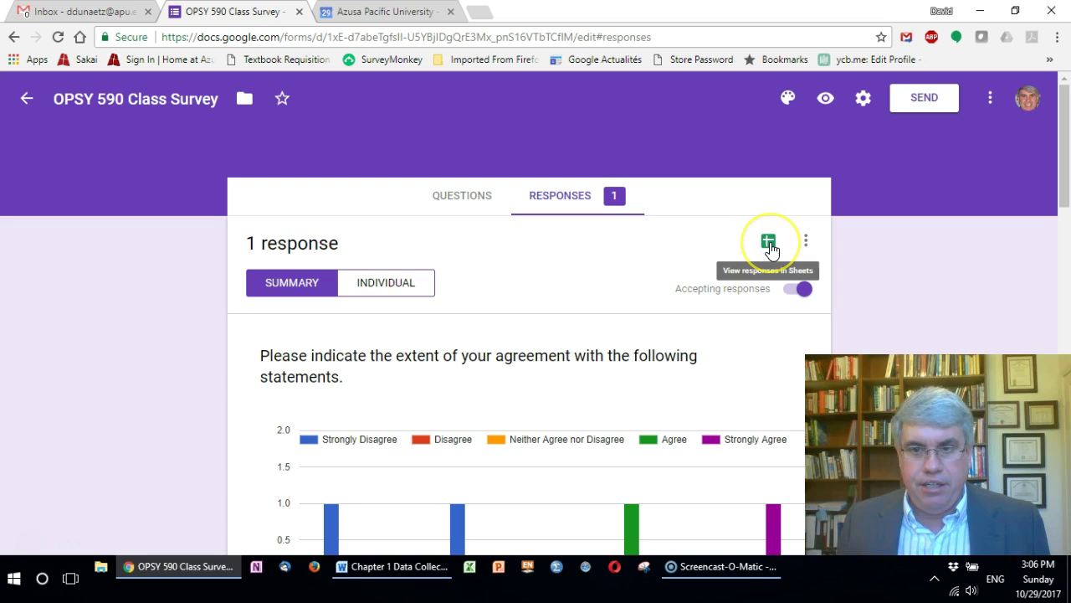
{"action": "left_click", "coordinate": [769, 245]}
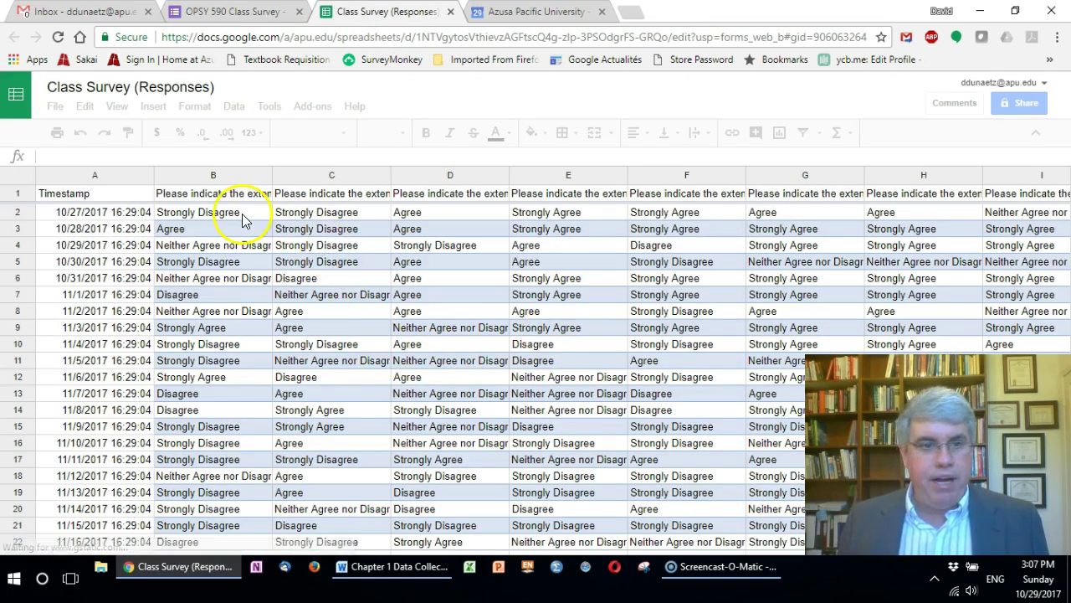
- Show the download format options for the Class Survey (Responses) sheet
{"action": "scroll", "coordinate": [237, 420], "scroll_direction": "down", "scroll_amount": 4}
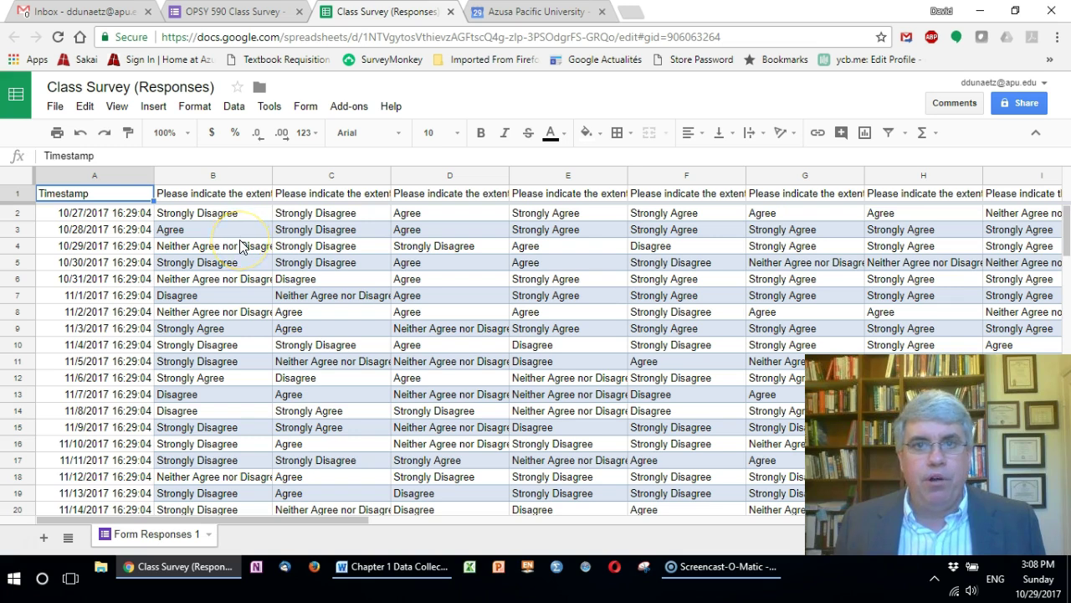
{"action": "left_click", "coordinate": [50, 110]}
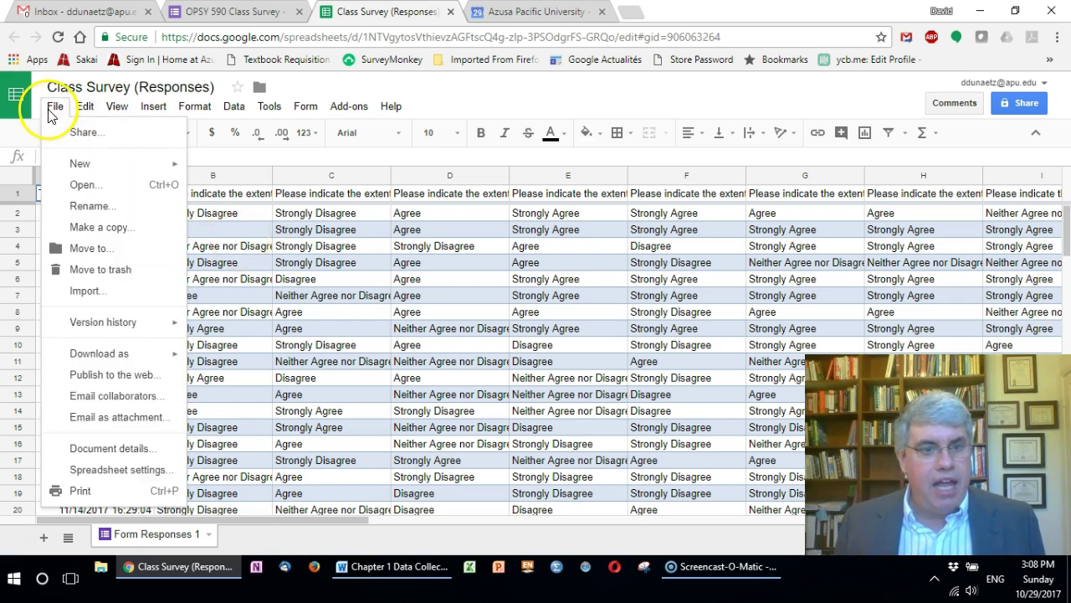
{"action": "mouse_move", "coordinate": [85, 357]}
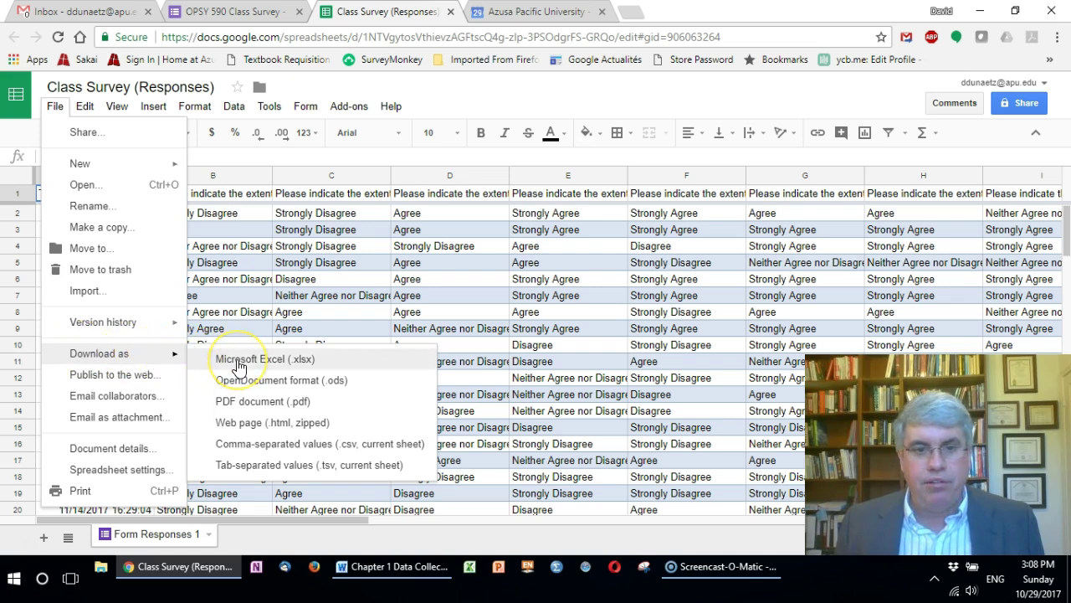
- Download the responses sheet as a Microsoft Excel (.xlsx) workbook and open it
{"action": "left_click", "coordinate": [238, 363]}
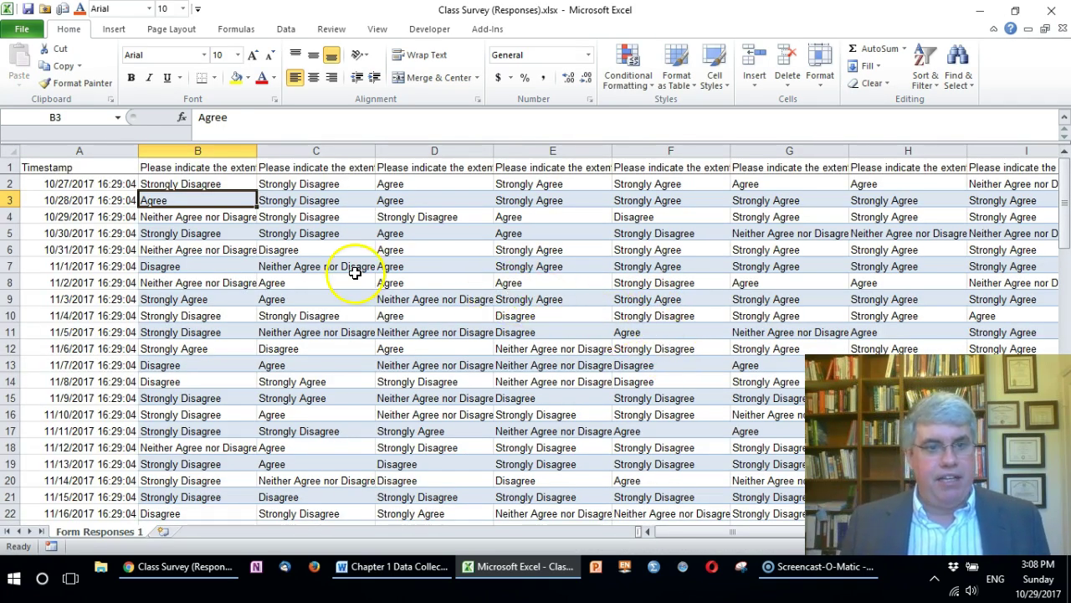
{"action": "scroll", "coordinate": [385, 278], "scroll_direction": "down", "scroll_amount": 2}
{"action": "scroll", "coordinate": [447, 290], "scroll_direction": "up", "scroll_amount": 2}
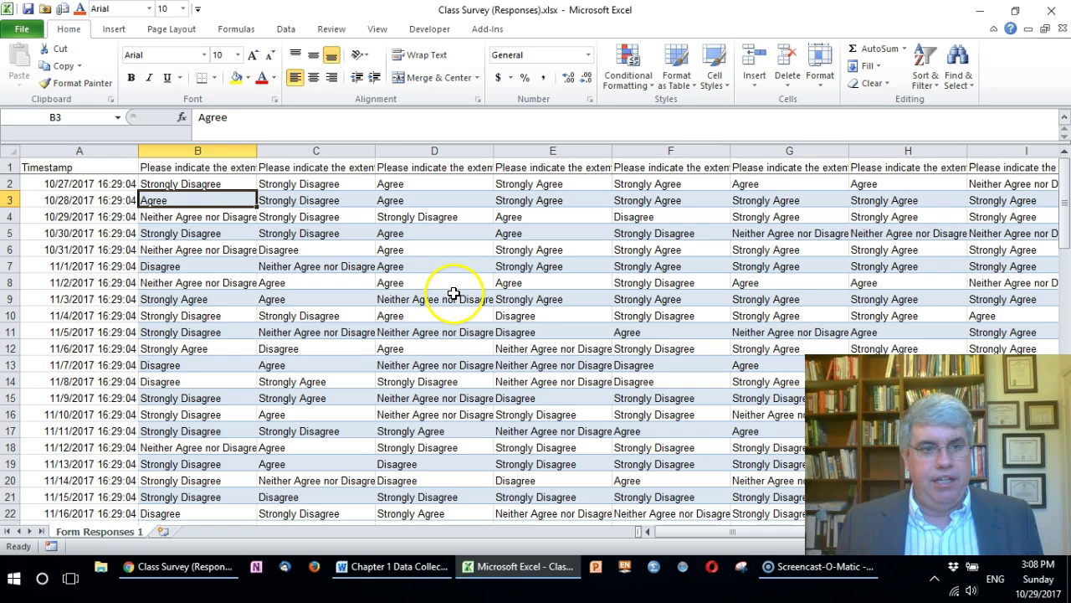
- Read the A1–D1 headers: Timestamp, then the Bieber, Kardashians and Star Wars questions
{"action": "left_click", "coordinate": [66, 166]}
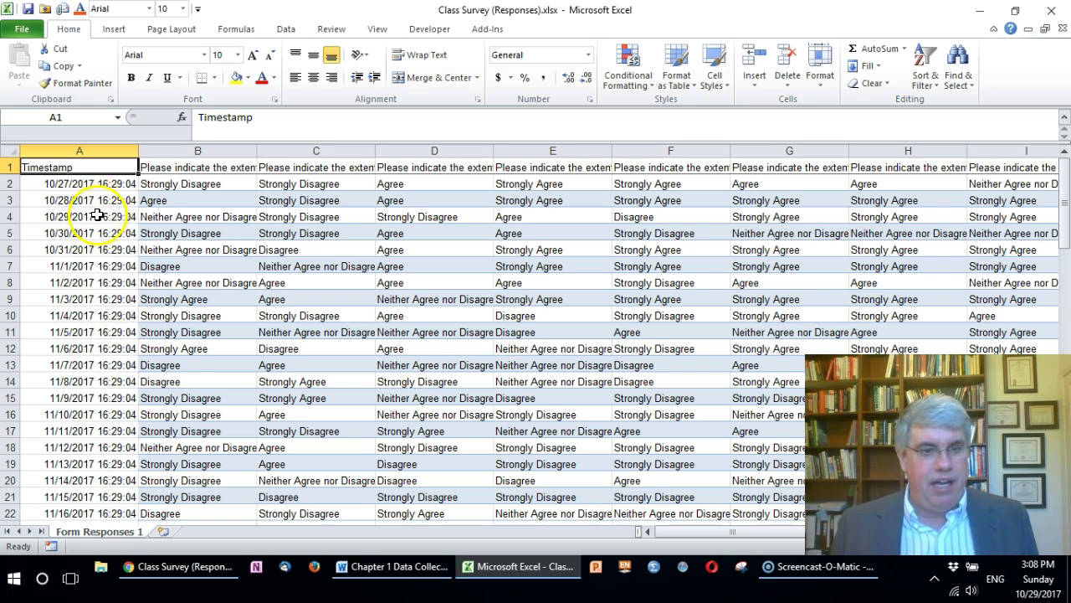
{"action": "left_click", "coordinate": [164, 168]}
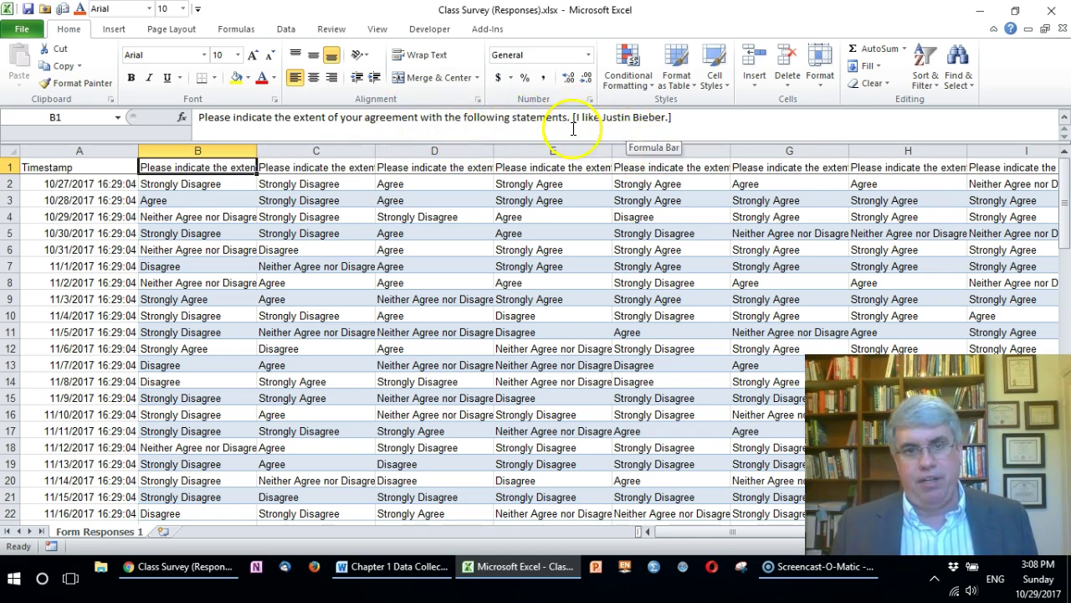
{"action": "left_click", "coordinate": [316, 167]}
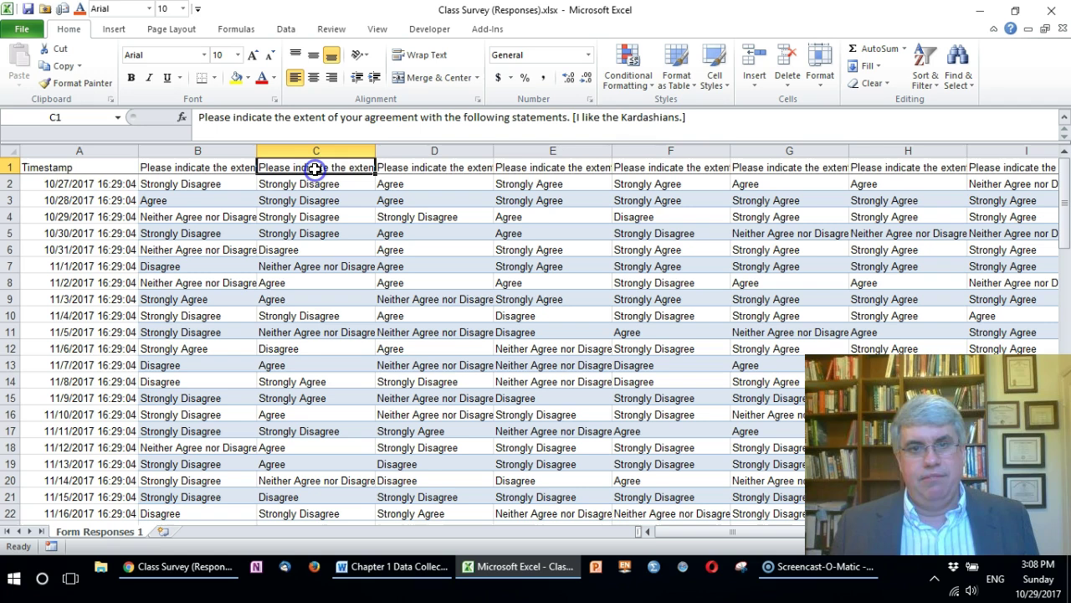
{"action": "left_click", "coordinate": [424, 167]}
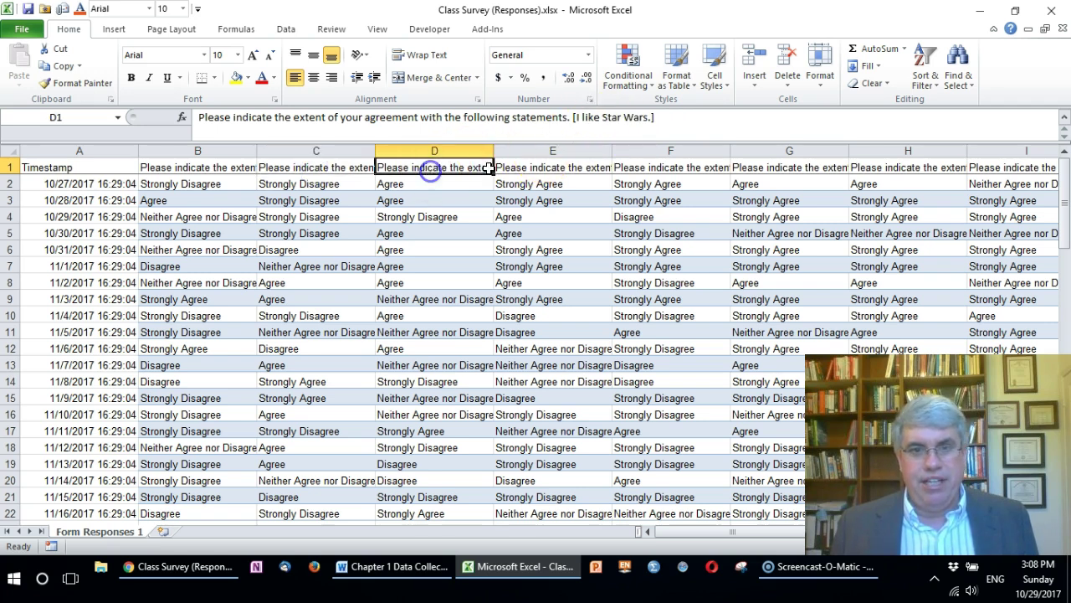
- Insert two blank rows at row 2 so the responses start at row 4
{"action": "left_click", "coordinate": [12, 183]}
{"action": "right_click", "coordinate": [12, 183]}
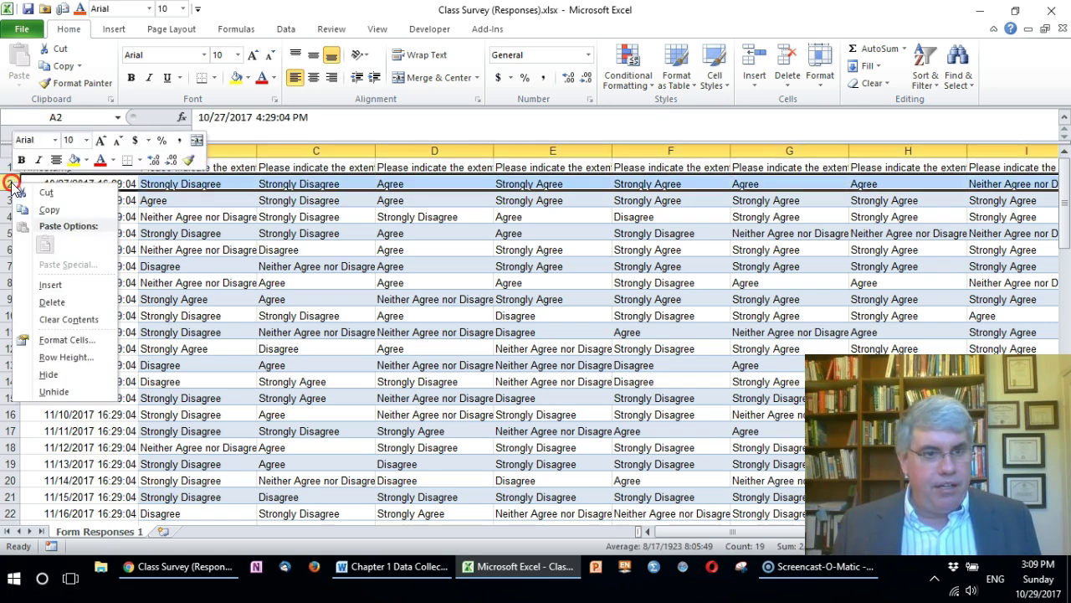
{"action": "left_click", "coordinate": [50, 285]}
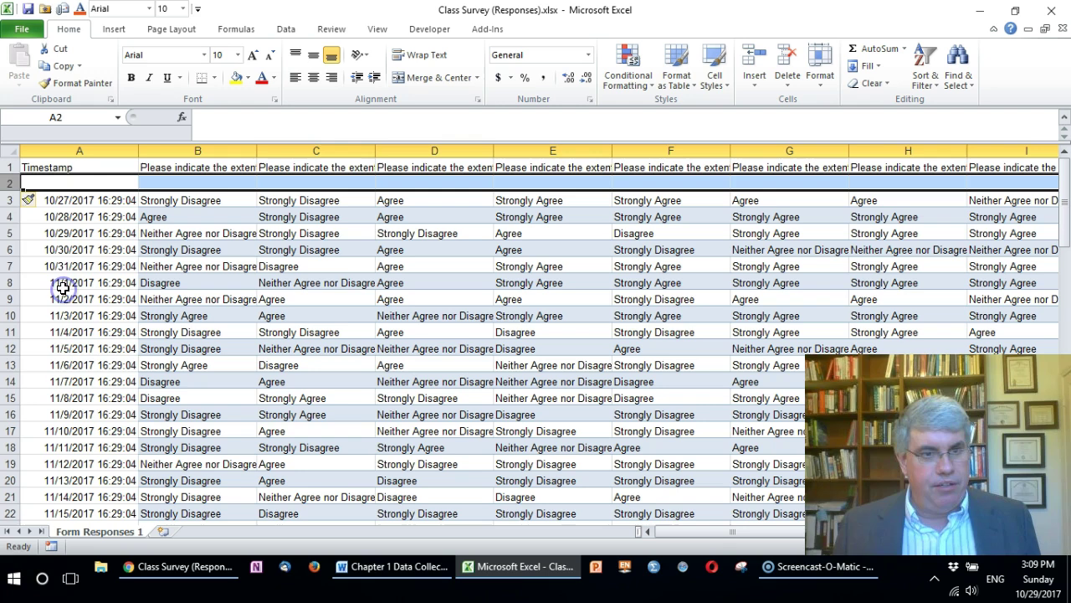
{"action": "right_click", "coordinate": [13, 181]}
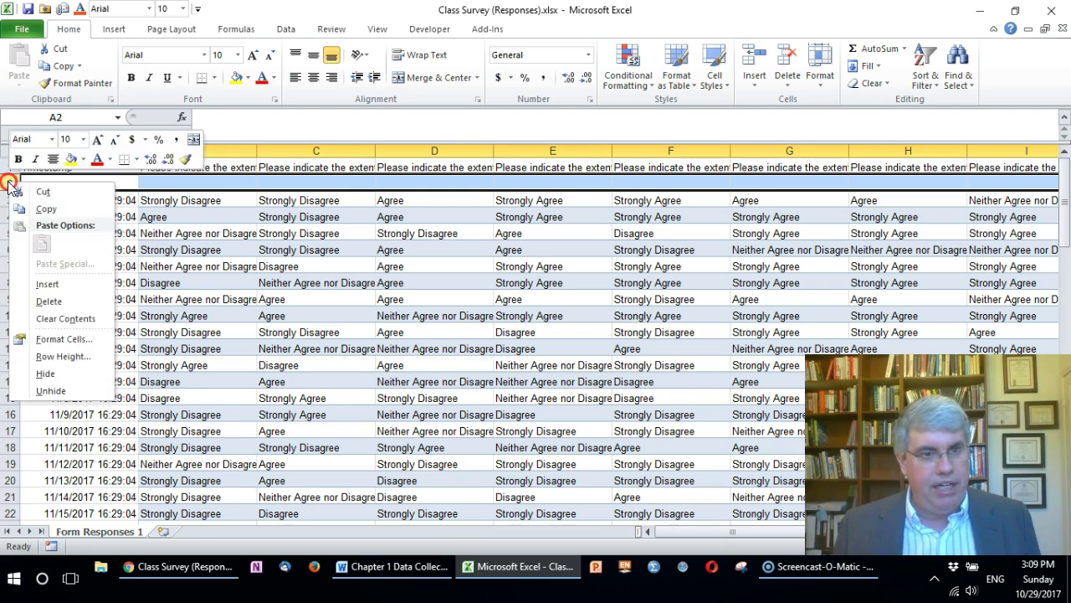
{"action": "left_click", "coordinate": [50, 285]}
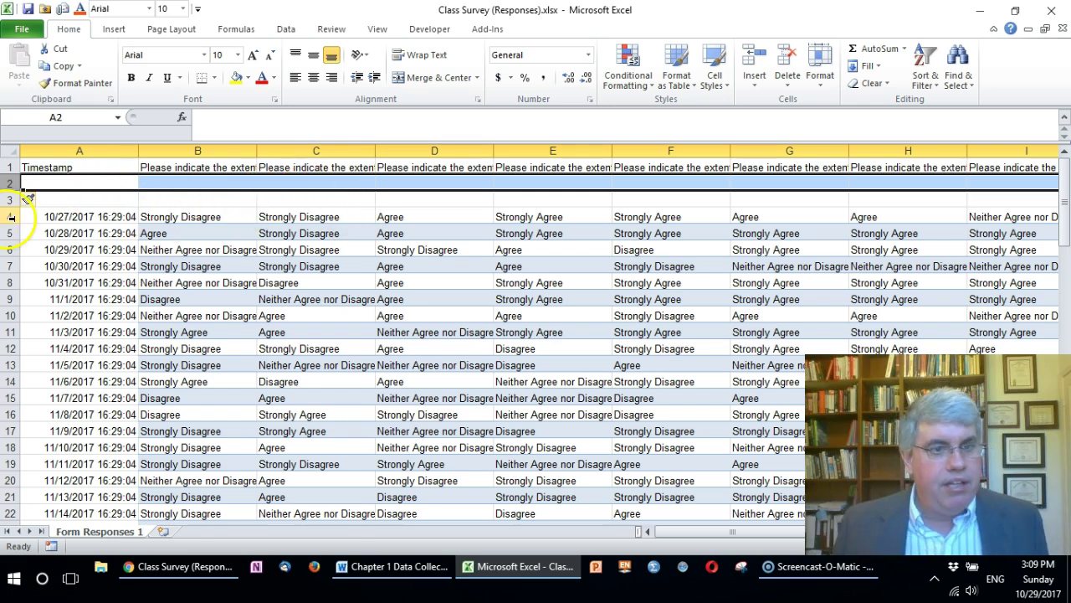
{"action": "left_click", "coordinate": [213, 171]}
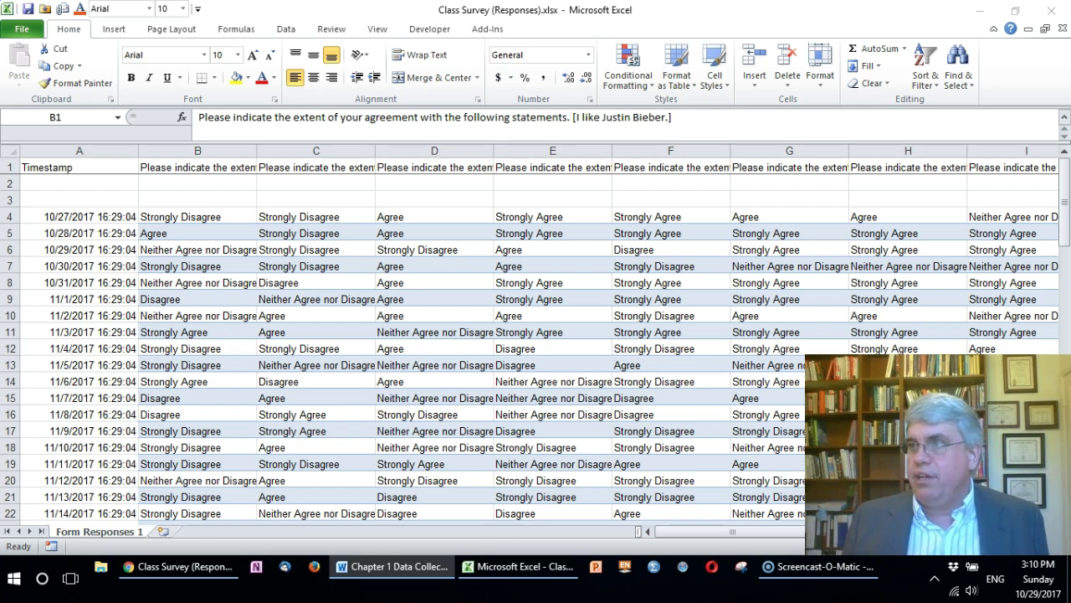
- Show the Word codebook centred, scrolled to short variable names like _Bieber and _StarWars
{"action": "key", "text": "alt+Tab"}
{"action": "left_click_drag", "start_coordinate": [980, 292], "coordinate": [461, 1]}
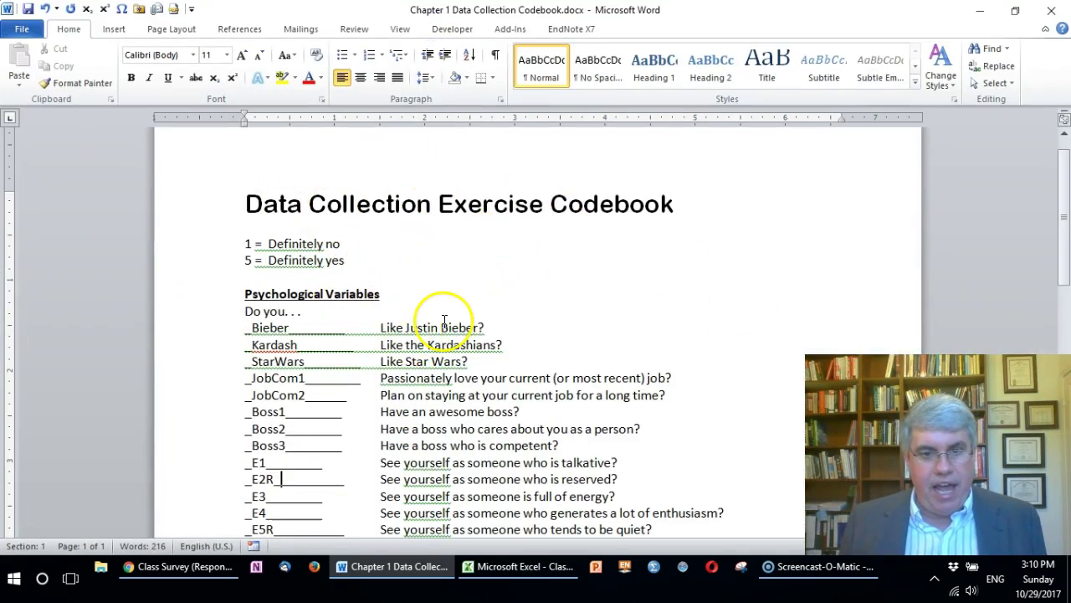
{"action": "scroll", "coordinate": [444, 320], "scroll_direction": "down", "scroll_amount": 1}
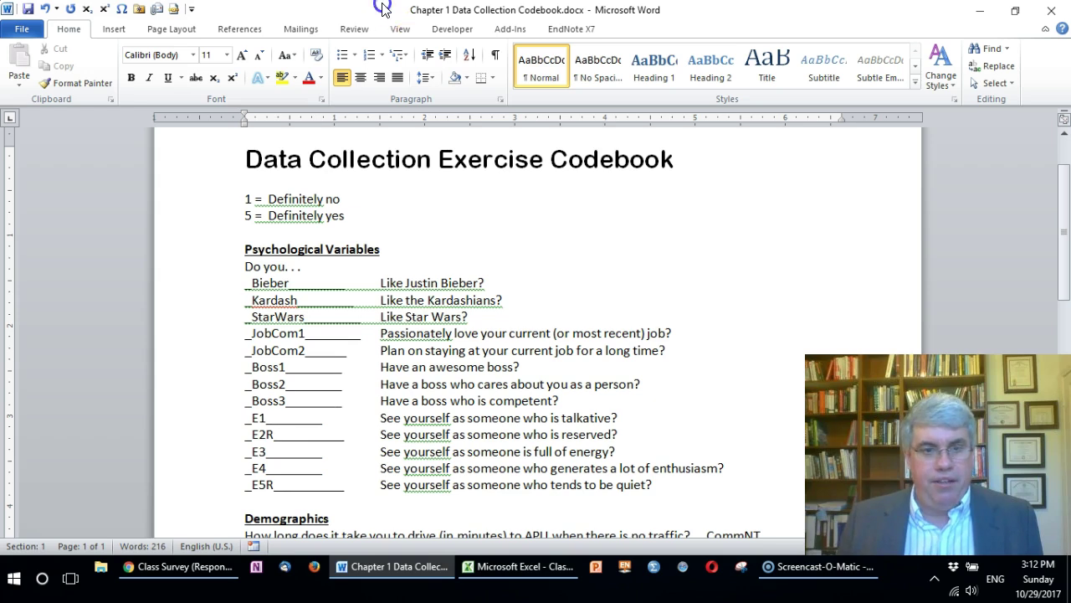
- Back in Excel, label cell B3 as Bieber
{"action": "key", "text": "alt+Tab"}
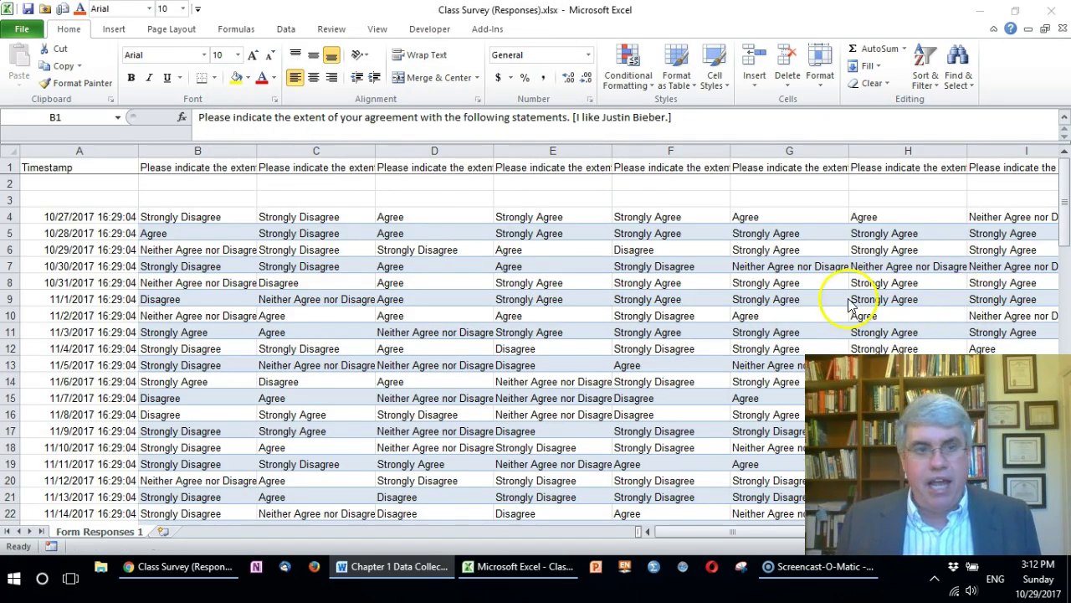
{"action": "left_click", "coordinate": [179, 167]}
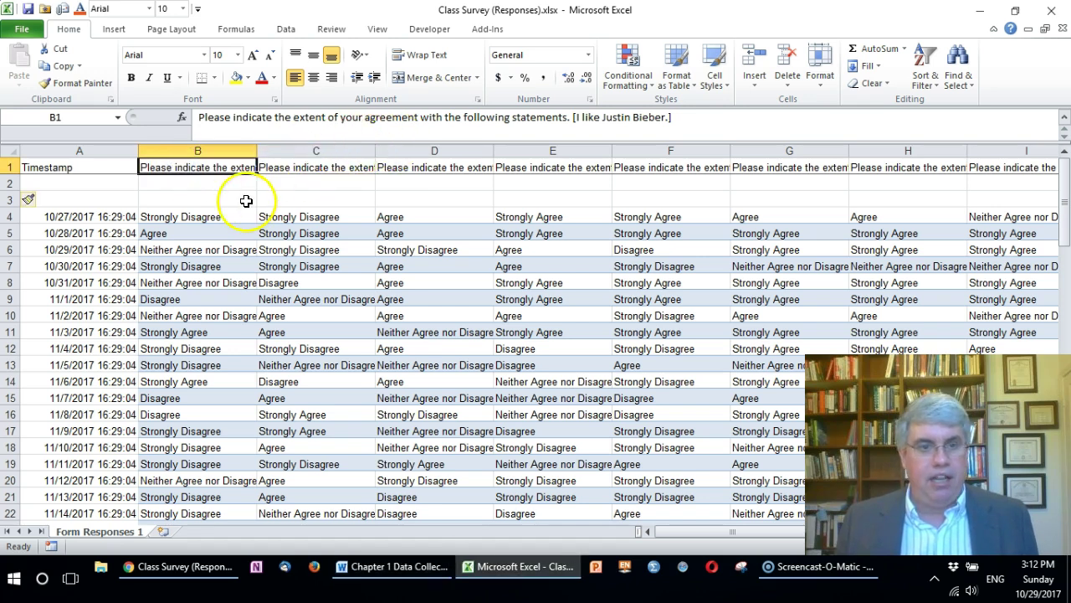
{"action": "left_click", "coordinate": [199, 198]}
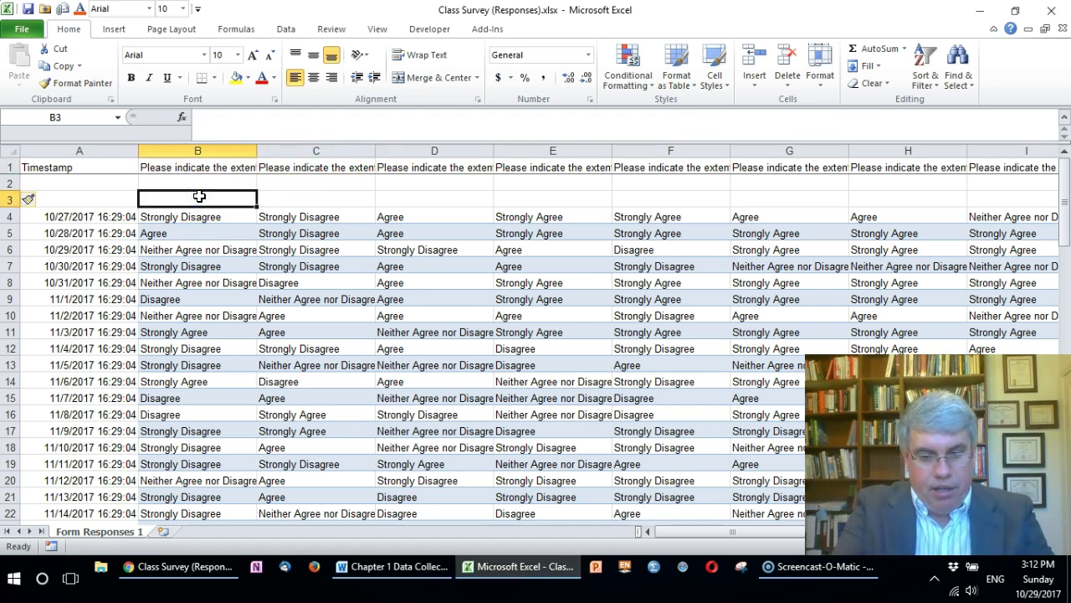
{"action": "type", "text": "bie"}
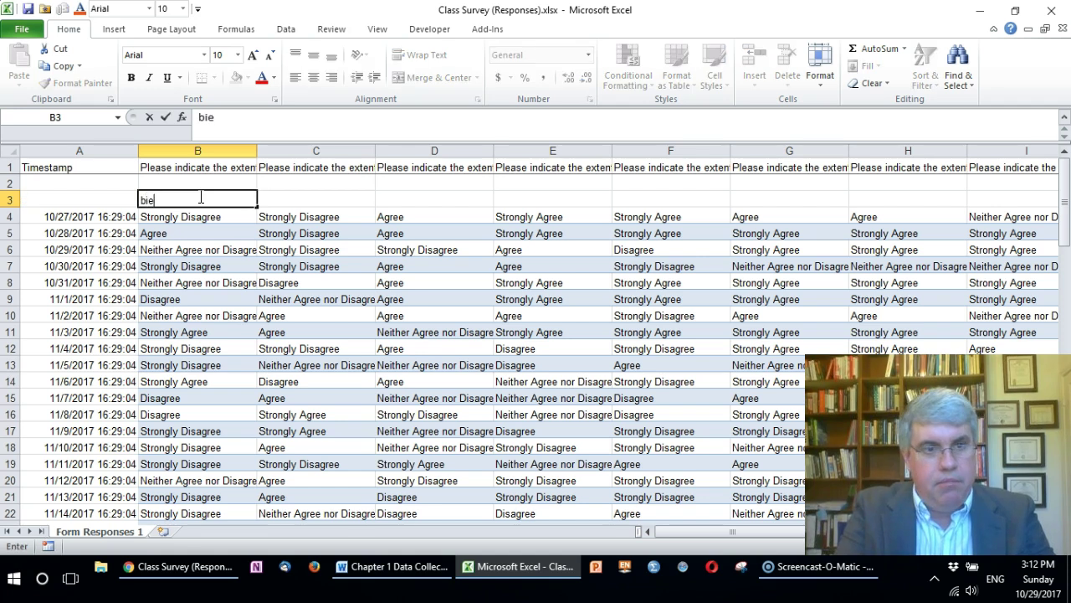
{"action": "key", "text": "BackSpace"}
{"action": "key", "text": "BackSpace"}
{"action": "key", "text": "BackSpace"}
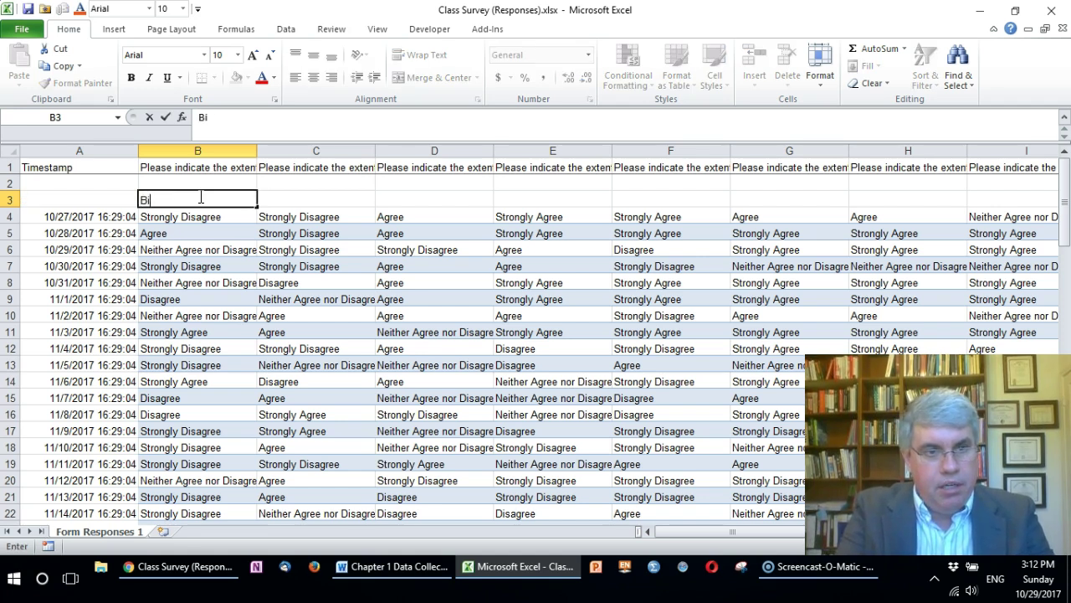
{"action": "type", "text": "ieber"}
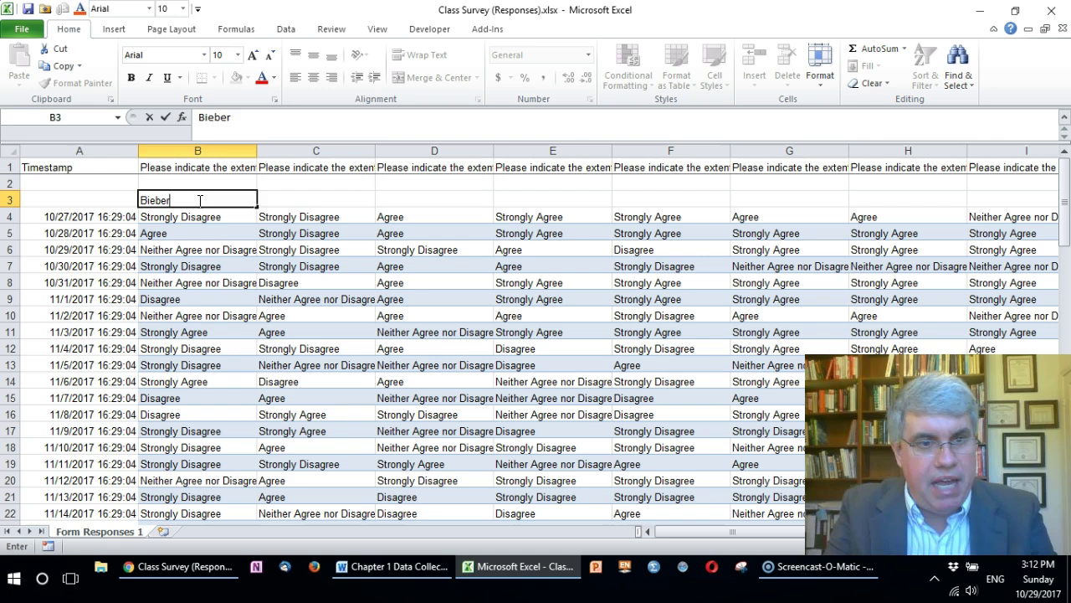
{"action": "key", "text": "Tab"}
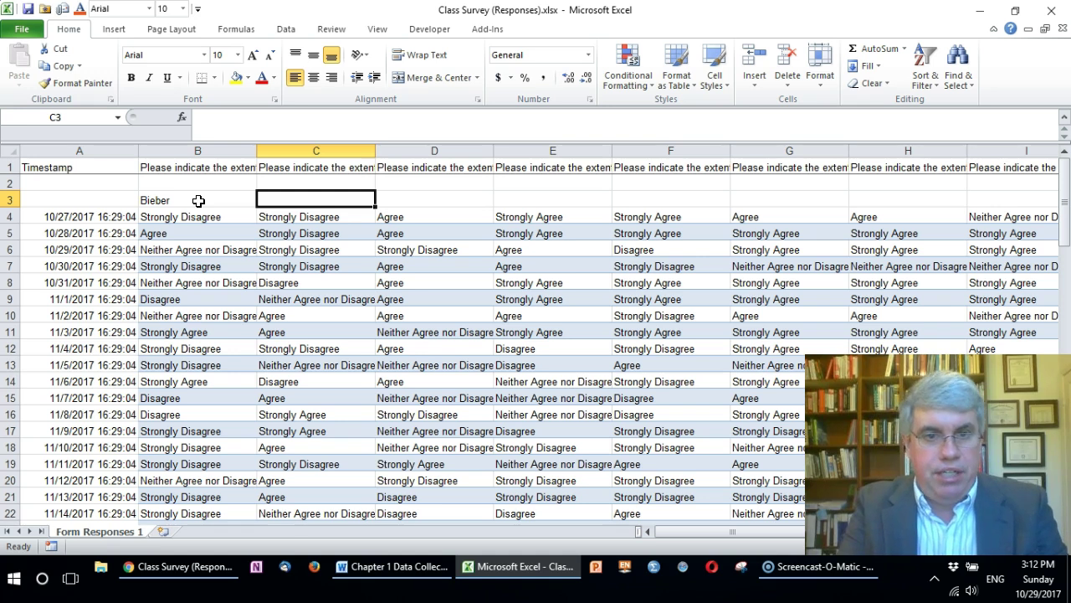
- Label C3 through F3 as Kardash, StarWars, JobCom1 and JobCom2
{"action": "left_click", "coordinate": [314, 168]}
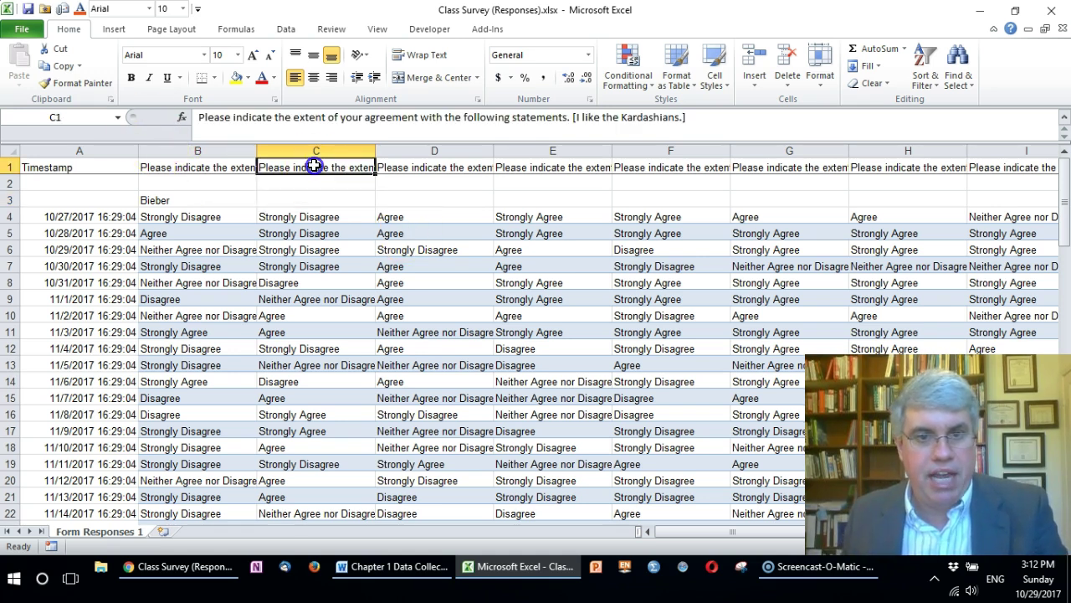
{"action": "left_click", "coordinate": [306, 200]}
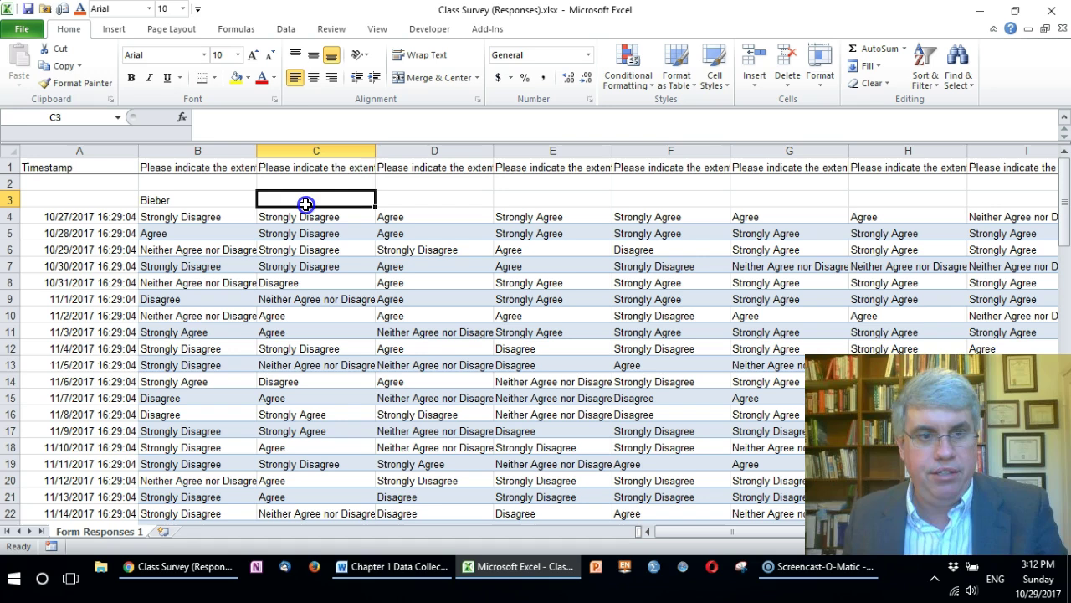
{"action": "type", "text": "Ka"}
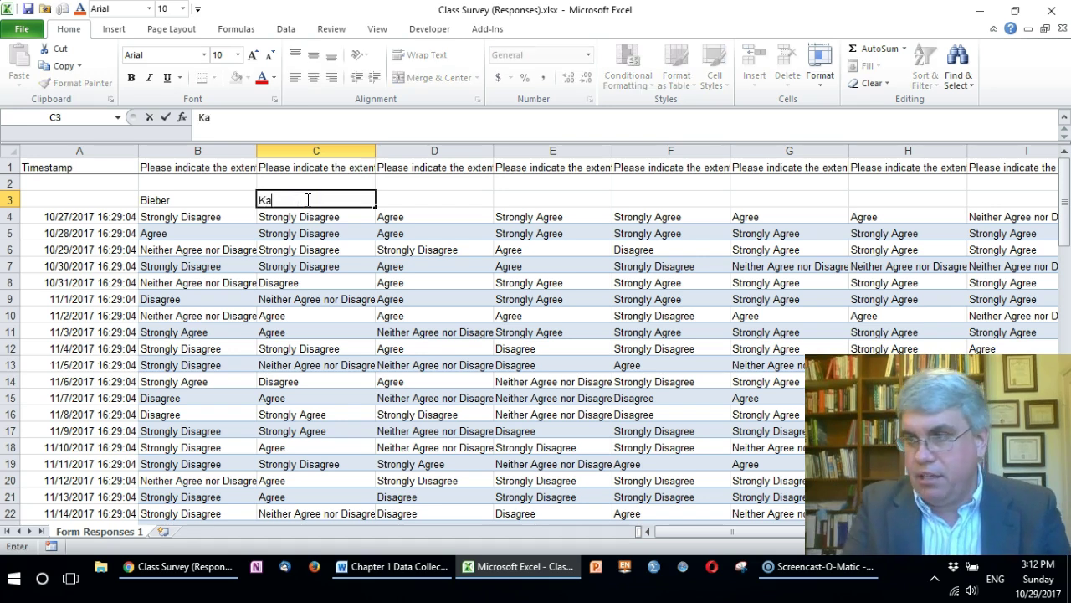
{"action": "type", "text": "rdash"}
{"action": "key", "text": "Tab"}
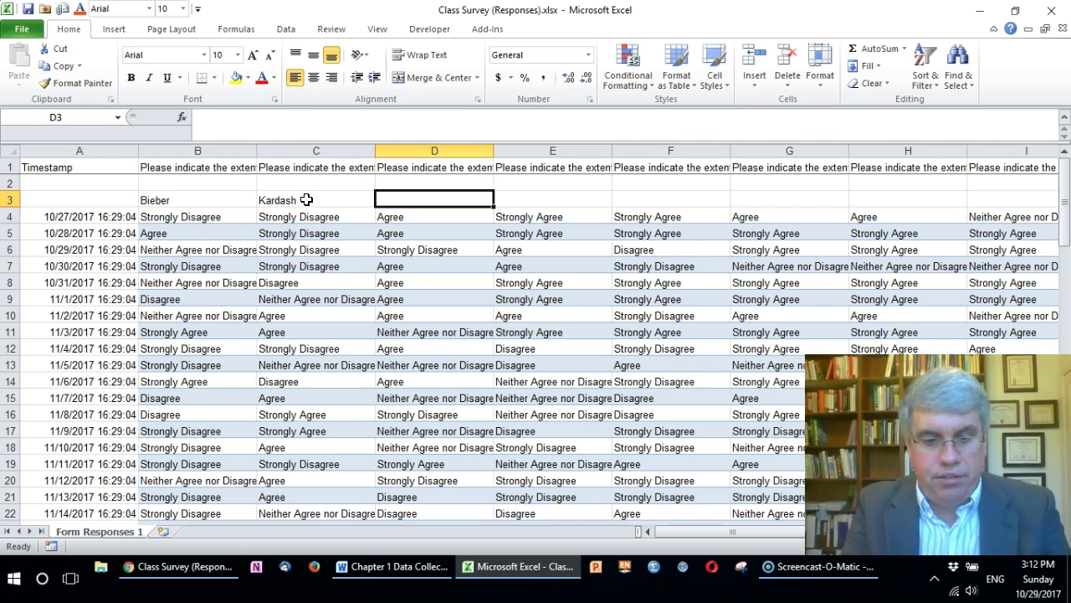
{"action": "type", "text": "StarWars"}
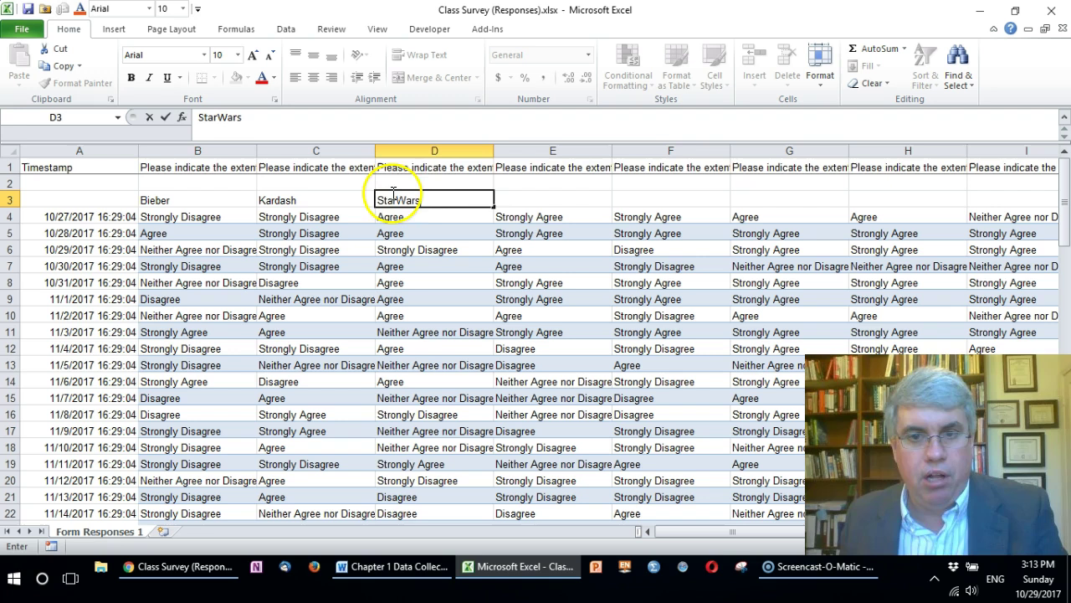
{"action": "left_click", "coordinate": [519, 199]}
{"action": "left_click", "coordinate": [548, 167]}
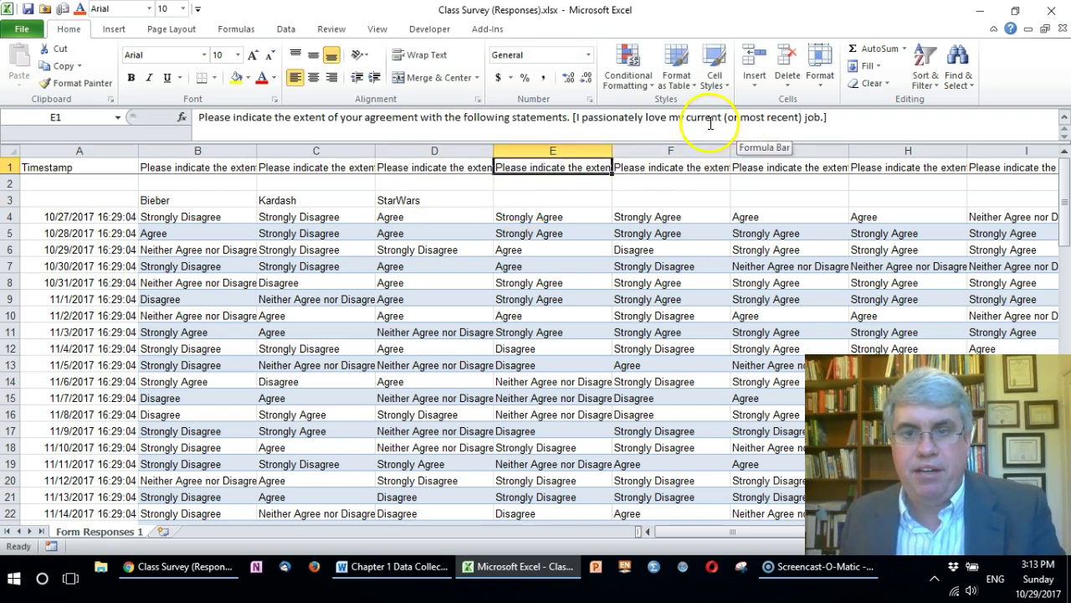
{"action": "left_click", "coordinate": [523, 204]}
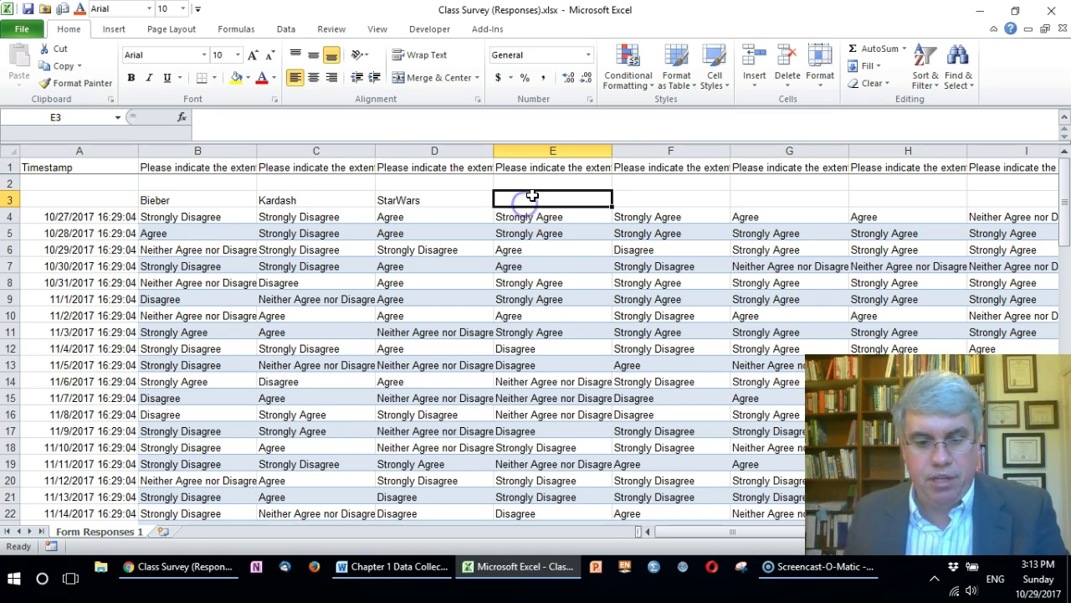
{"action": "type", "text": "JOb"}
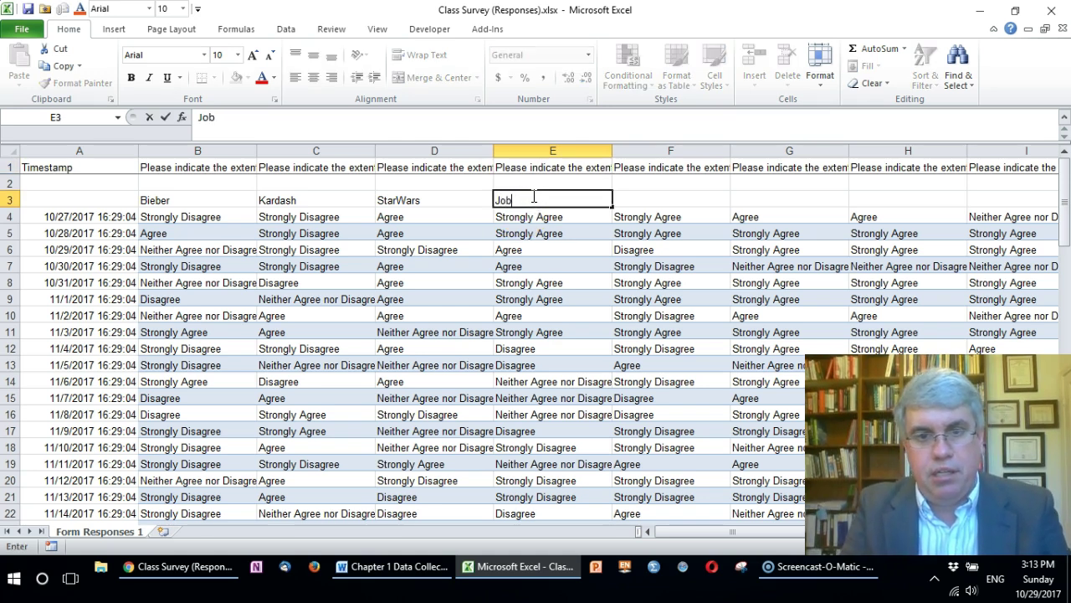
{"action": "type", "text": "Com1"}
{"action": "key", "text": "Tab"}
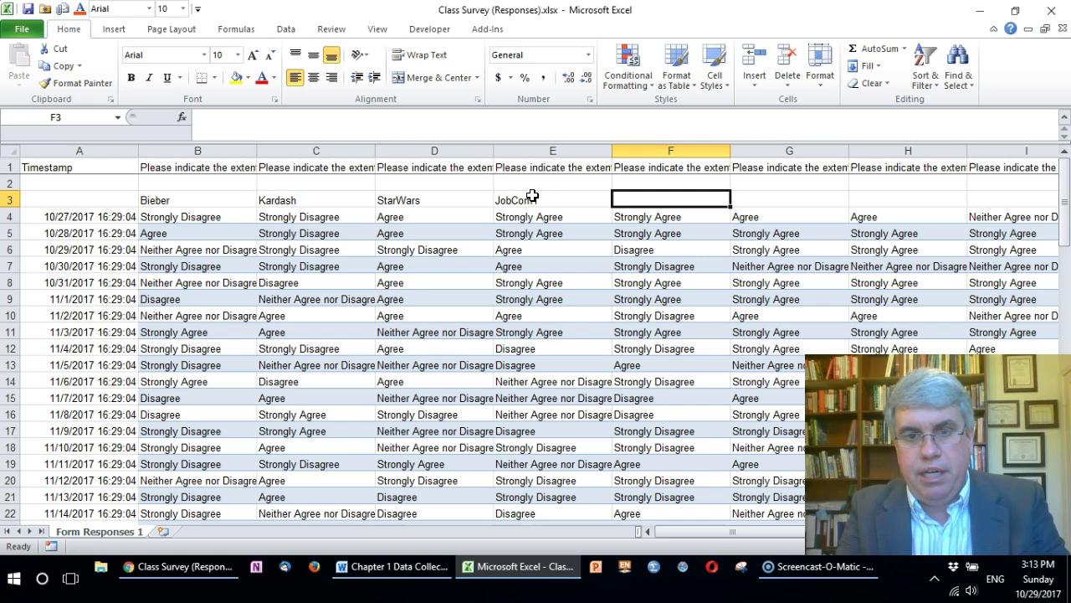
{"action": "type", "text": "JobCom"}
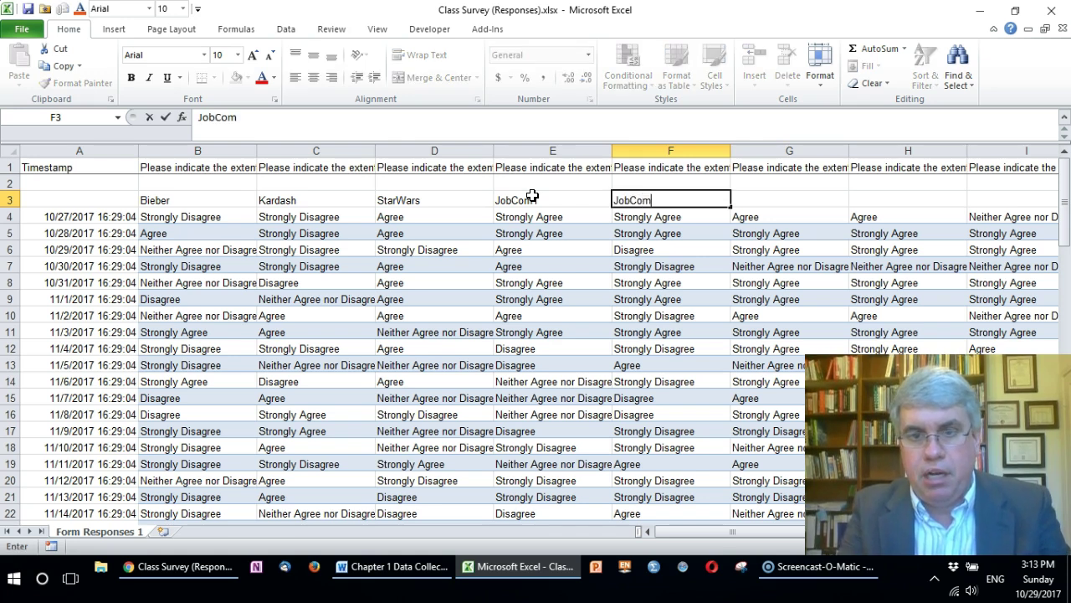
{"action": "type", "text": "2"}
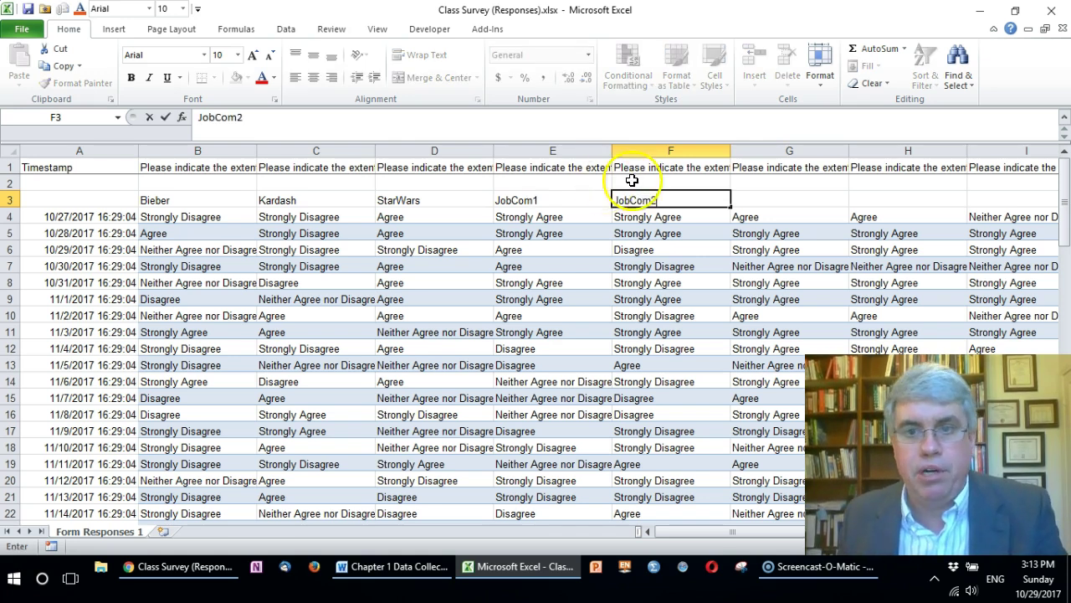
{"action": "left_click", "coordinate": [781, 169]}
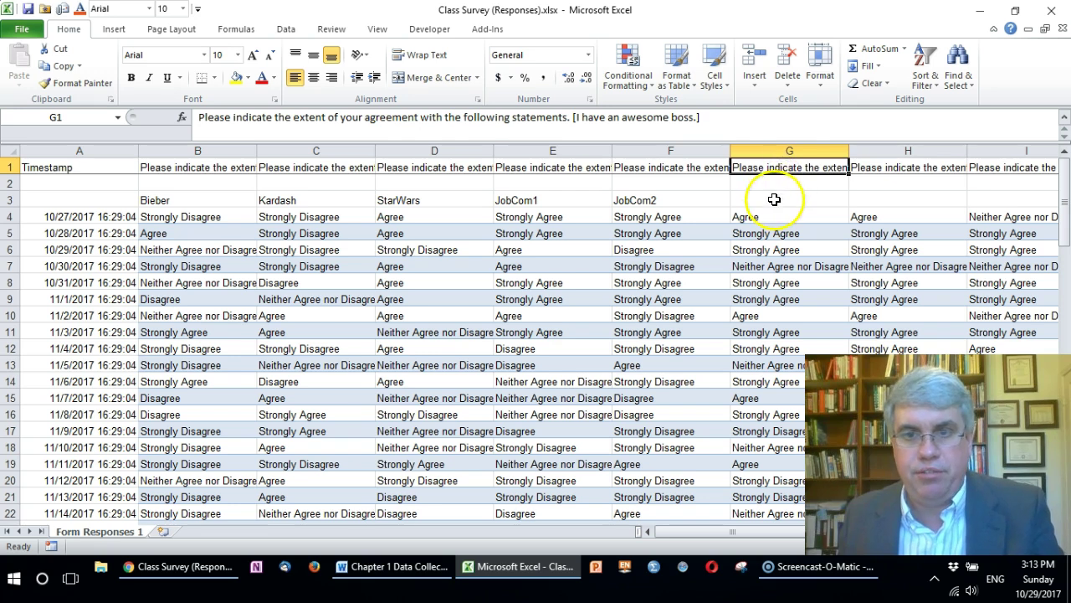
- Label G3 through I3 as Boss1, Boss2 and Boss3, and J3 as E1
{"action": "left_click", "coordinate": [773, 201]}
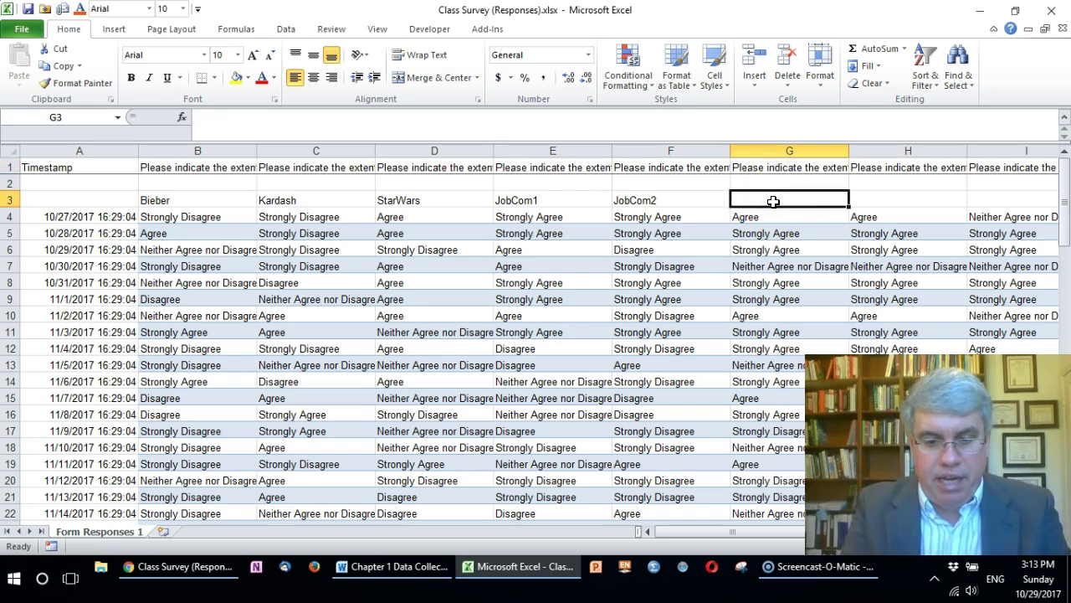
{"action": "type", "text": "Boss1"}
{"action": "key", "text": "Tab"}
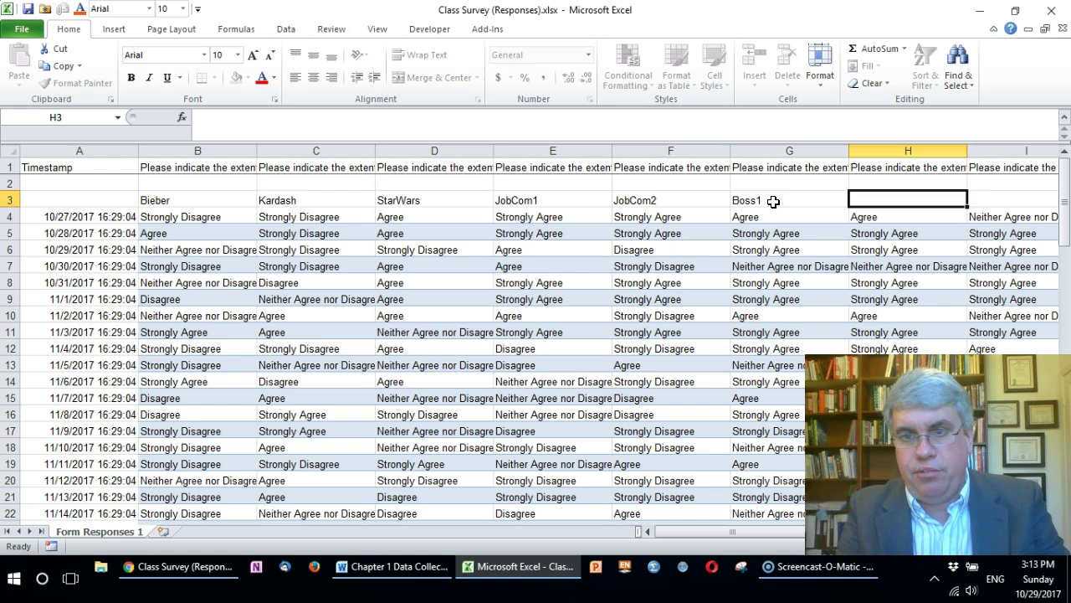
{"action": "type", "text": "Boss"}
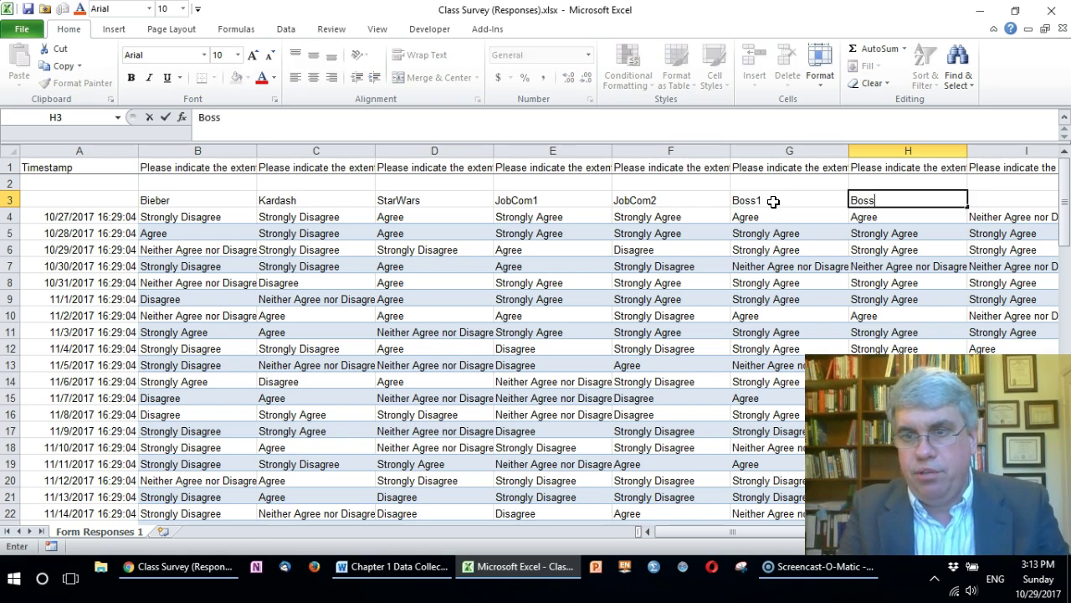
{"action": "type", "text": "2"}
{"action": "key", "text": "Tab"}
{"action": "type", "text": "B"}
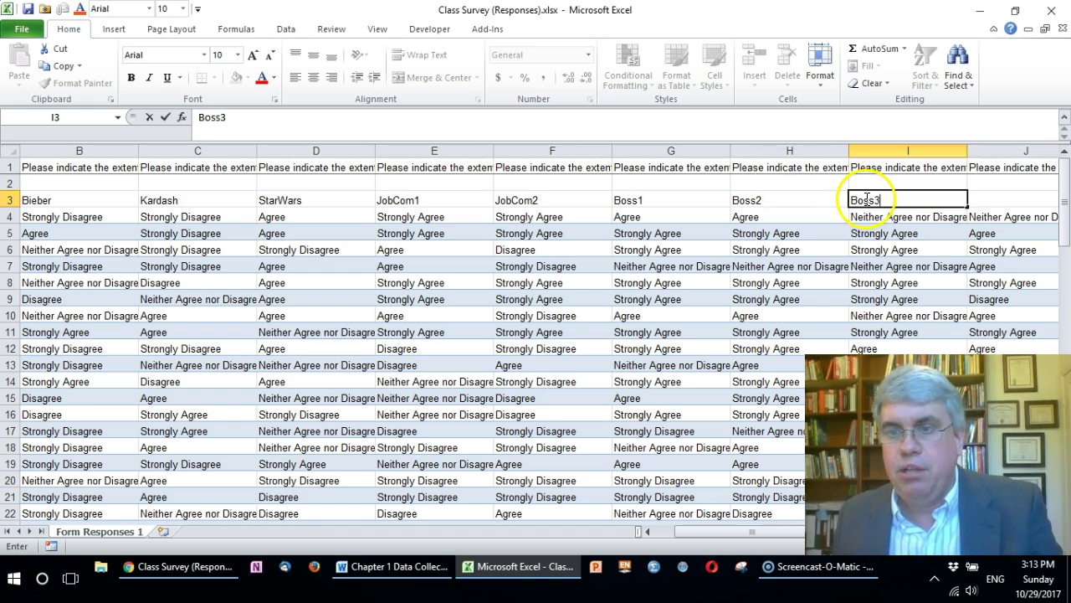
{"action": "left_click", "coordinate": [900, 168]}
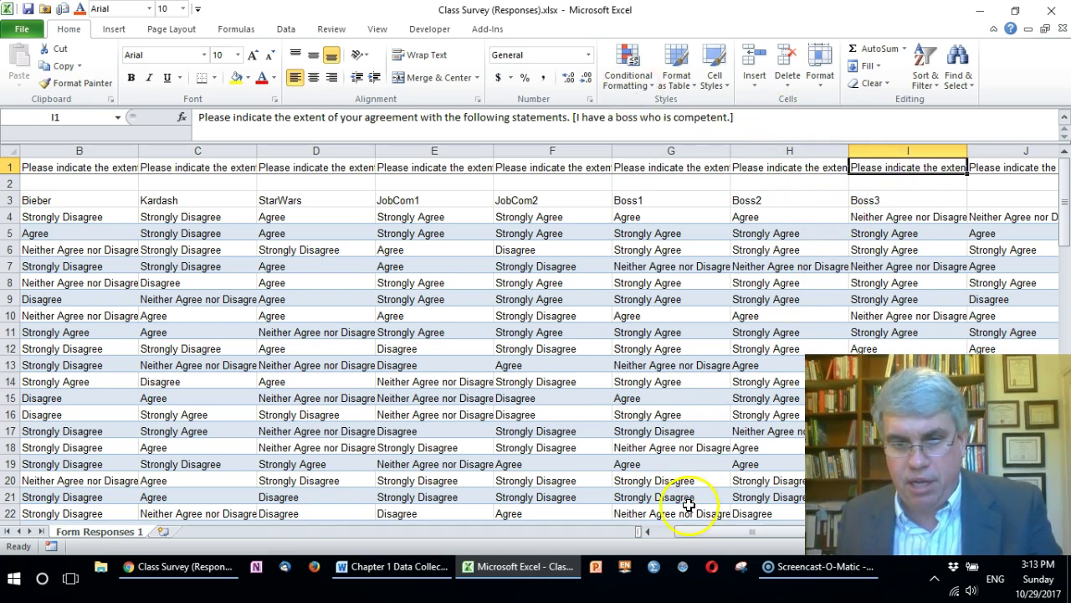
{"action": "left_click_drag", "start_coordinate": [703, 535], "coordinate": [775, 536]}
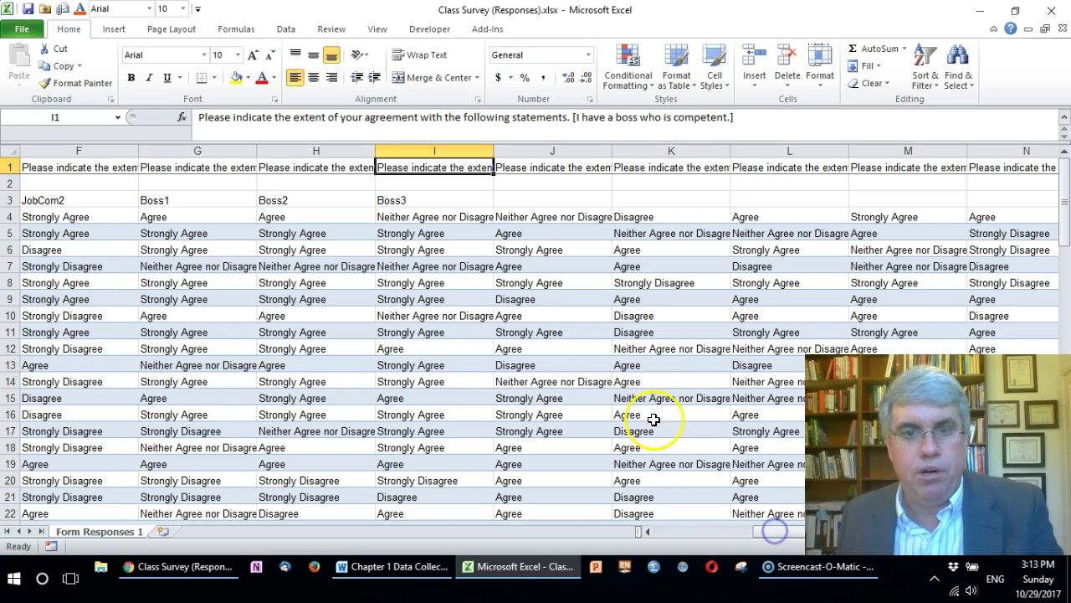
{"action": "left_click", "coordinate": [543, 168]}
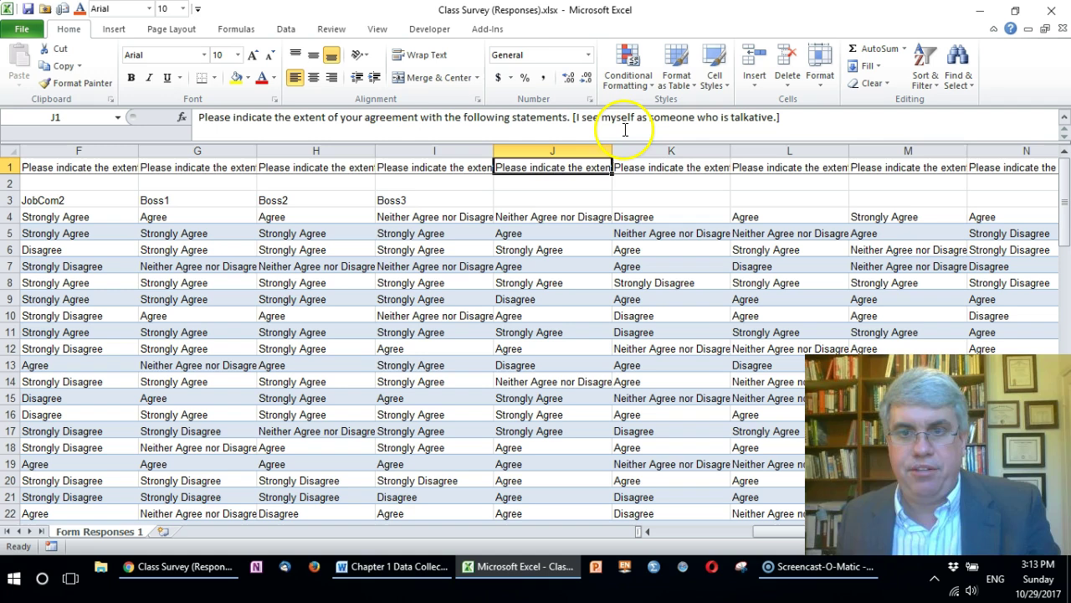
{"action": "left_click", "coordinate": [535, 202]}
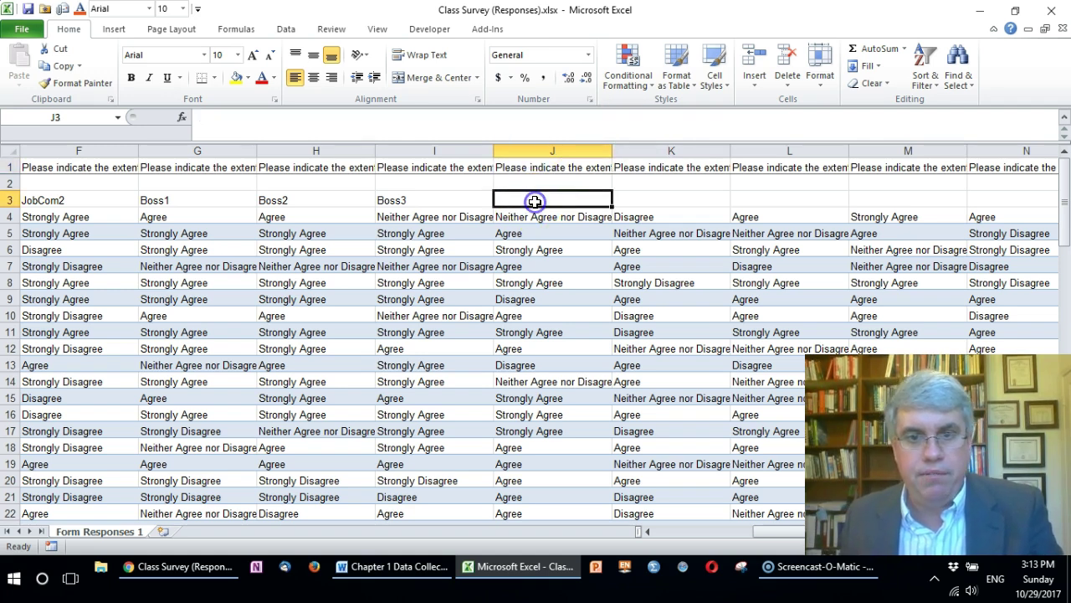
{"action": "type", "text": "E"}
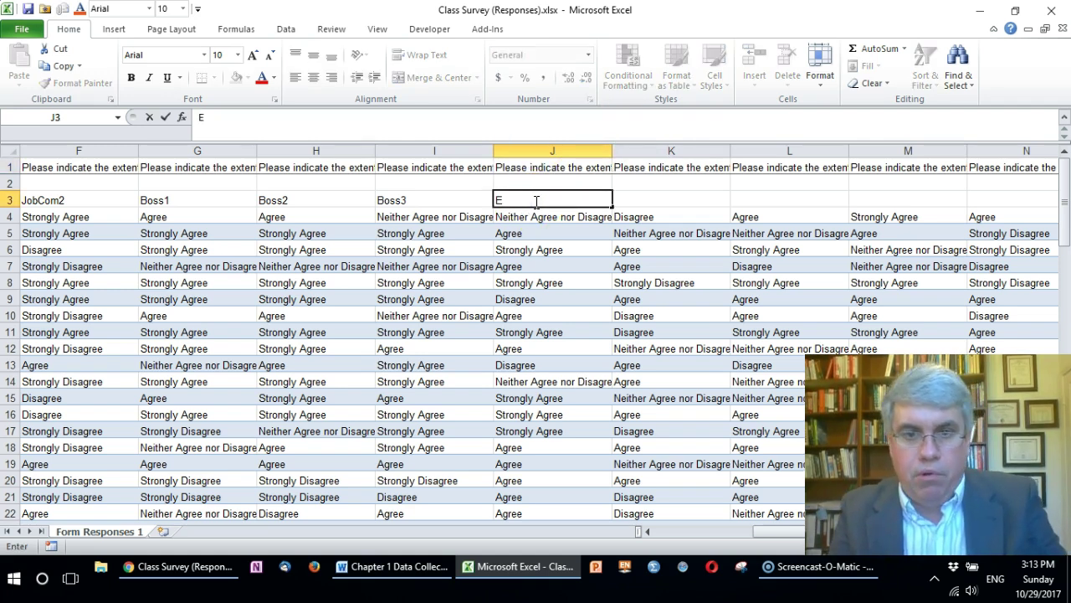
{"action": "type", "text": "1"}
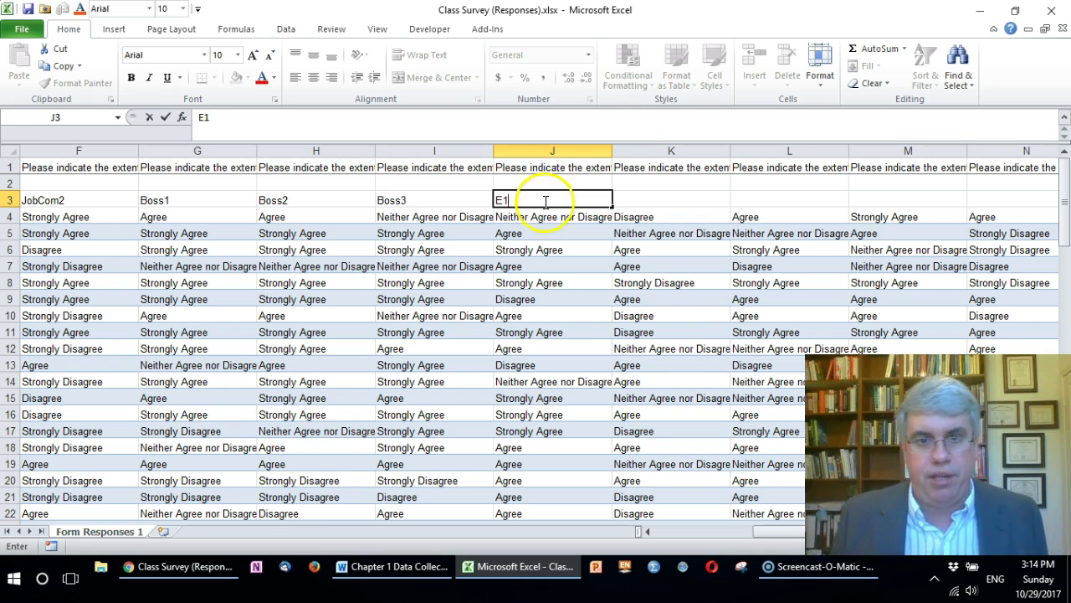
- Label K3 through N3 as E2R, E3, E4 and E5R, then scroll right to columns K–S
{"action": "left_click", "coordinate": [684, 171]}
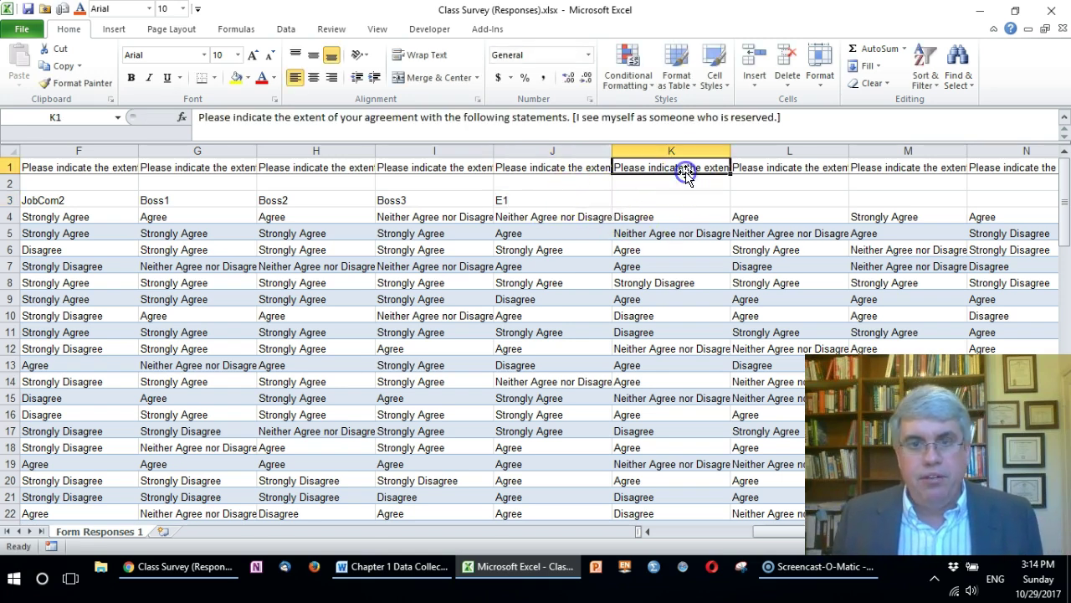
{"action": "left_click", "coordinate": [657, 201]}
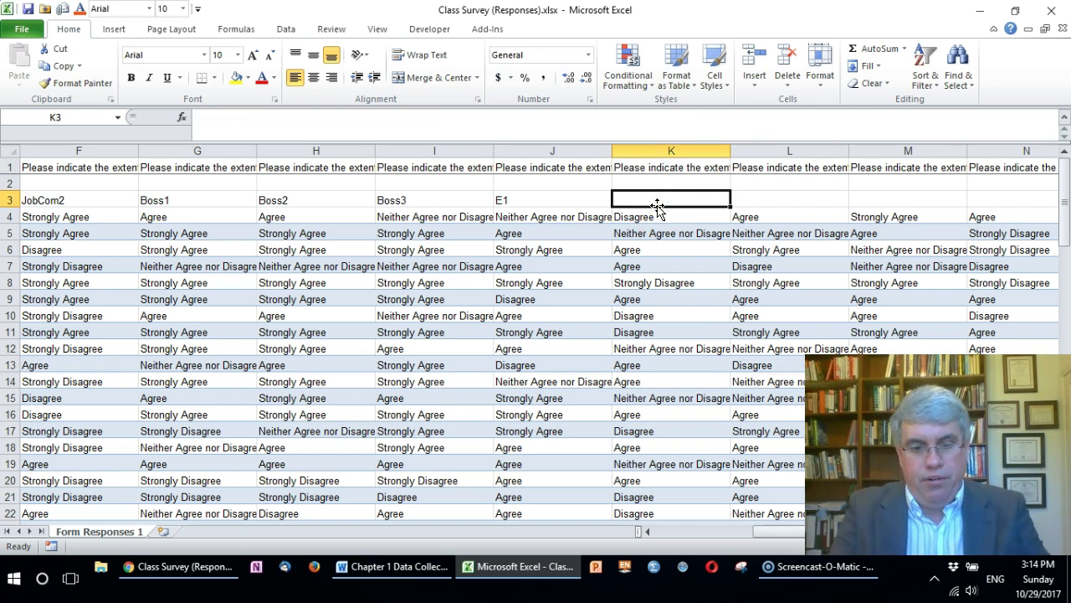
{"action": "type", "text": "E2R"}
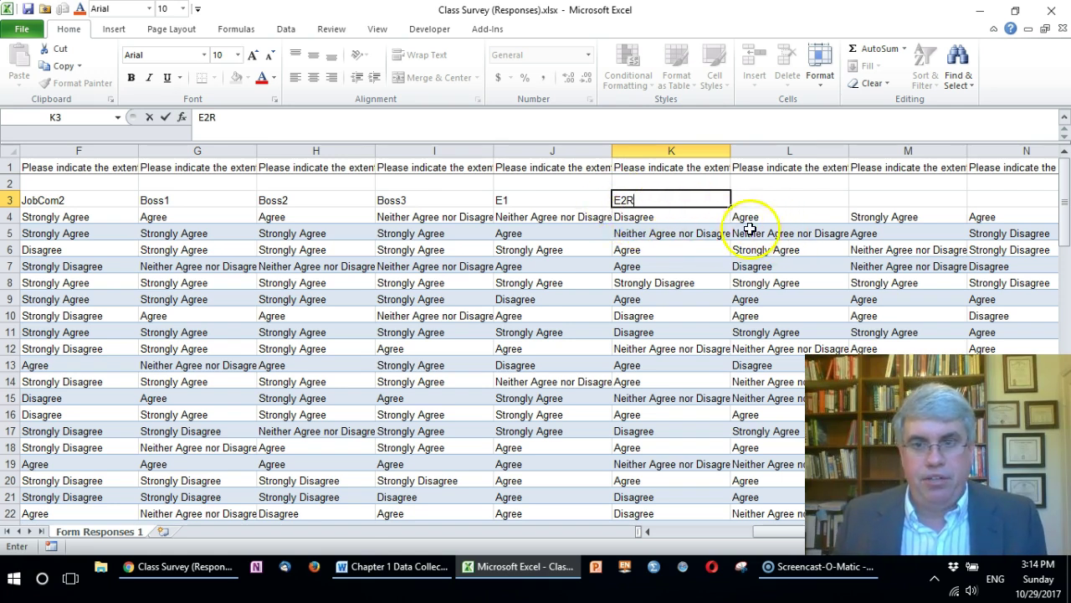
{"action": "left_click", "coordinate": [765, 201]}
{"action": "type", "text": "E"}
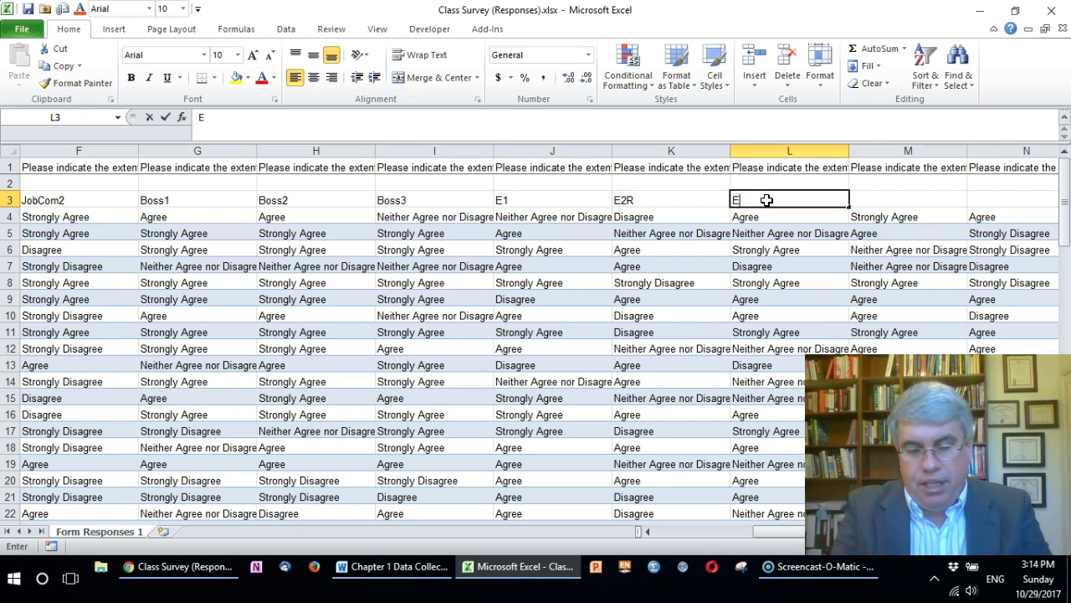
{"action": "type", "text": "3"}
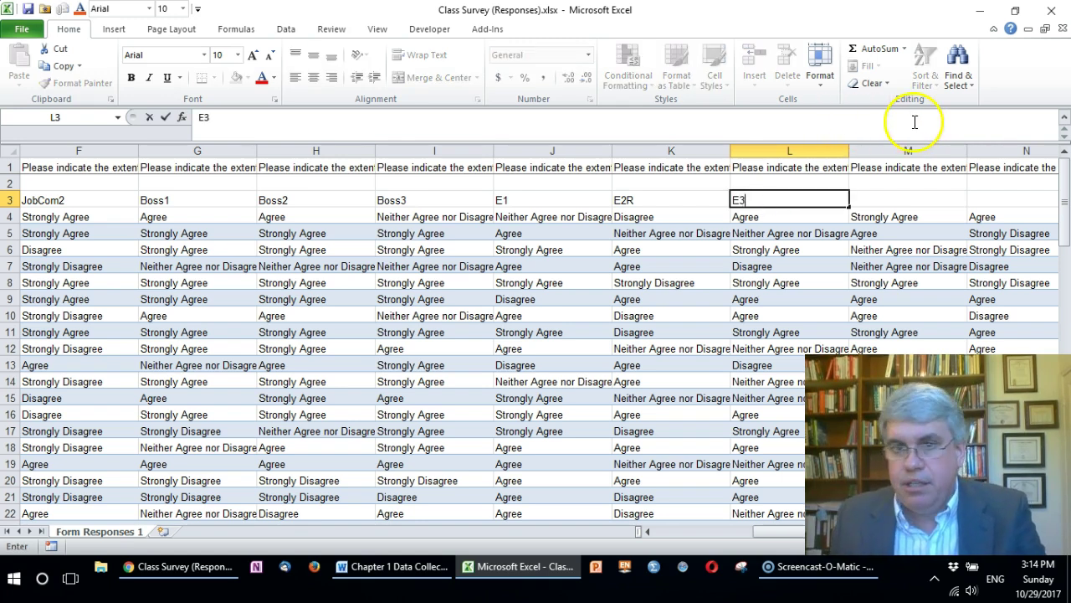
{"action": "left_click", "coordinate": [892, 193]}
{"action": "type", "text": "E4"}
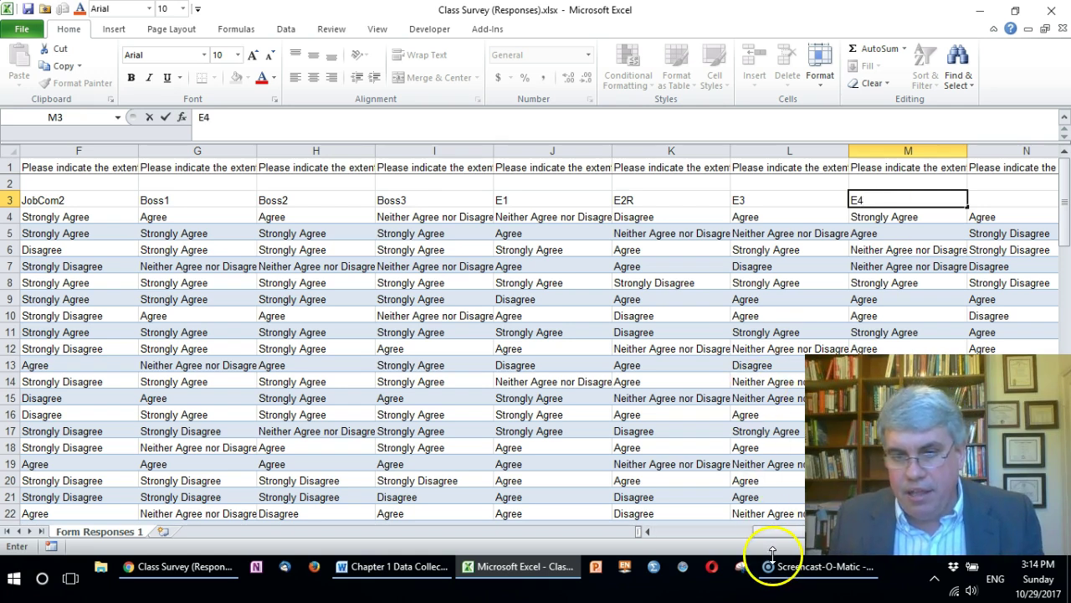
{"action": "left_click", "coordinate": [992, 161]}
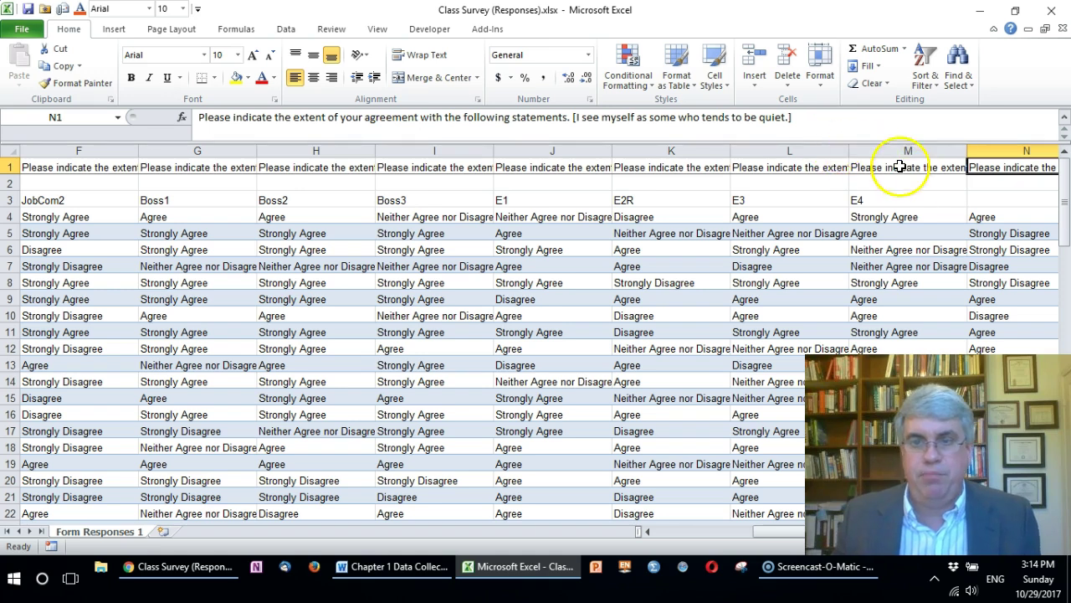
{"action": "left_click", "coordinate": [985, 200]}
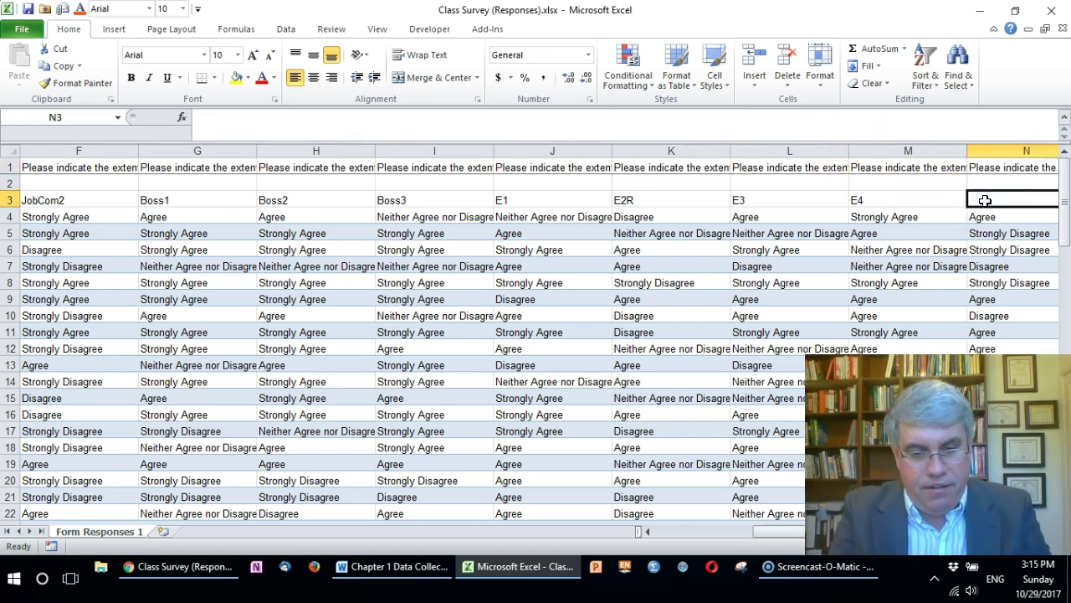
{"action": "type", "text": "E5R"}
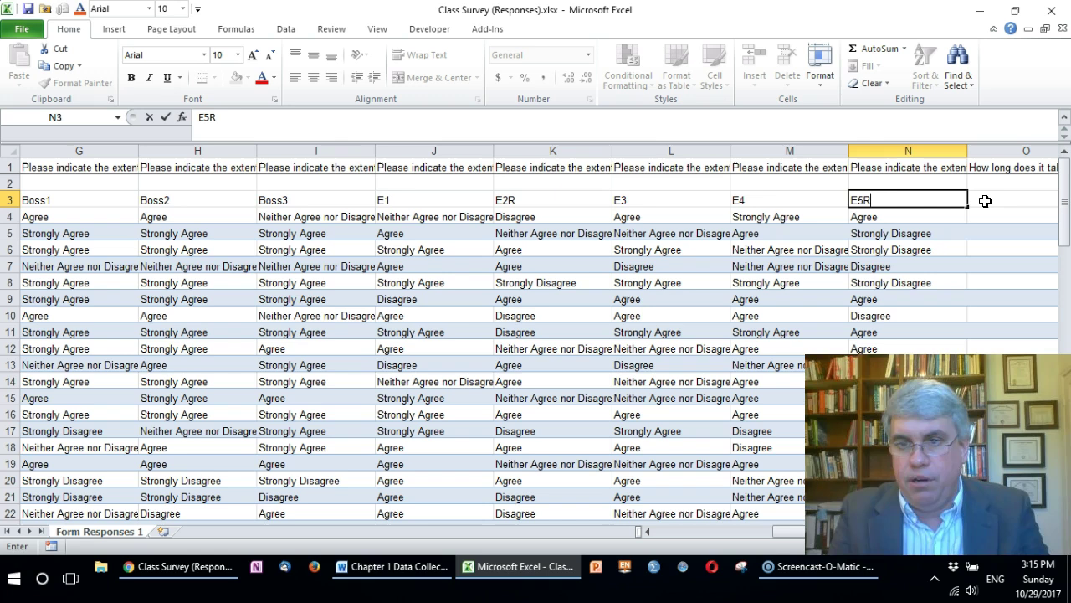
{"action": "left_click_drag", "start_coordinate": [775, 538], "coordinate": [810, 537]}
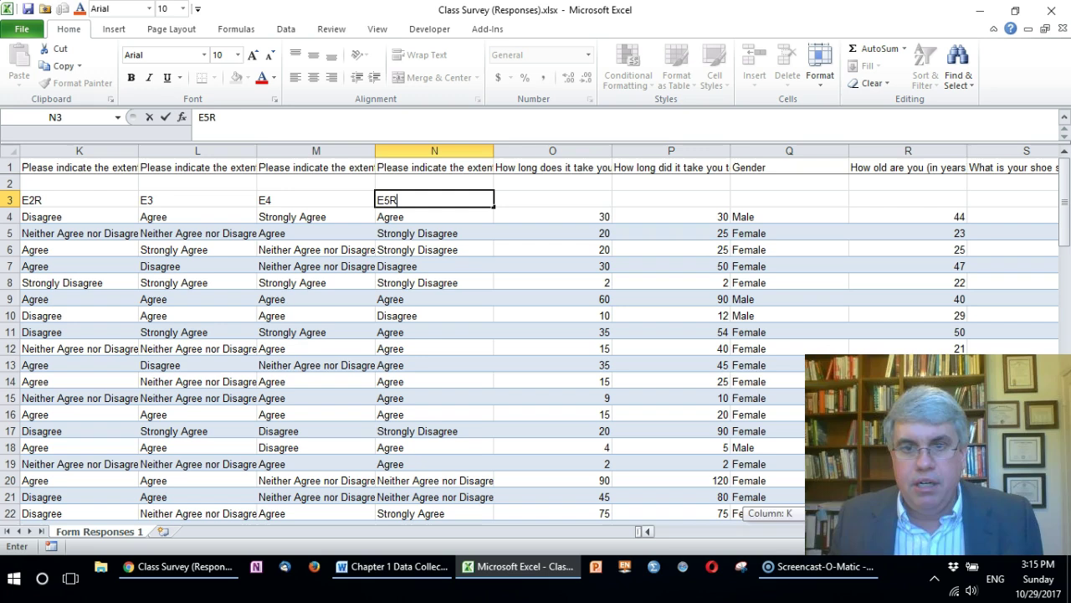
- Label O3 through S3 as CommNT, CommT, Sex, Age and Shoe
{"action": "left_click", "coordinate": [559, 201]}
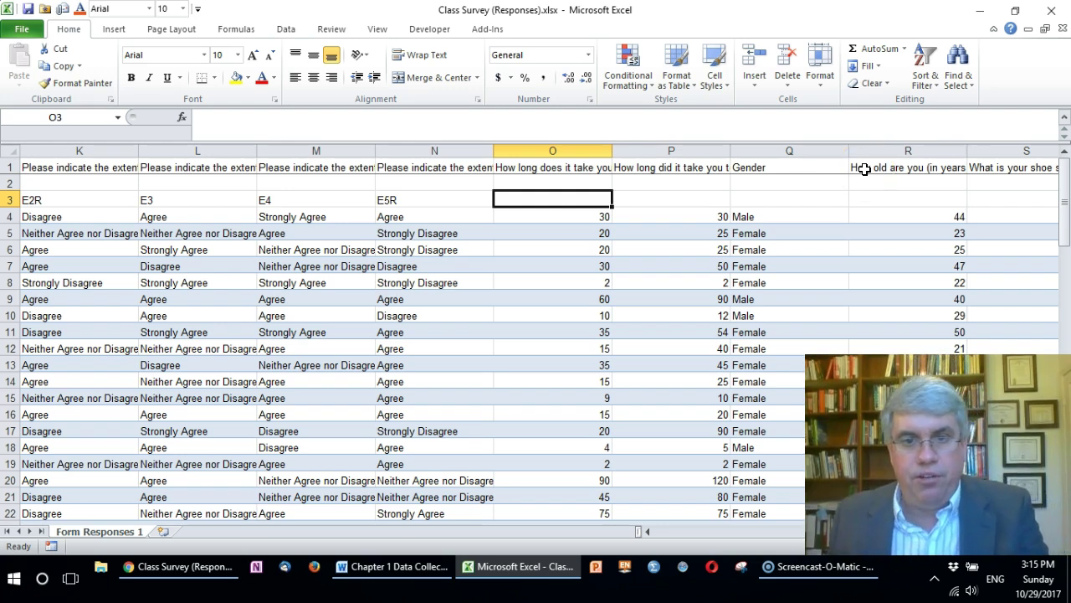
{"action": "left_click", "coordinate": [565, 168]}
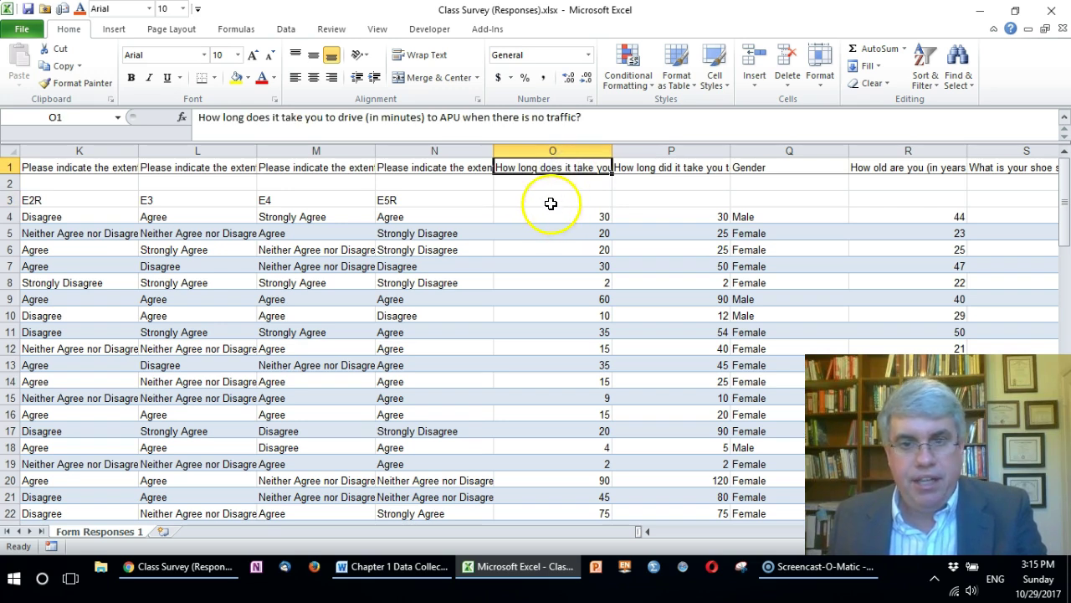
{"action": "left_click", "coordinate": [551, 199]}
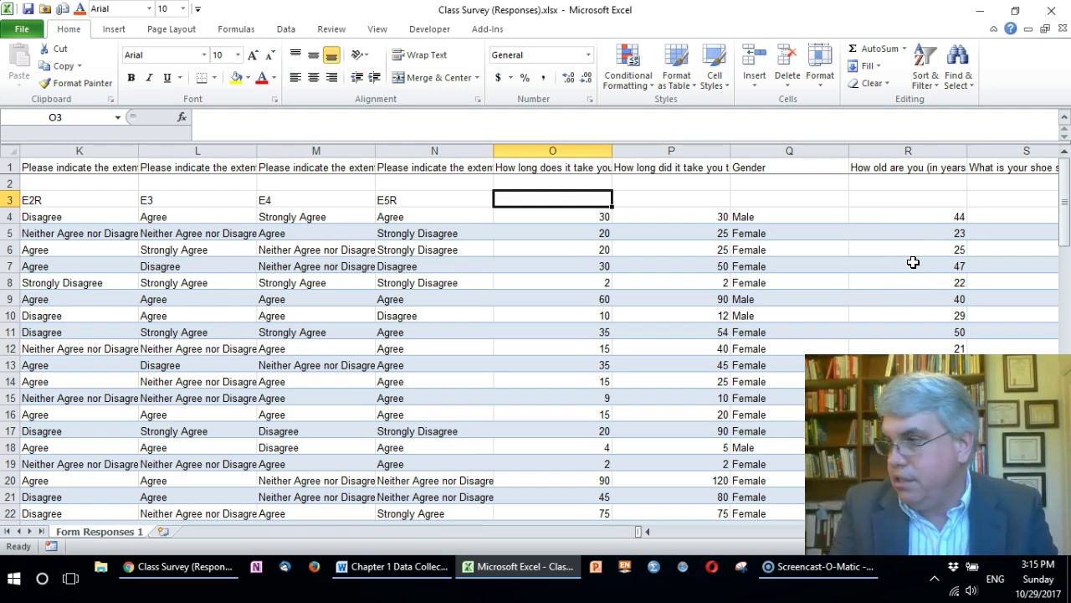
{"action": "type", "text": "CommNT"}
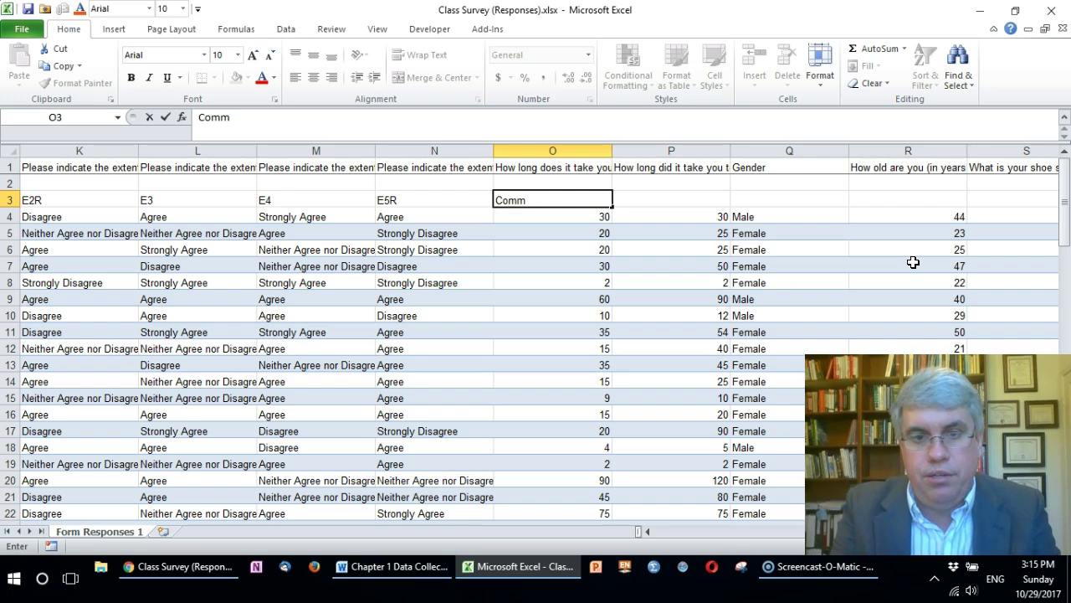
{"action": "left_click", "coordinate": [676, 203]}
{"action": "type", "text": "C"}
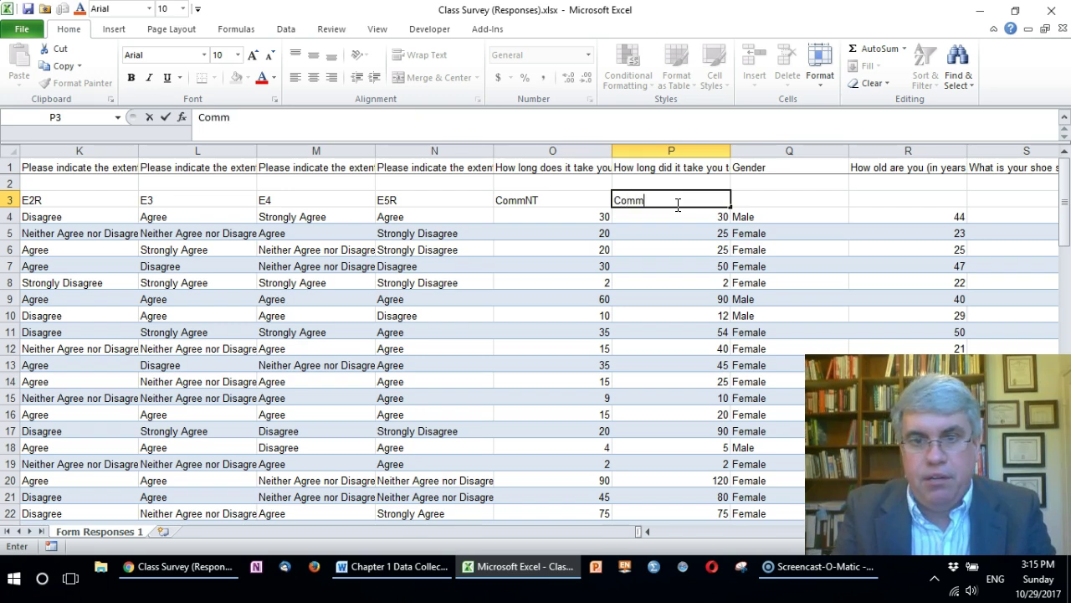
{"action": "type", "text": "omm"}
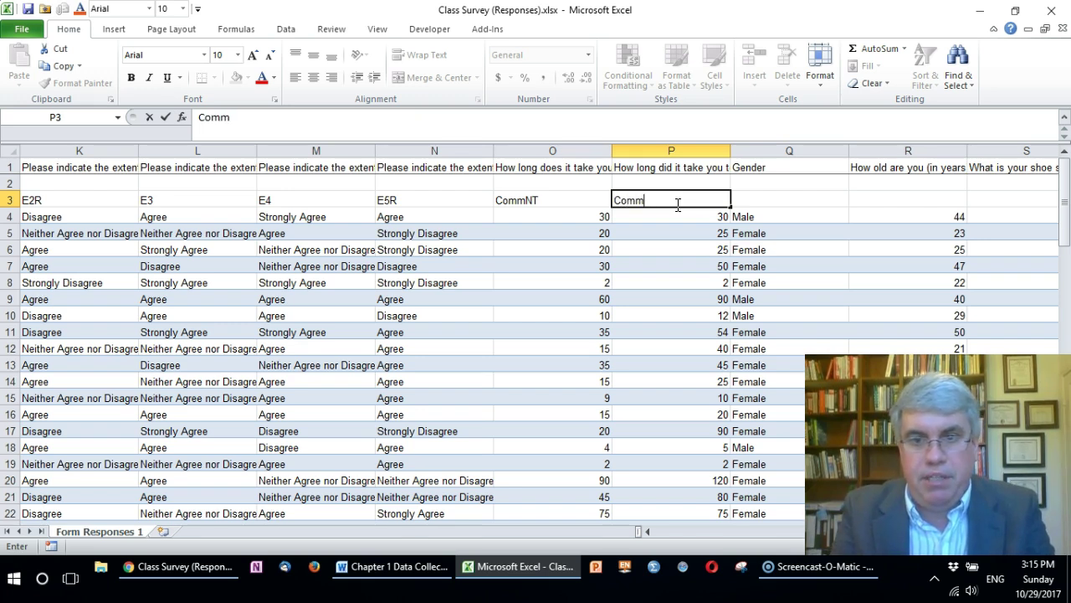
{"action": "type", "text": "T"}
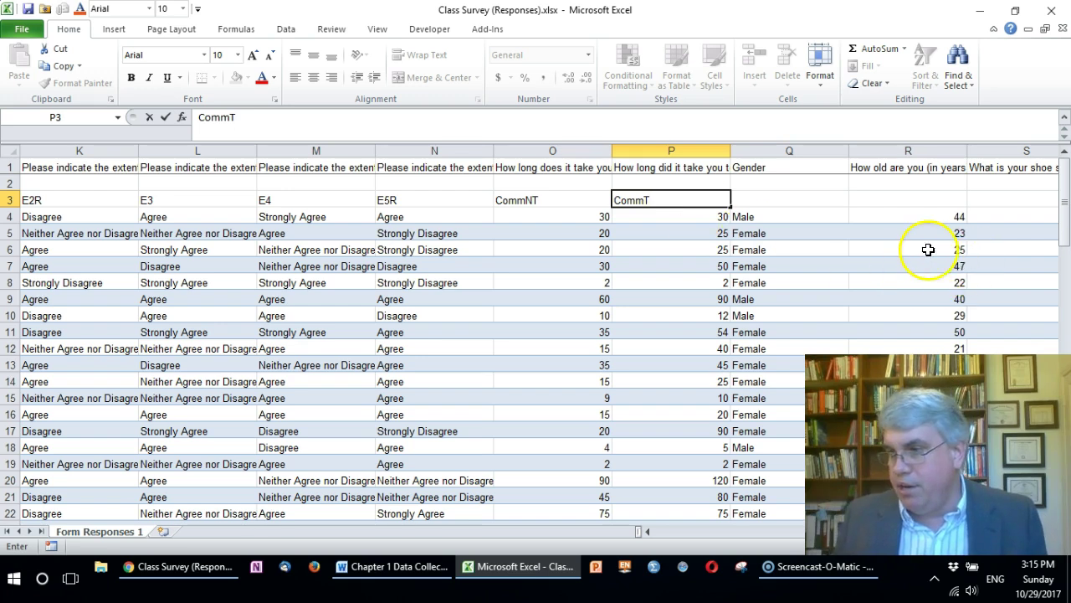
{"action": "left_click", "coordinate": [773, 202]}
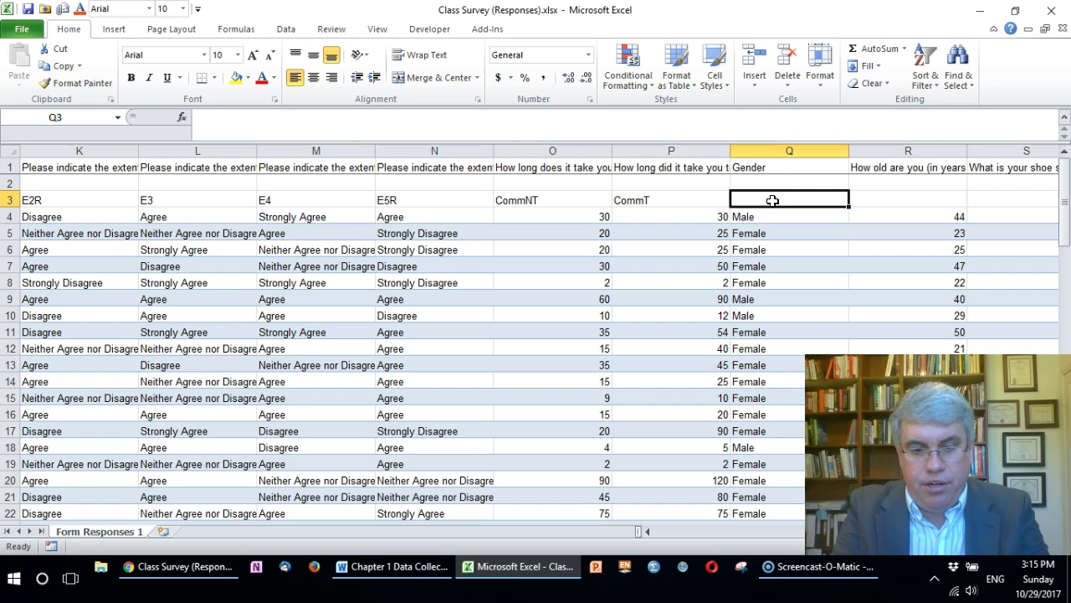
{"action": "type", "text": "Sex"}
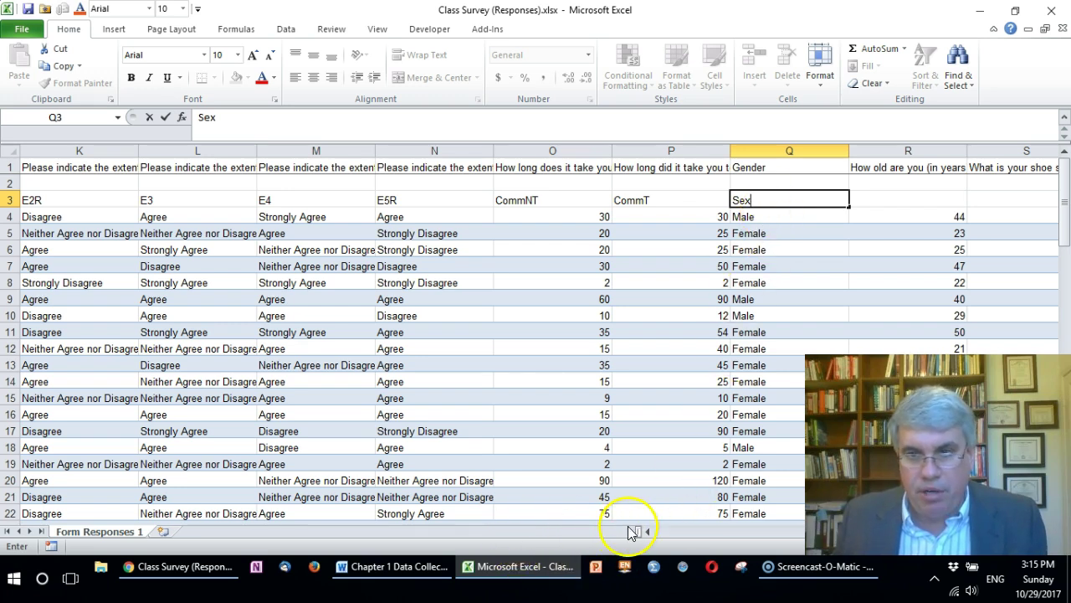
{"action": "left_click", "coordinate": [896, 203]}
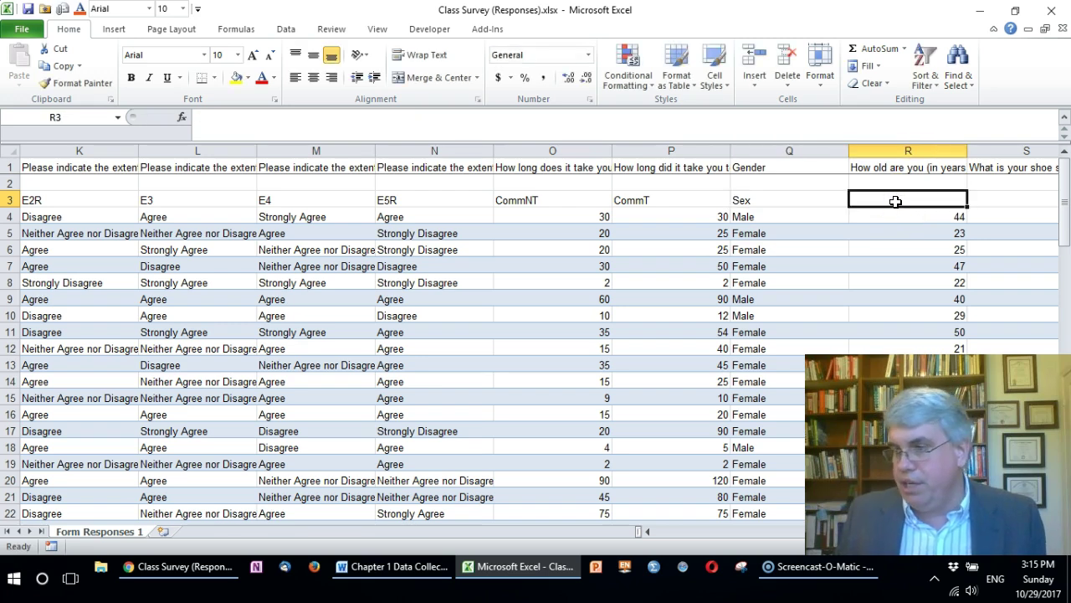
{"action": "type", "text": "Age"}
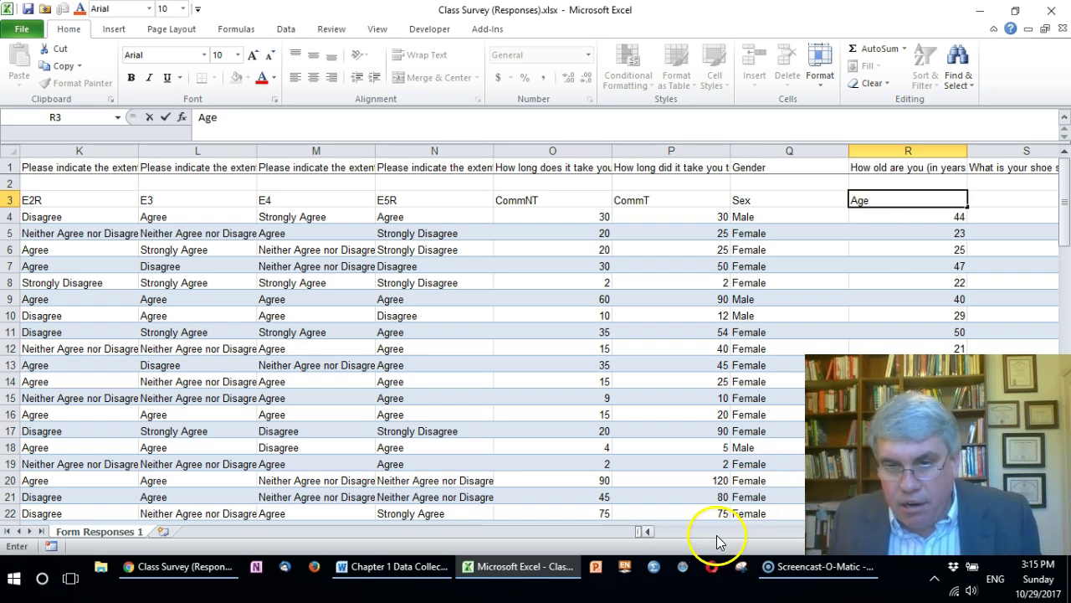
{"action": "key", "text": "Tab"}
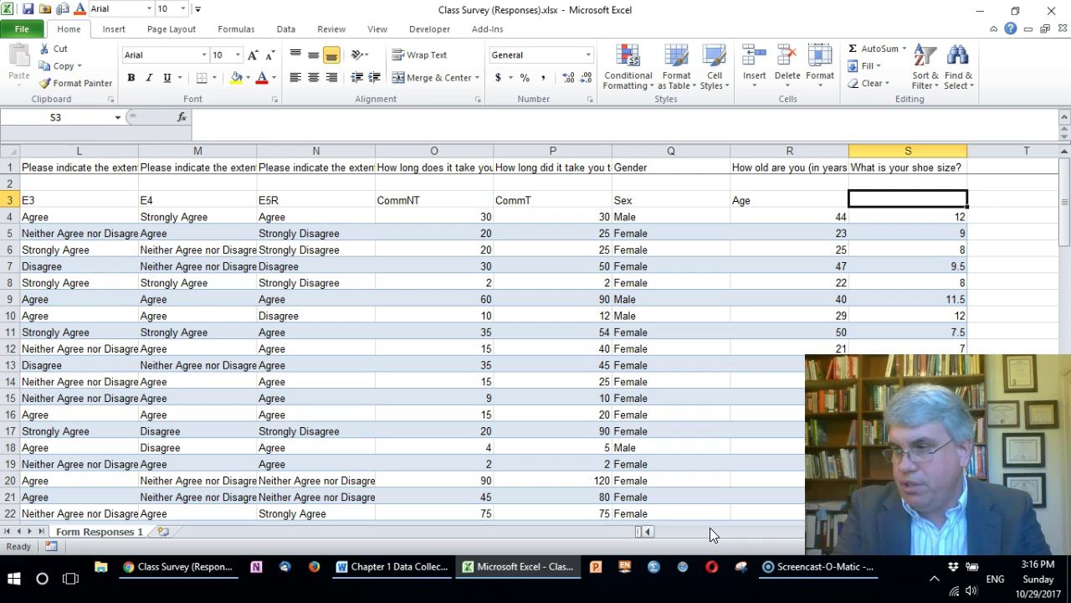
{"action": "type", "text": "Shoe"}
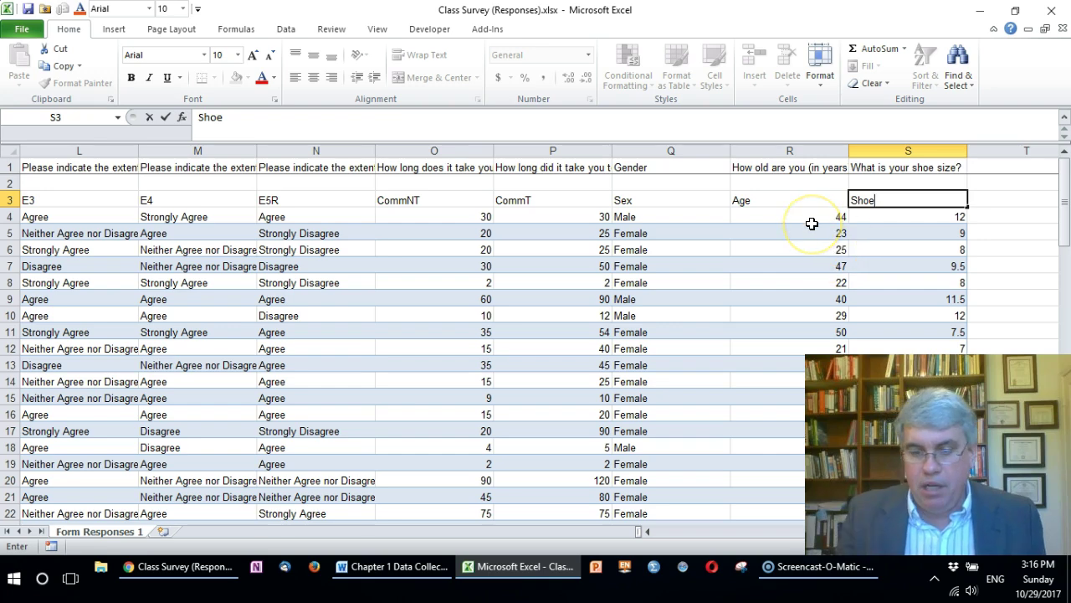
{"action": "key", "text": "Left"}
{"action": "key", "text": "Left"}
{"action": "key", "text": "Left"}
{"action": "key", "text": "Left"}
{"action": "key", "text": "Left"}
{"action": "key", "text": "Left"}
{"action": "key", "text": "Left"}
{"action": "key", "text": "Left"}
{"action": "key", "text": "Left"}
{"action": "key", "text": "Left"}
{"action": "key", "text": "Left"}
{"action": "key", "text": "Left"}
{"action": "key", "text": "Left"}
{"action": "key", "text": "Left"}
{"action": "key", "text": "Left"}
{"action": "key", "text": "Left"}
{"action": "key", "text": "Left"}
{"action": "key", "text": "Left"}
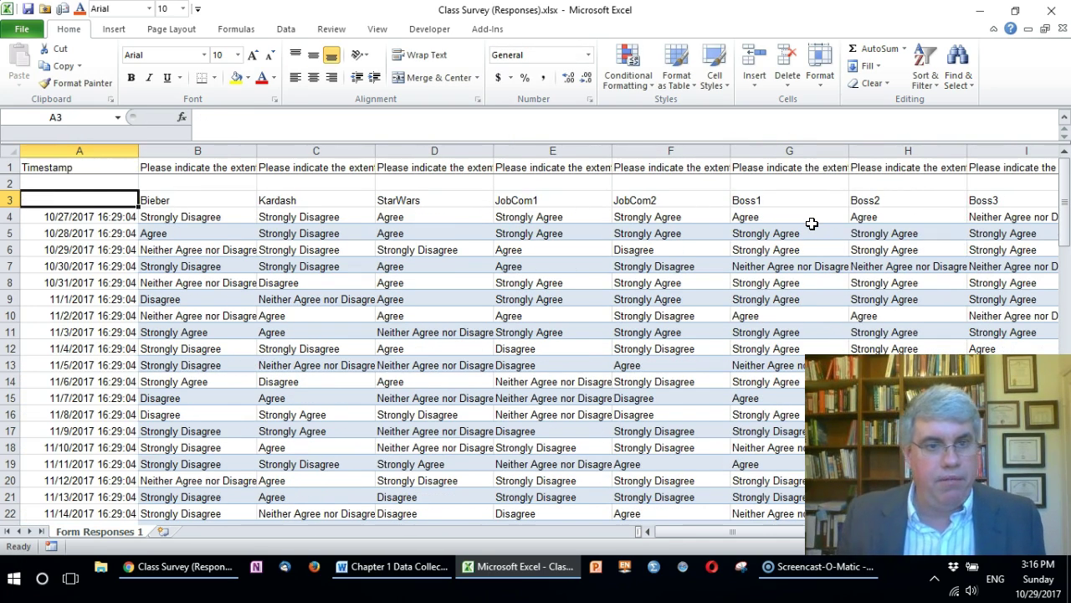
- Convert range A3:S24 into Table1, using row 3 as headers
{"action": "left_click", "coordinate": [129, 215]}
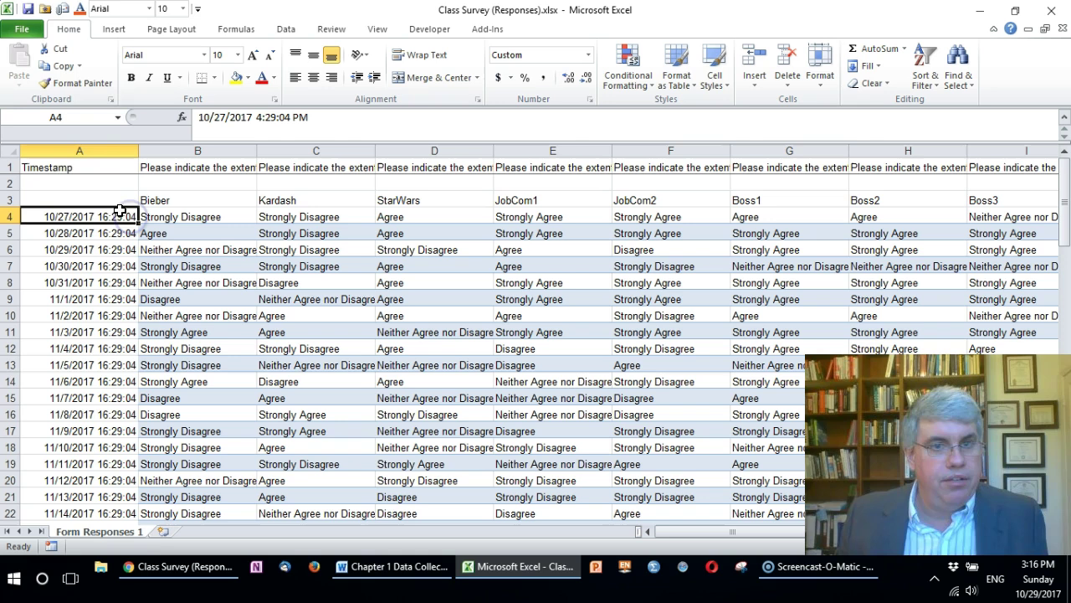
{"action": "left_click", "coordinate": [112, 30]}
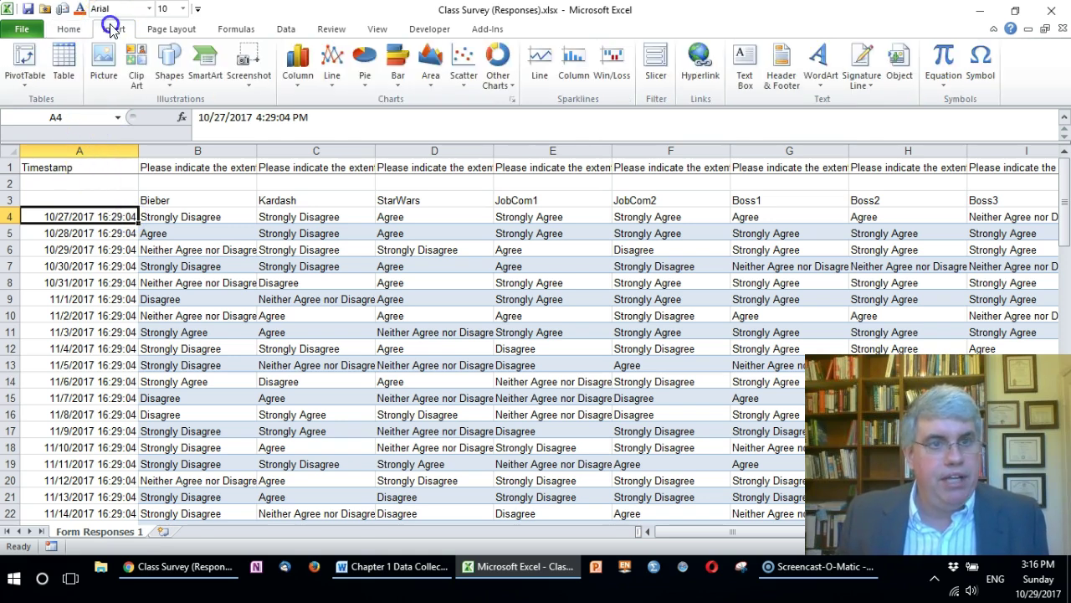
{"action": "left_click", "coordinate": [64, 61]}
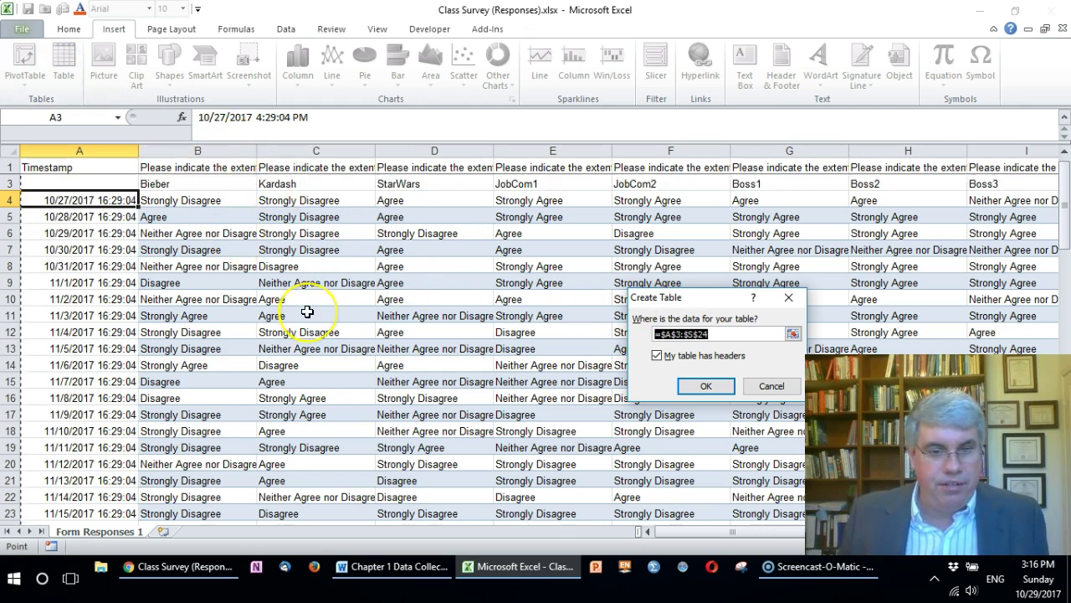
{"action": "scroll", "coordinate": [307, 312], "scroll_direction": "down", "scroll_amount": 2}
{"action": "scroll", "coordinate": [307, 311], "scroll_direction": "up", "scroll_amount": 2}
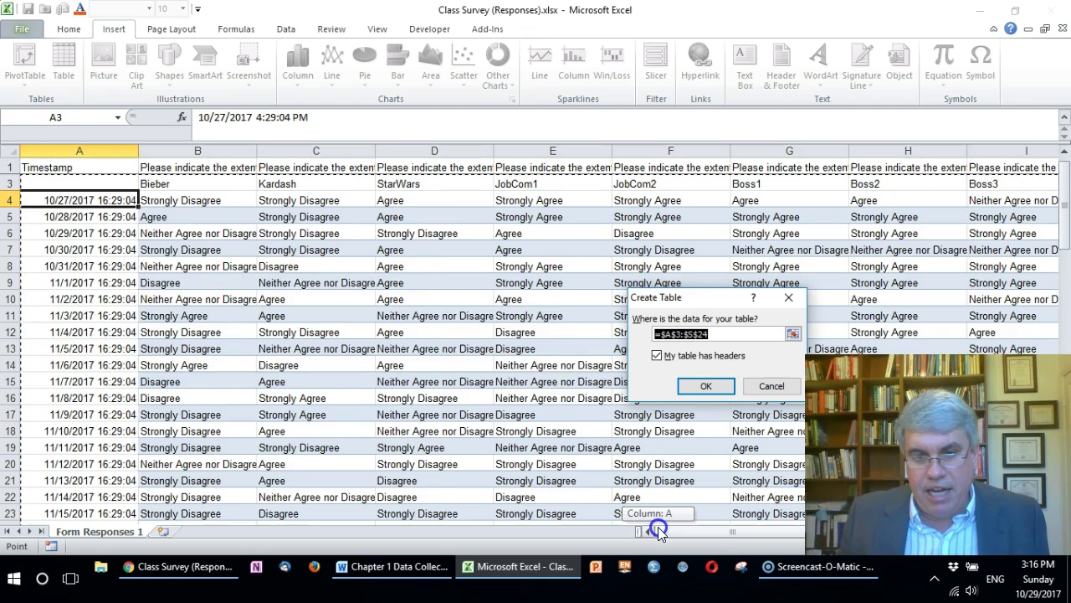
{"action": "left_click_drag", "start_coordinate": [658, 530], "coordinate": [834, 532]}
{"action": "left_click_drag", "start_coordinate": [644, 530], "coordinate": [639, 530]}
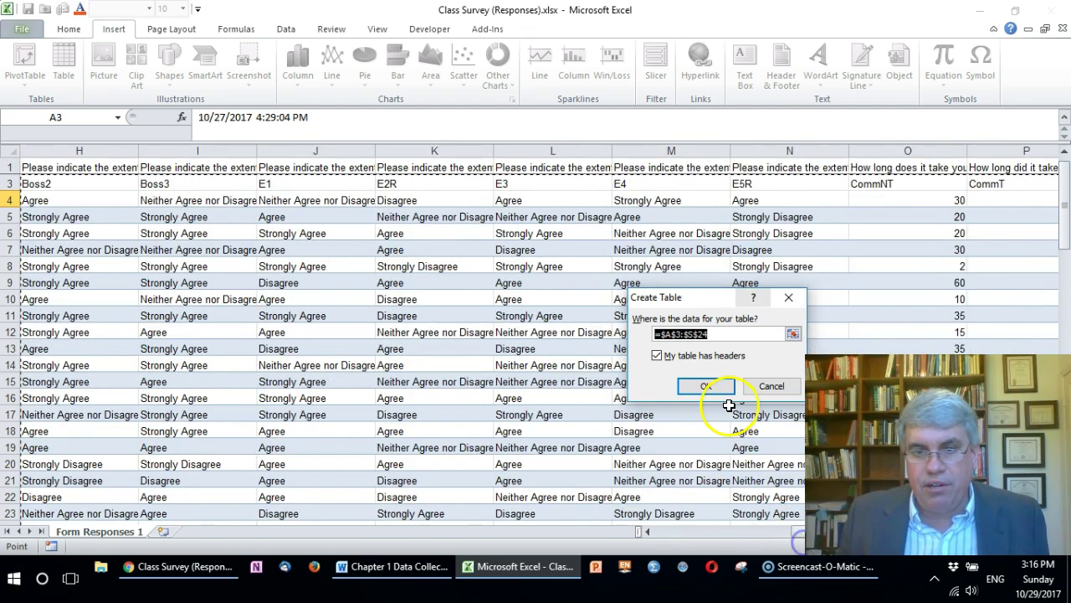
{"action": "left_click", "coordinate": [696, 385]}
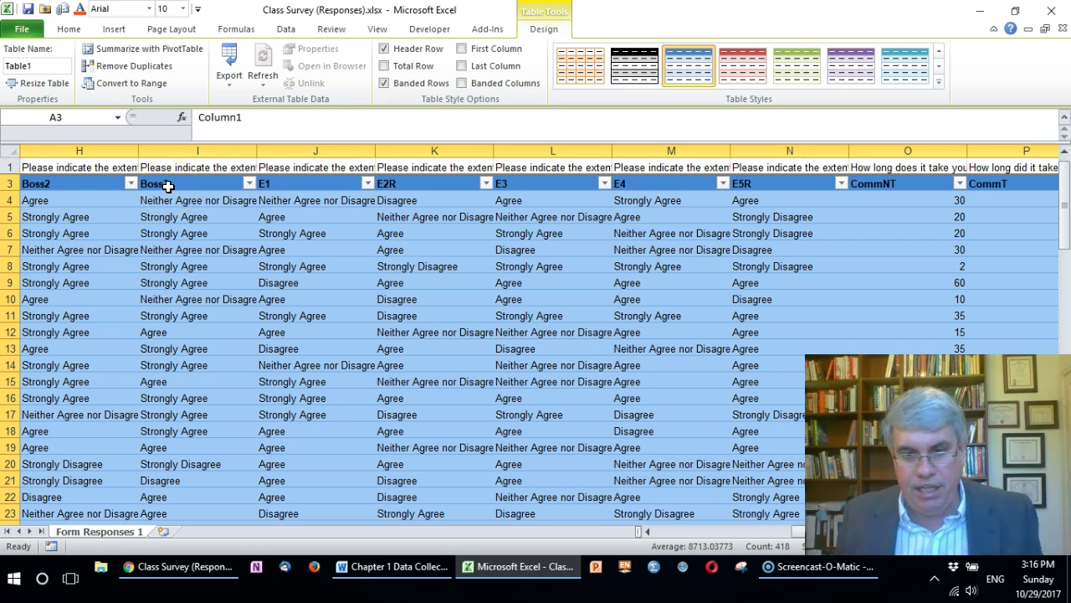
- Scroll back to column A and open Find and Replace with Ctrl+F
{"action": "left_click_drag", "start_coordinate": [795, 530], "coordinate": [661, 526]}
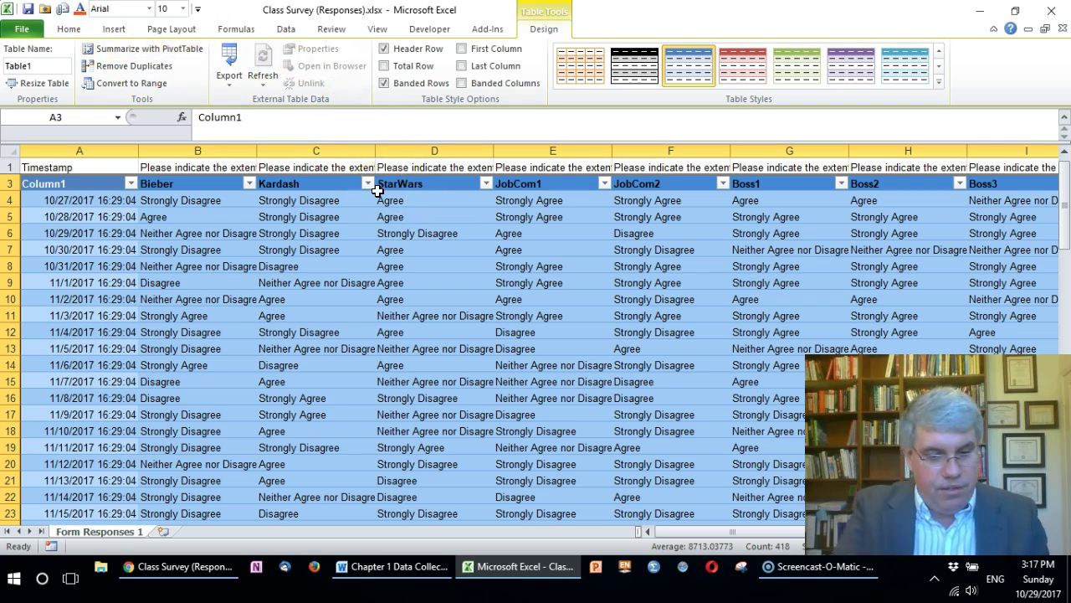
{"action": "key", "text": "ctrl+f"}
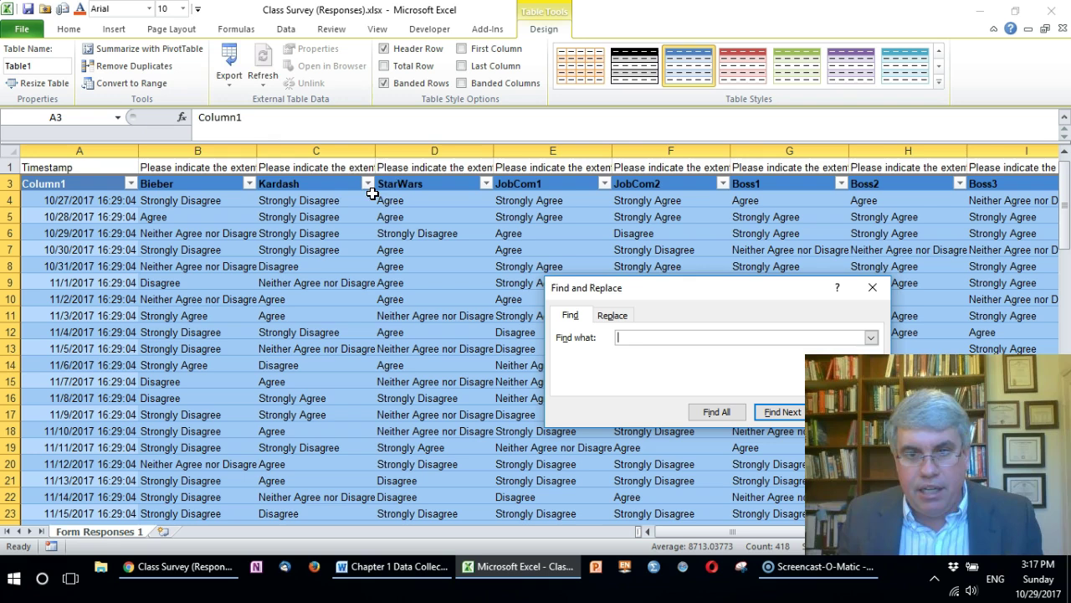
- Replace all 'Neither Agree nor Disagree' answers with 3, confirming the 48 replacements
{"action": "left_click", "coordinate": [612, 317]}
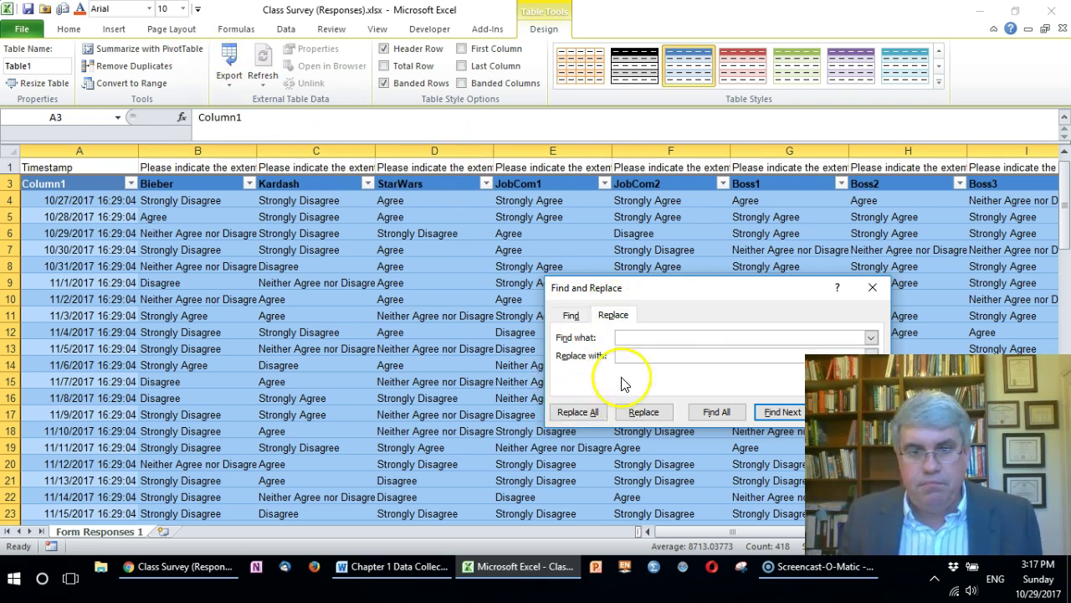
{"action": "left_click", "coordinate": [672, 333]}
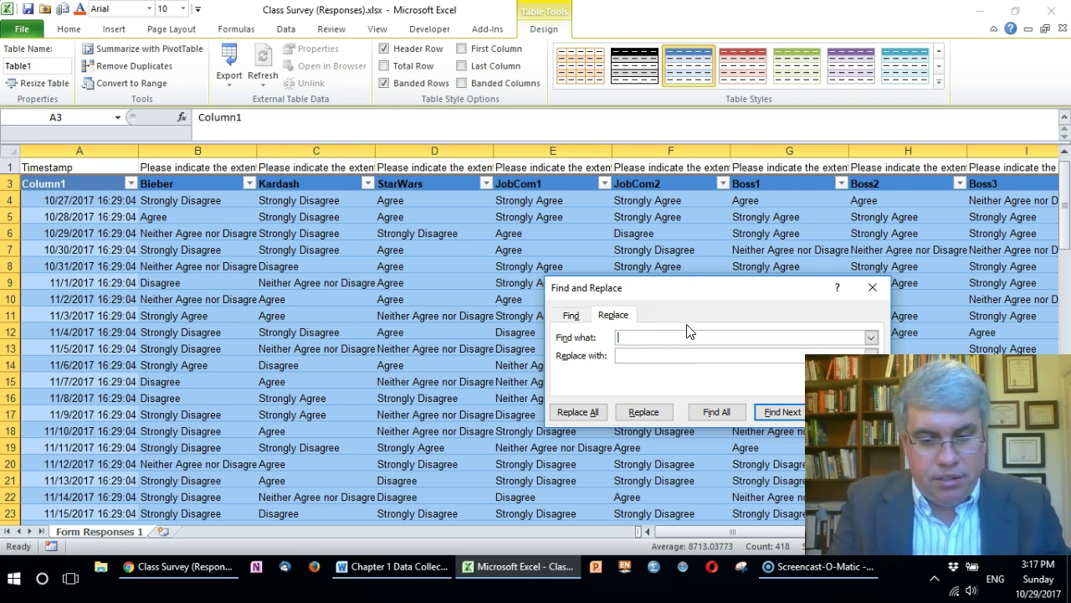
{"action": "type", "text": "Neither "}
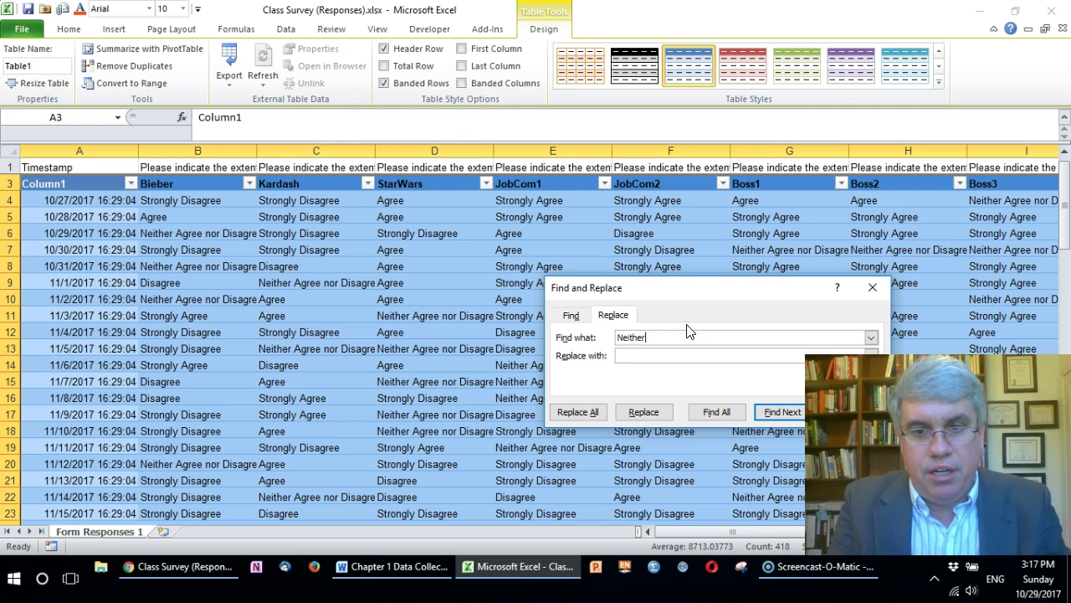
{"action": "type", "text": "Agree"}
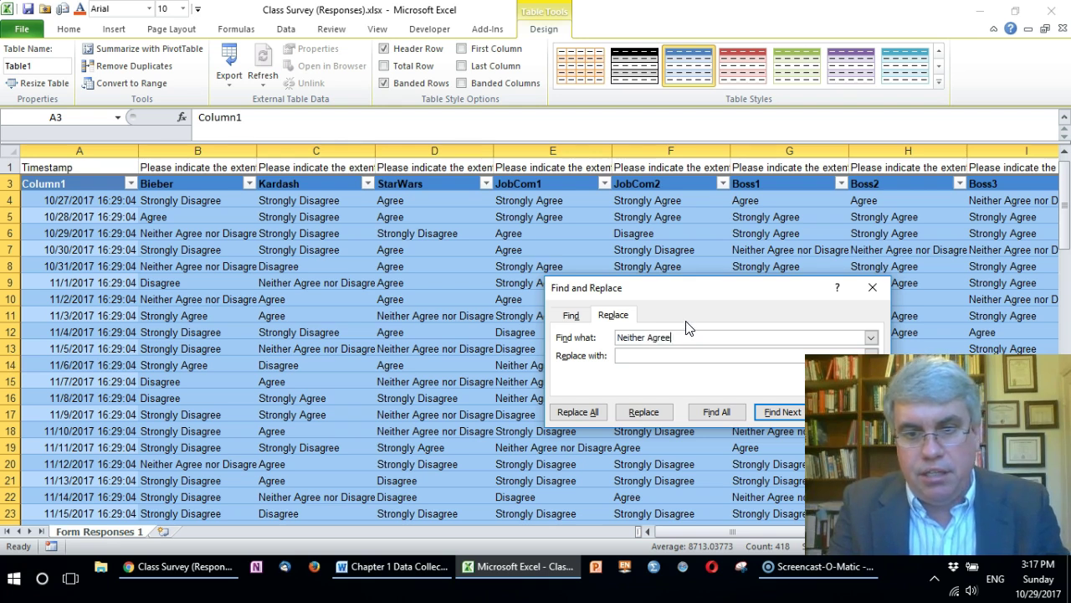
{"action": "type", "text": " nor Disagree"}
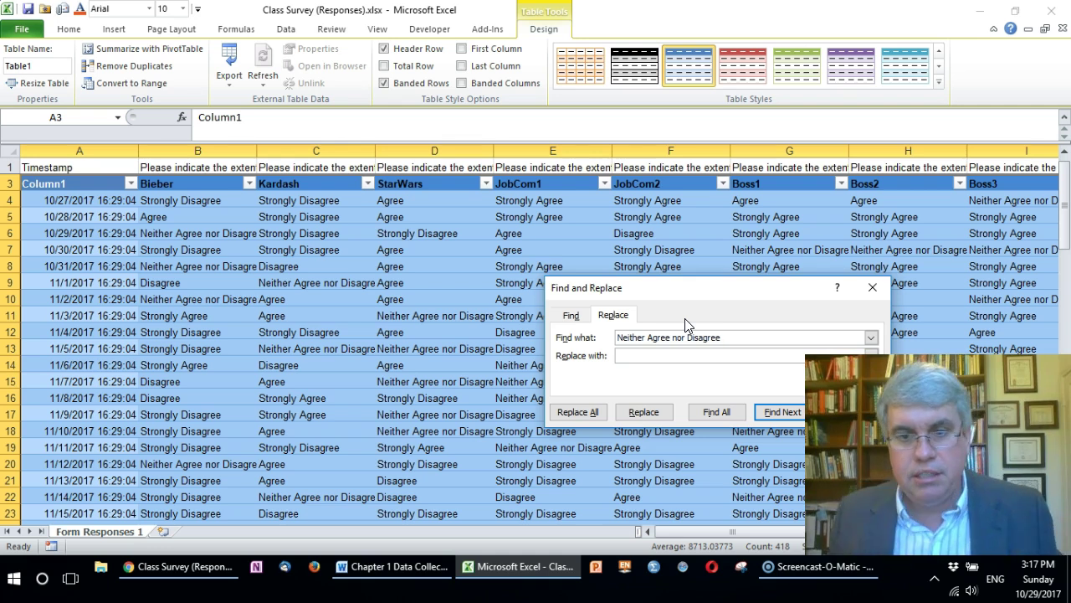
{"action": "left_click", "coordinate": [724, 337]}
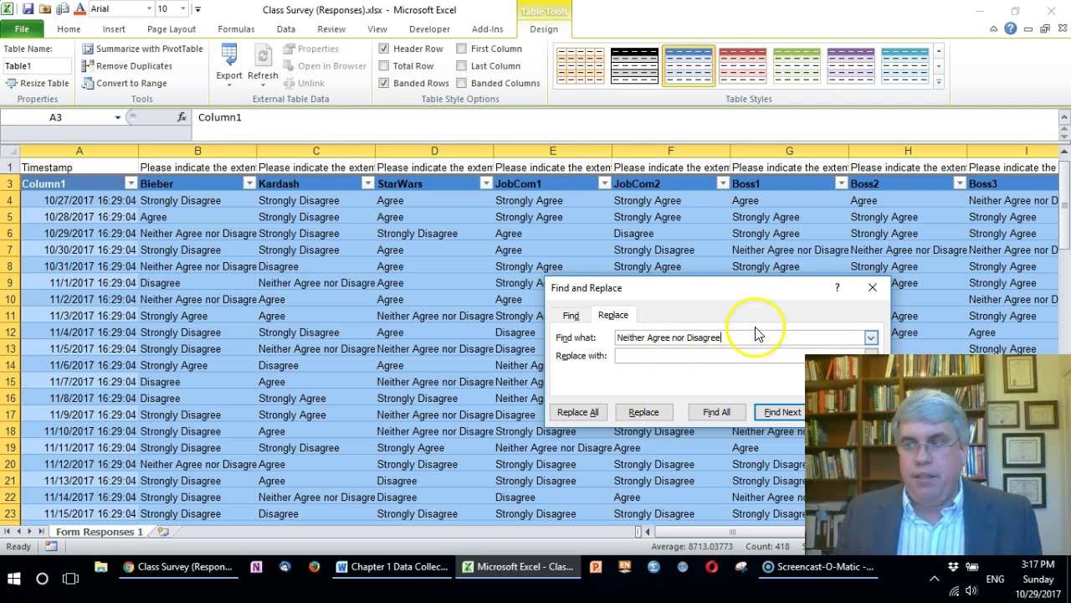
{"action": "key", "text": "alt+Tab"}
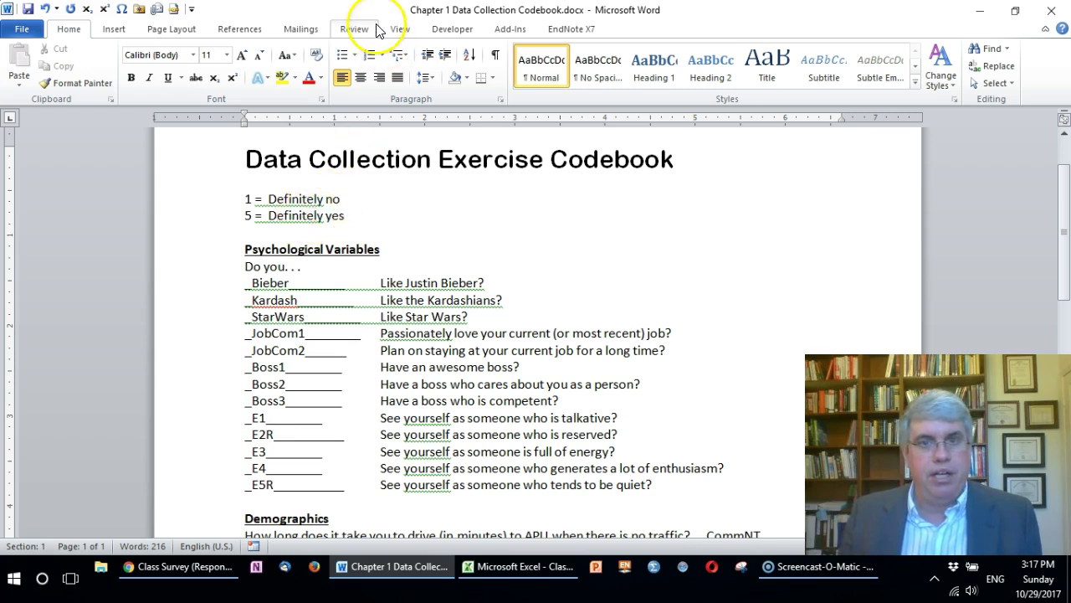
{"action": "key", "text": "alt+Tab"}
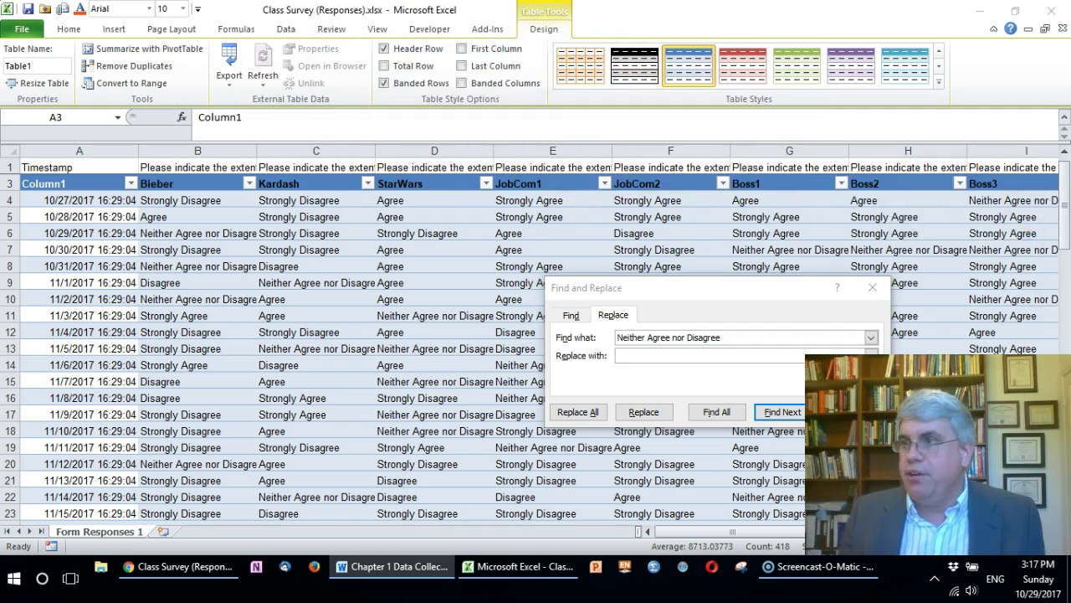
{"action": "left_click", "coordinate": [677, 355]}
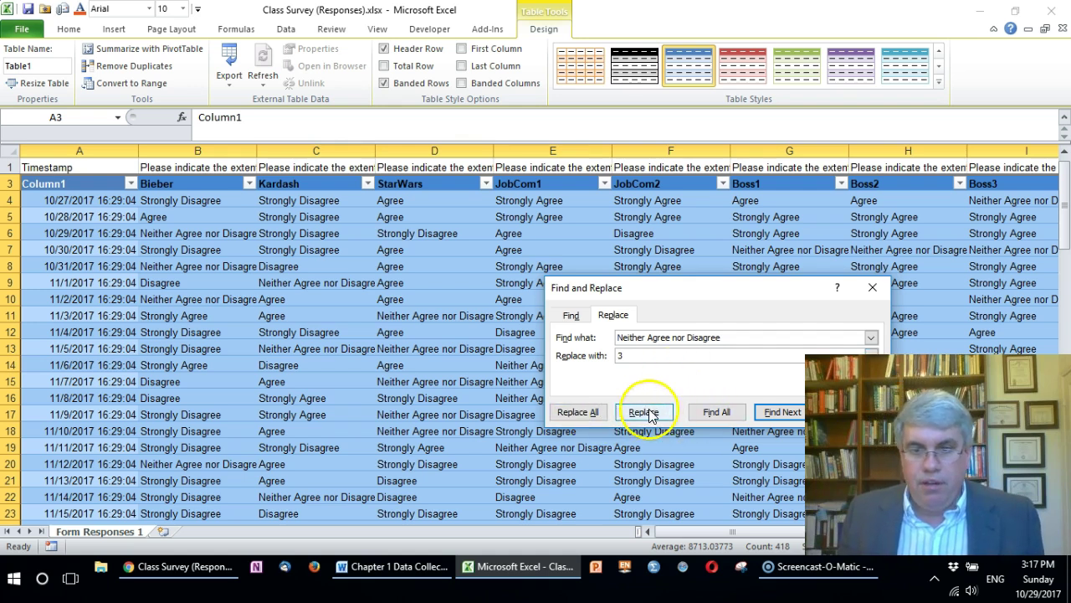
{"action": "left_click", "coordinate": [579, 412]}
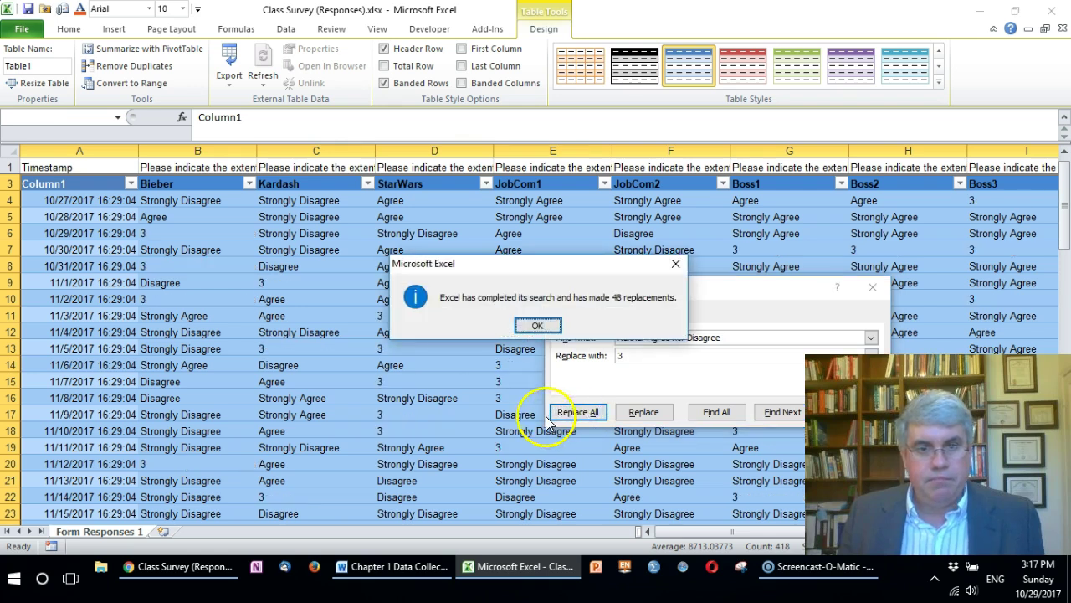
{"action": "left_click", "coordinate": [534, 326]}
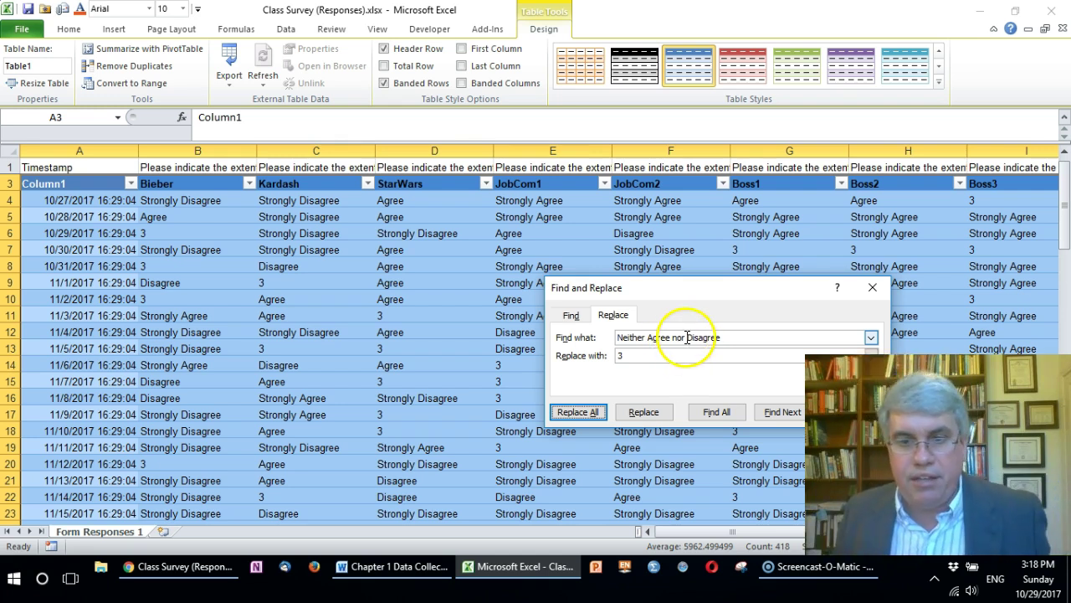
- Change the search text to 'Strongly Disagree' and replace all occurrences with 1
{"action": "left_click_drag", "start_coordinate": [687, 337], "coordinate": [590, 337]}
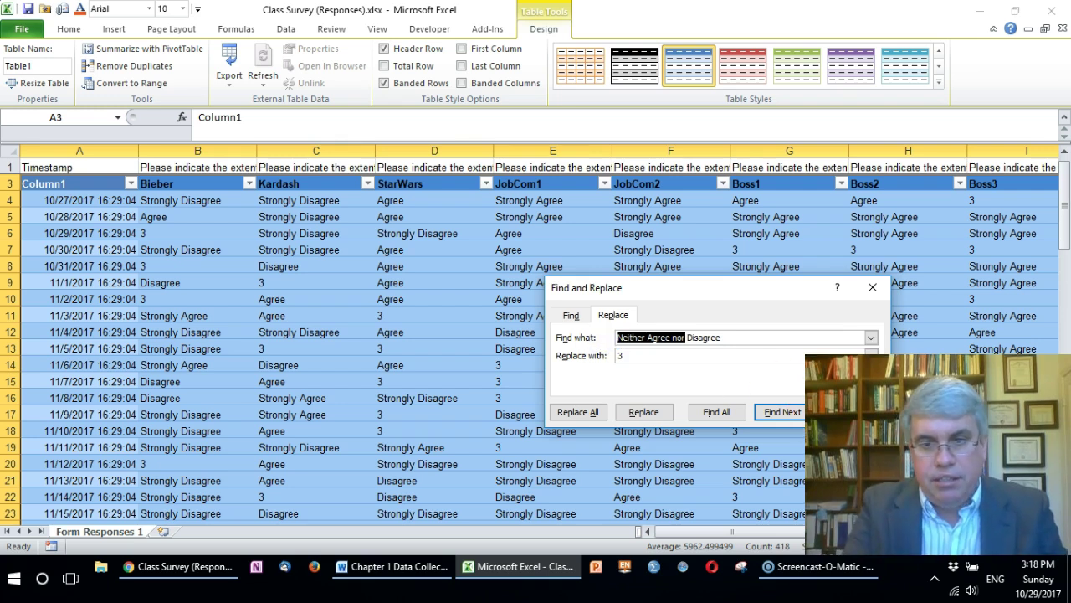
{"action": "key", "text": "BackSpace"}
{"action": "type", "text": "Strongly"}
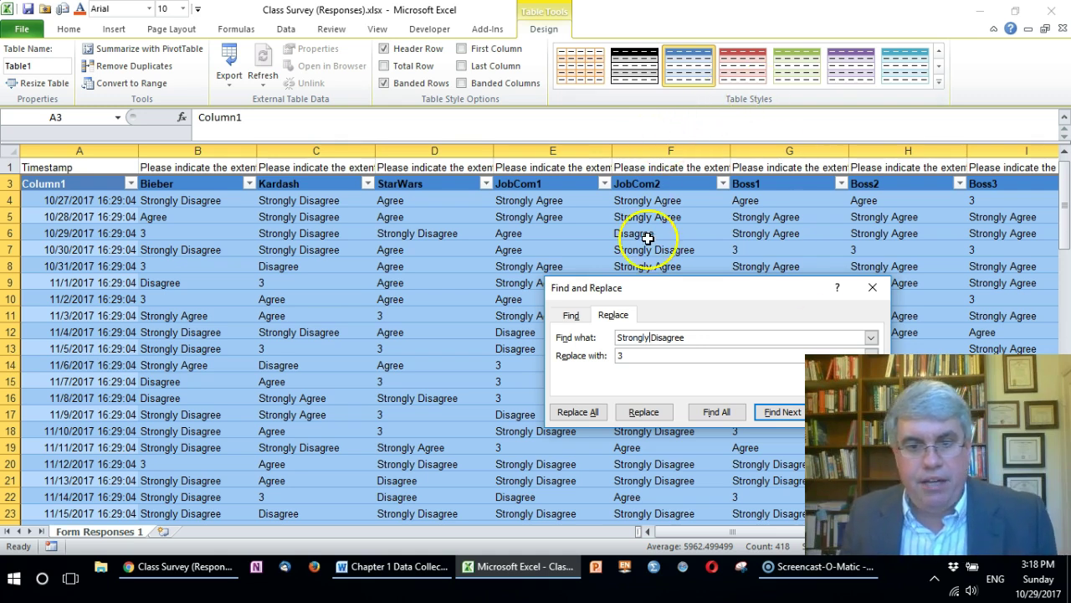
{"action": "left_click", "coordinate": [619, 355]}
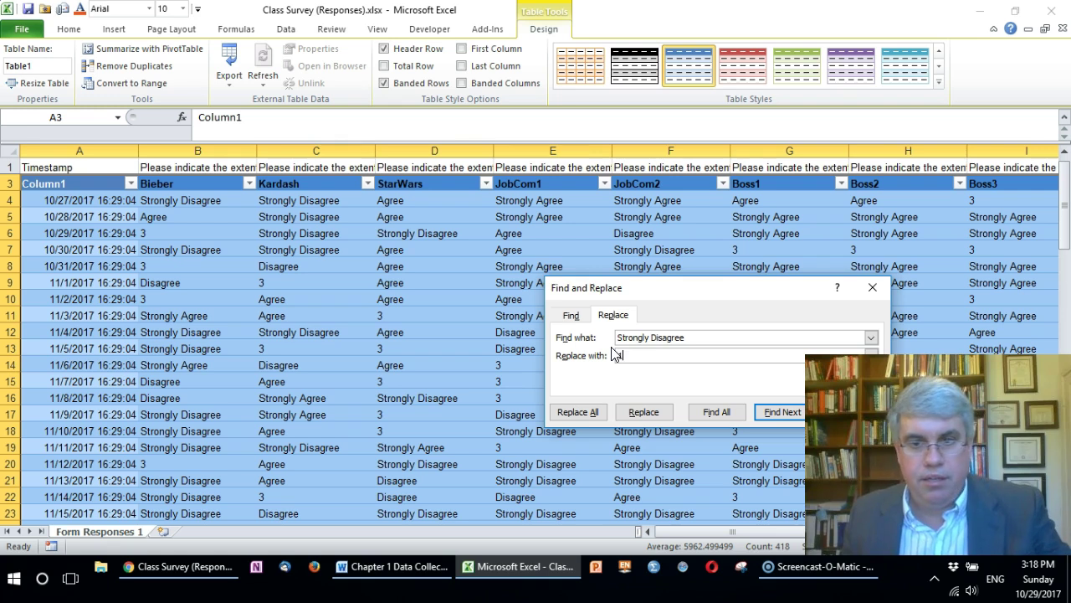
{"action": "left_click", "coordinate": [725, 369]}
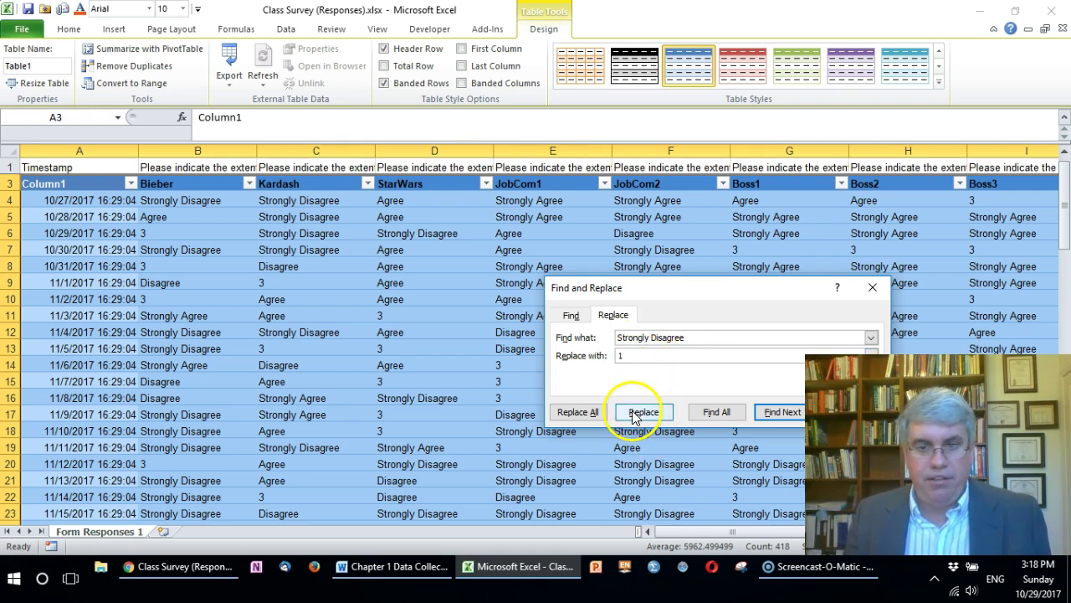
{"action": "left_click", "coordinate": [586, 412]}
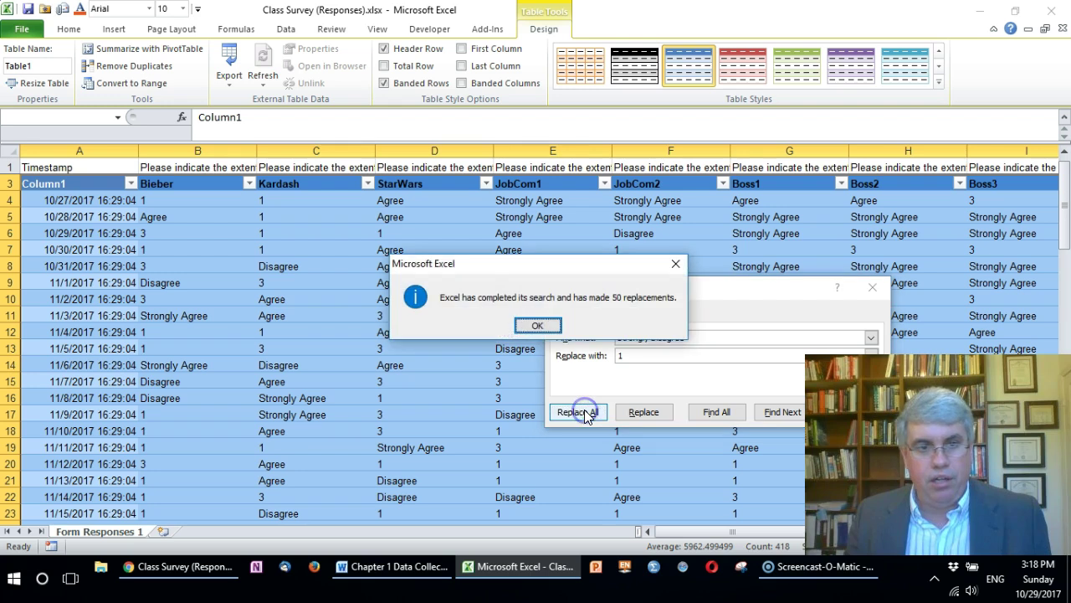
- Replace every 'Strongly Agree' answer with 5, confirming the 59 replacements
{"action": "left_click", "coordinate": [525, 324]}
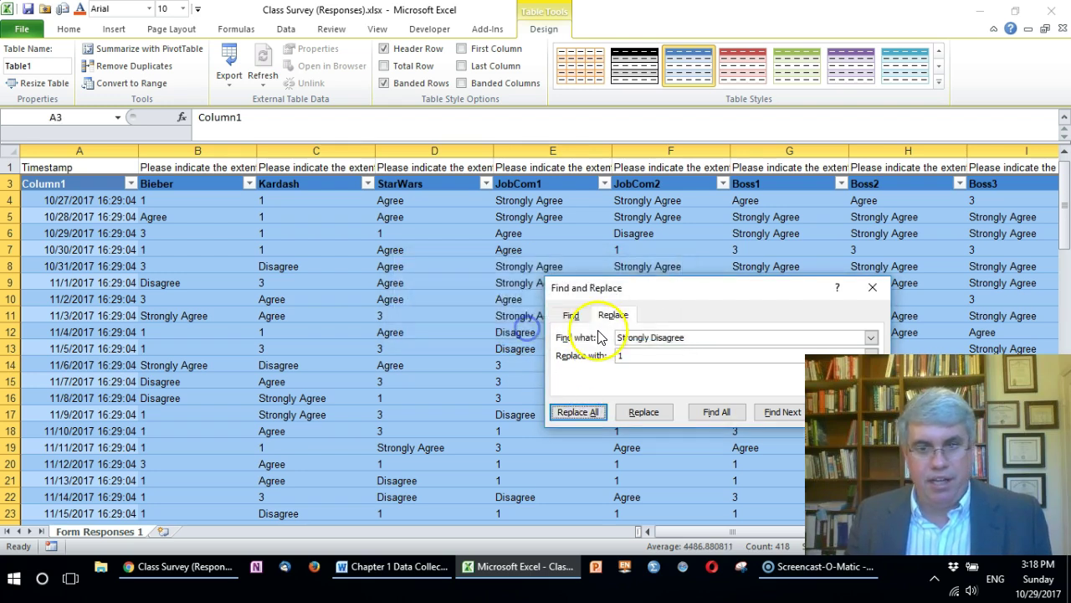
{"action": "left_click", "coordinate": [662, 337]}
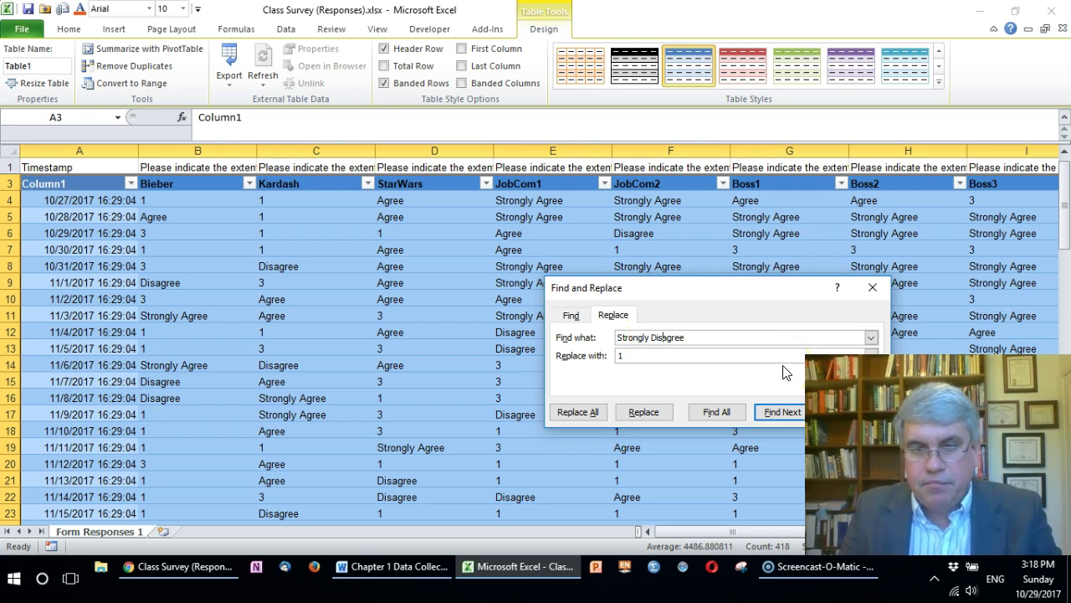
{"action": "key", "text": "Right"}
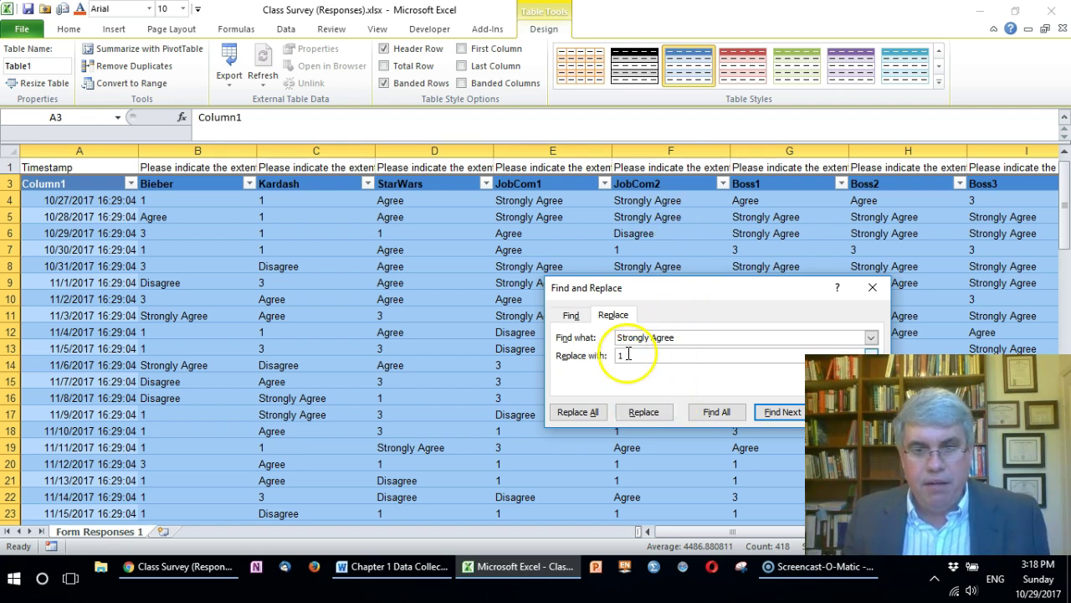
{"action": "left_click", "coordinate": [627, 353]}
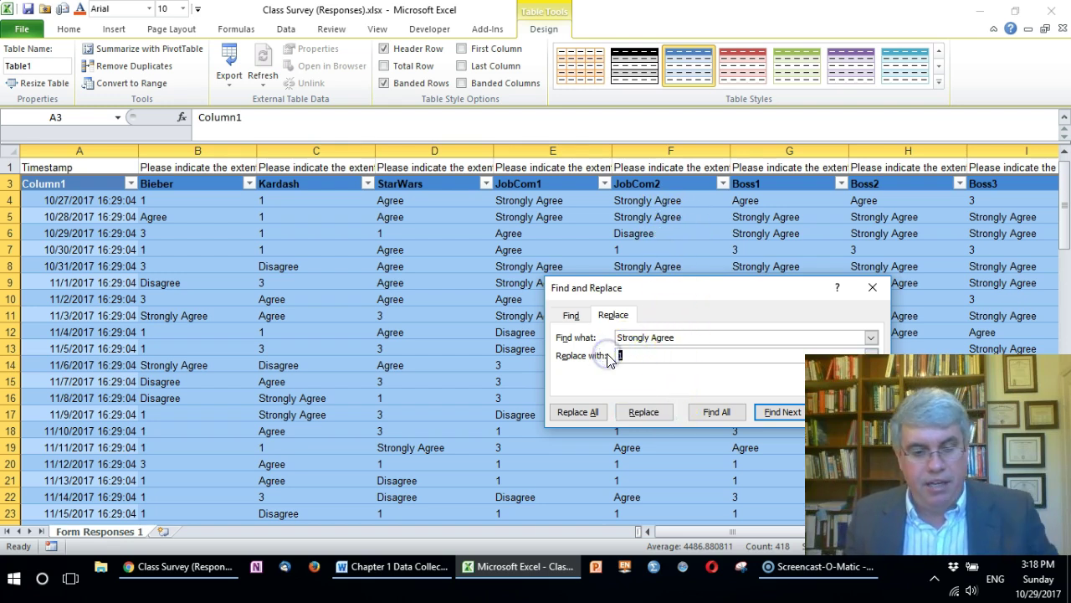
{"action": "type", "text": "5"}
{"action": "left_click", "coordinate": [701, 412]}
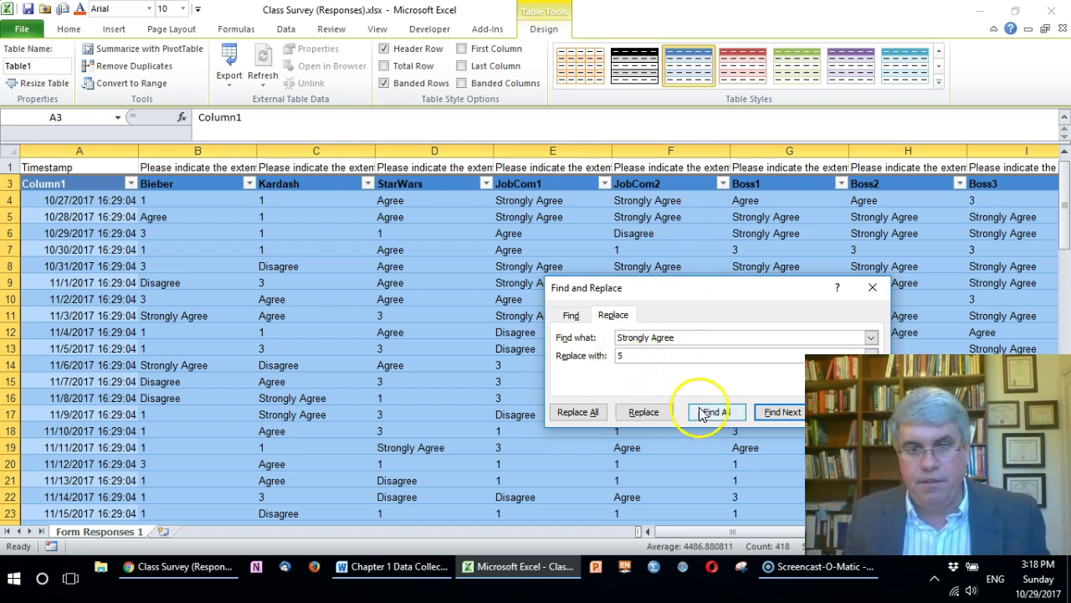
{"action": "left_click", "coordinate": [576, 411]}
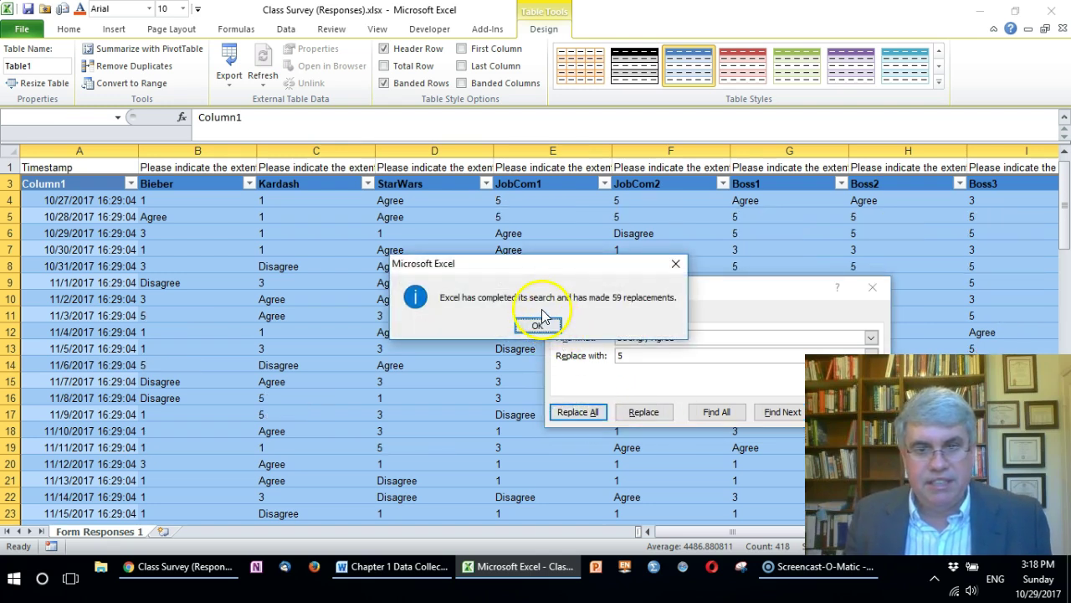
{"action": "left_click", "coordinate": [537, 326]}
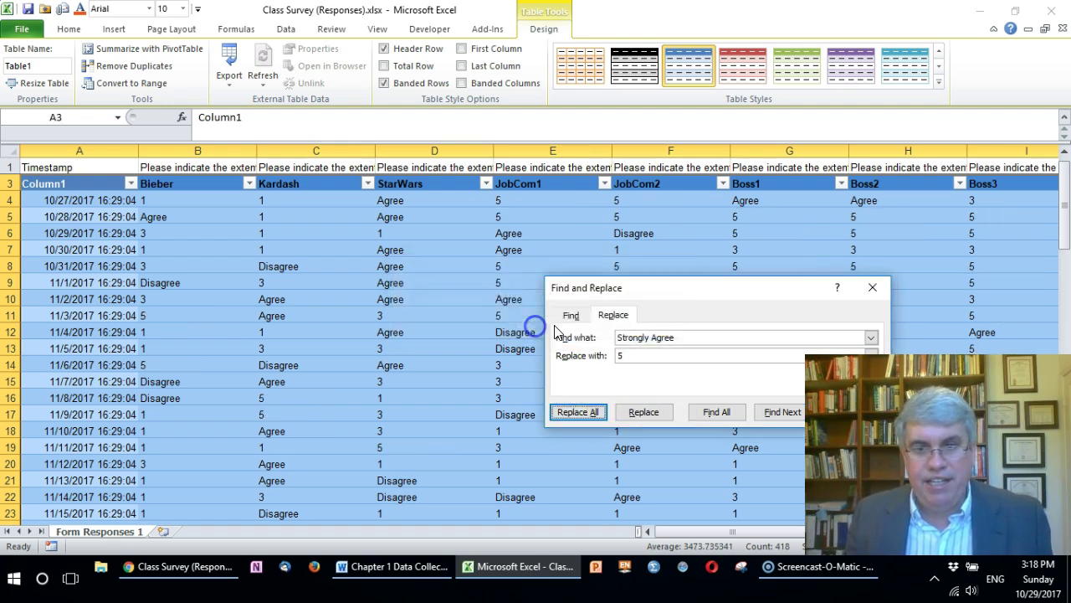
{"action": "left_click", "coordinate": [657, 339]}
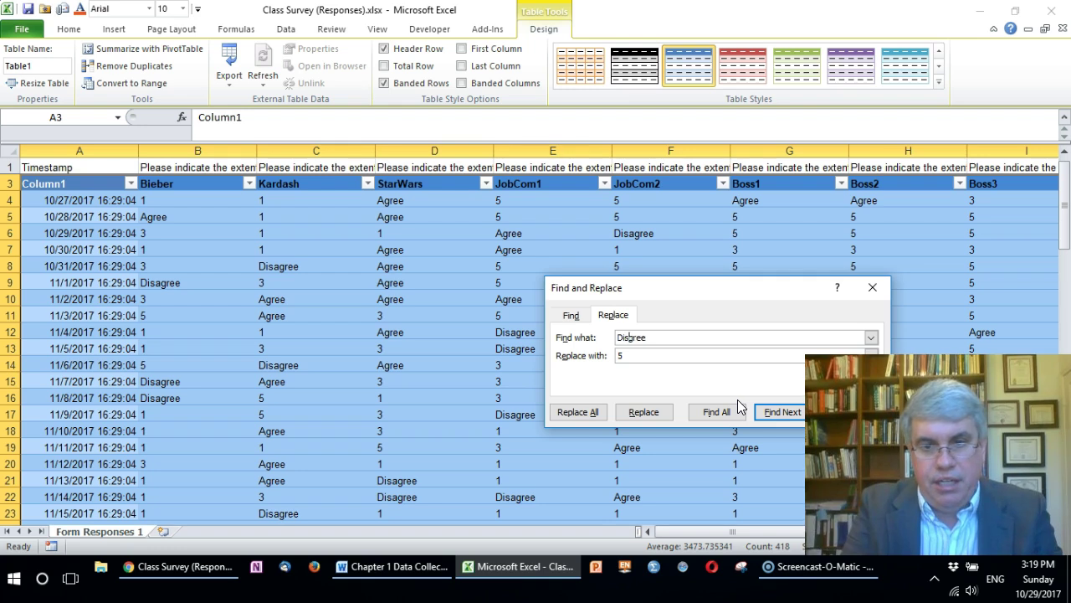
- Replace all remaining 'Disagree' answers with 2, confirming the 37 replacements
{"action": "left_click", "coordinate": [693, 352]}
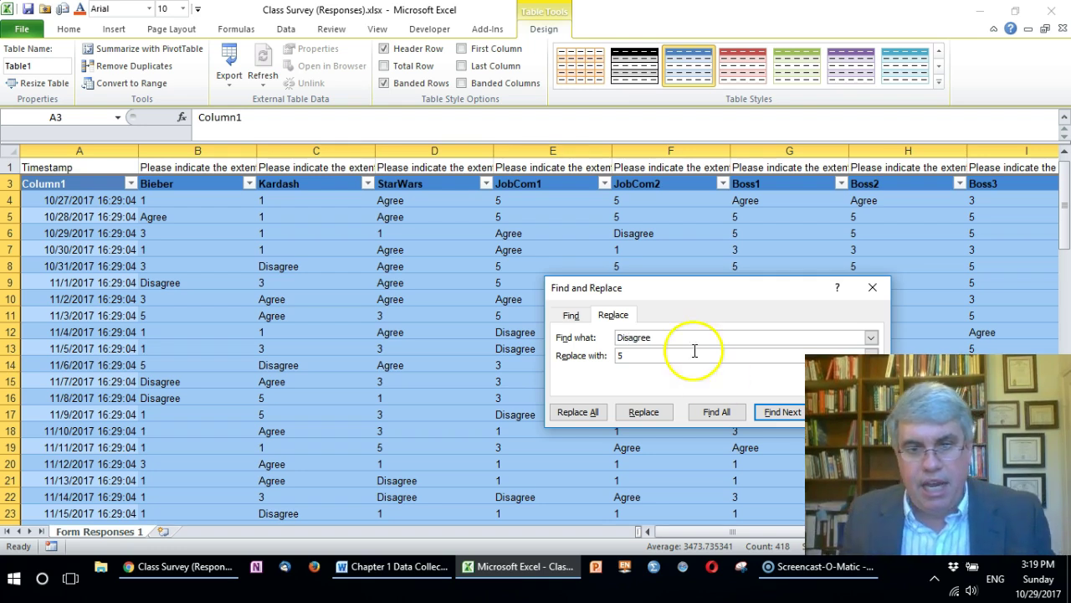
{"action": "left_click", "coordinate": [625, 355]}
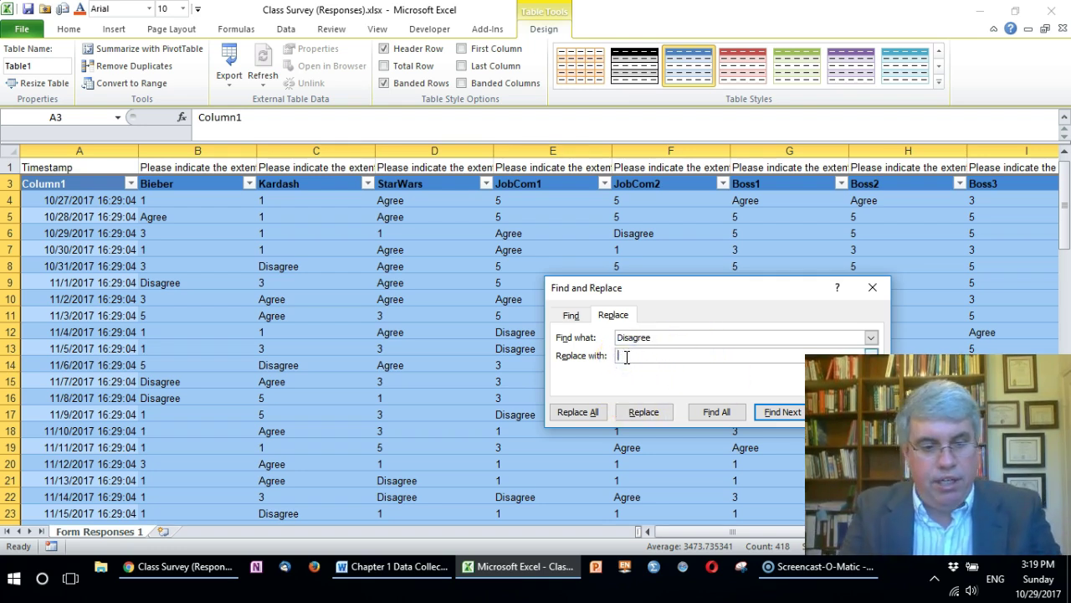
{"action": "left_click", "coordinate": [577, 412]}
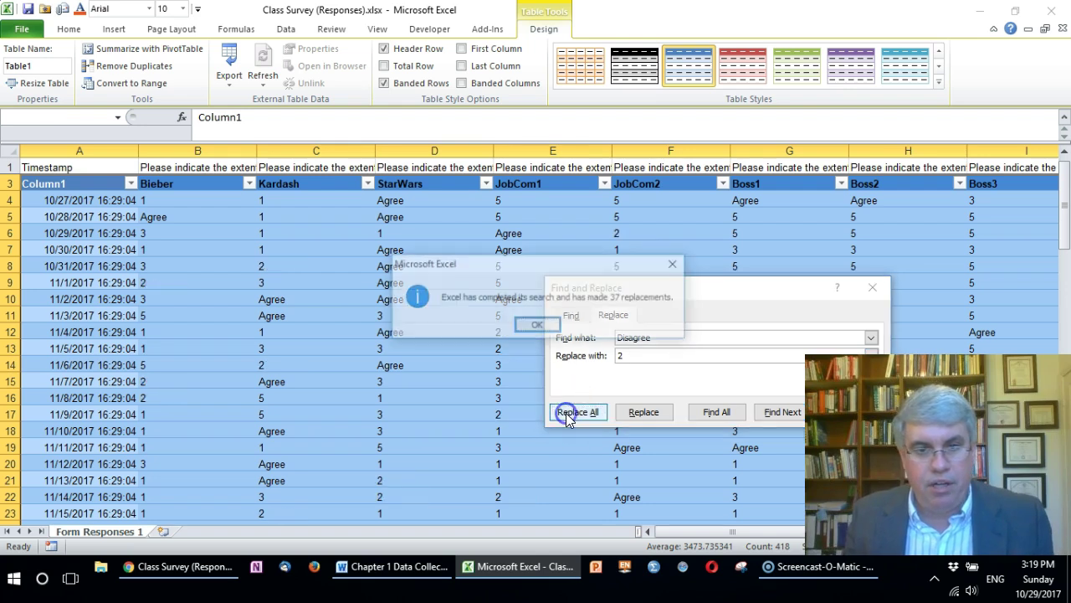
{"action": "left_click", "coordinate": [540, 324]}
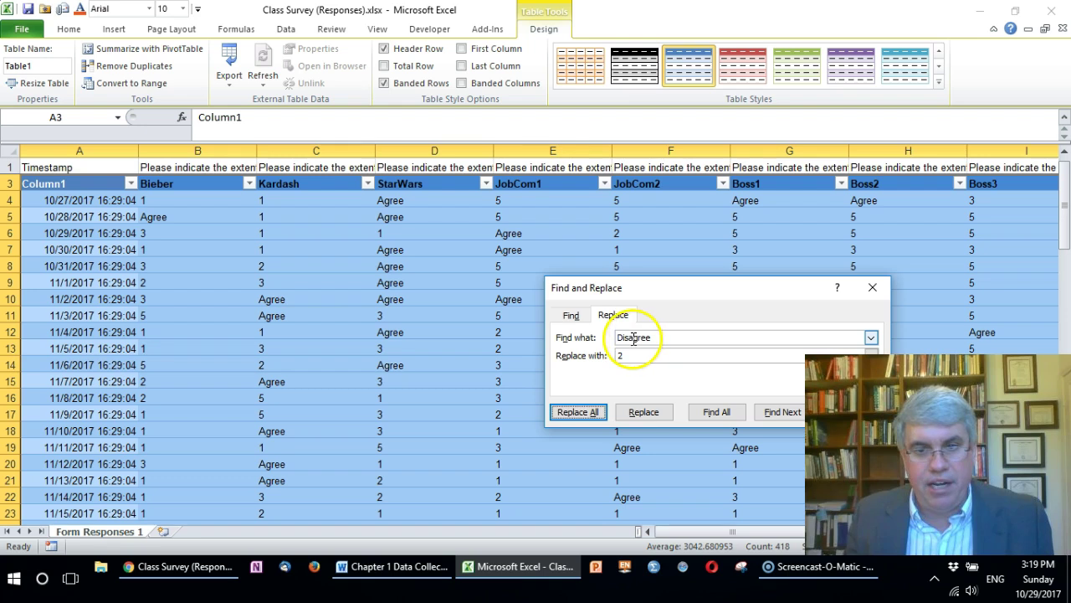
- Replace all remaining 'Agree' answers with 4, confirming the 79 replacements
{"action": "left_click", "coordinate": [634, 337]}
{"action": "key", "text": "BackSpace"}
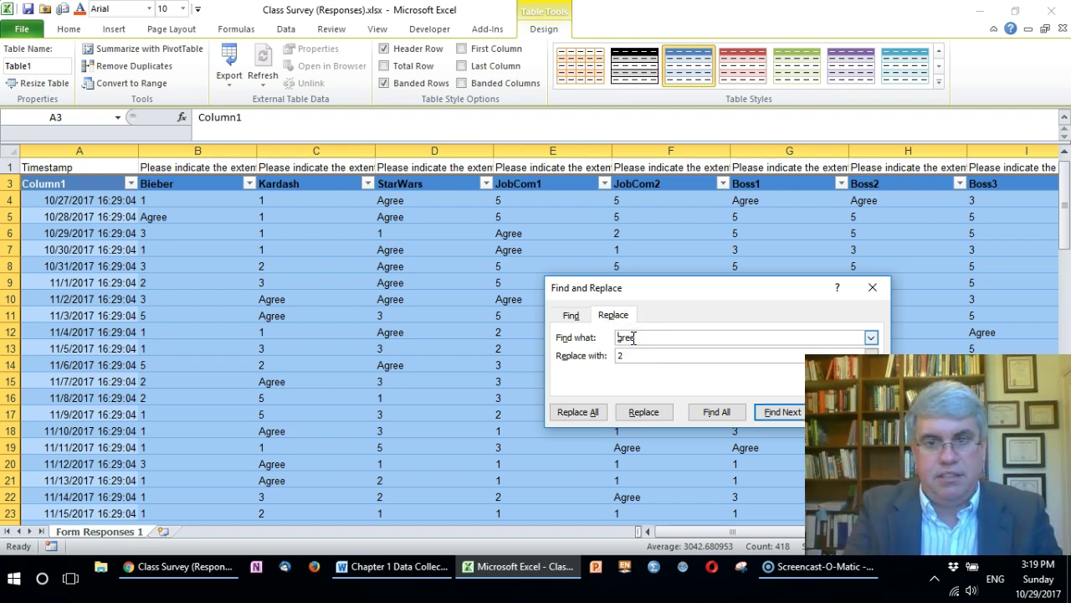
{"action": "left_click", "coordinate": [624, 356]}
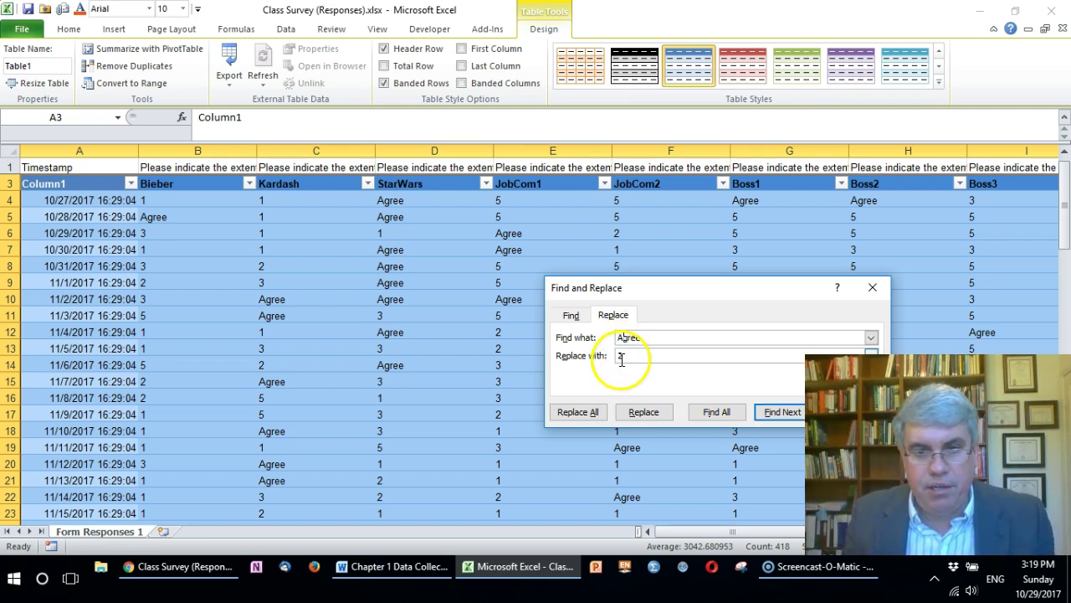
{"action": "key", "text": "BackSpace"}
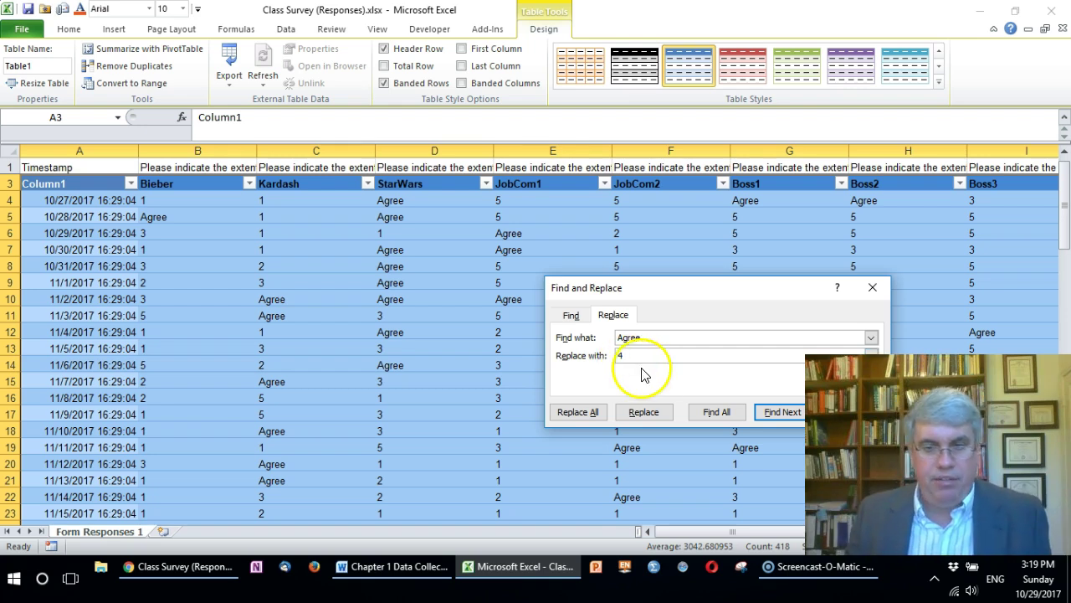
{"action": "left_click", "coordinate": [586, 414]}
{"action": "left_click", "coordinate": [540, 321]}
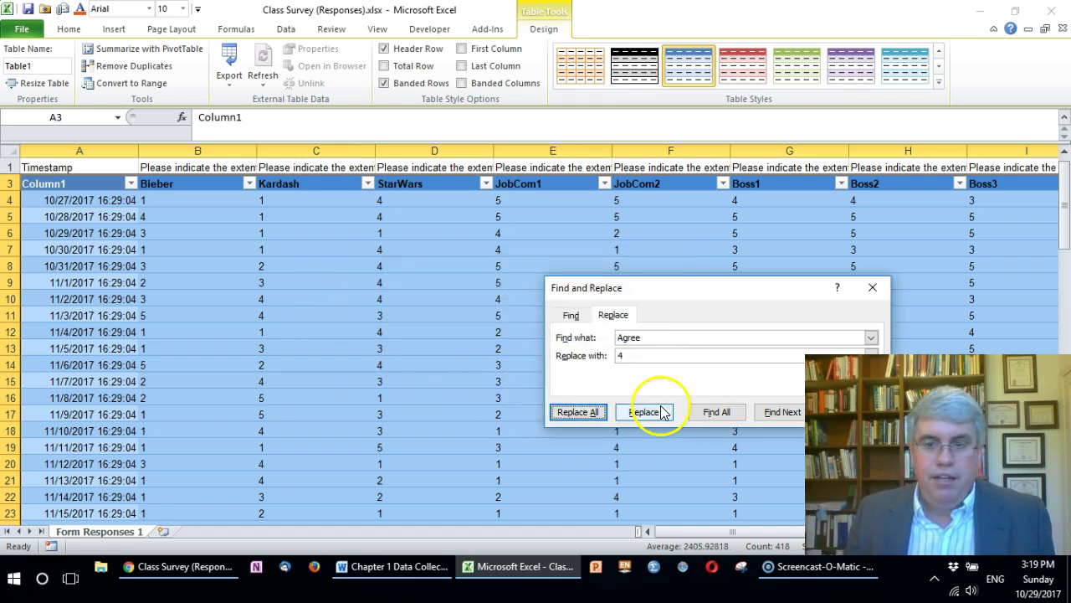
{"action": "left_click", "coordinate": [873, 287]}
{"action": "scroll", "coordinate": [644, 284], "scroll_direction": "down", "scroll_amount": 4}
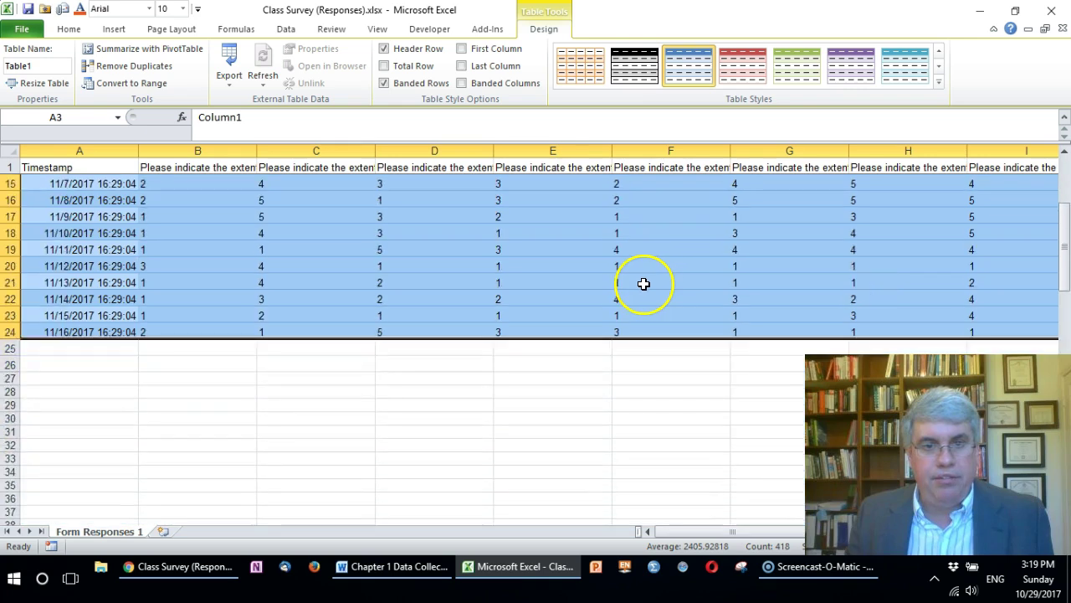
{"action": "scroll", "coordinate": [643, 284], "scroll_direction": "up", "scroll_amount": 4}
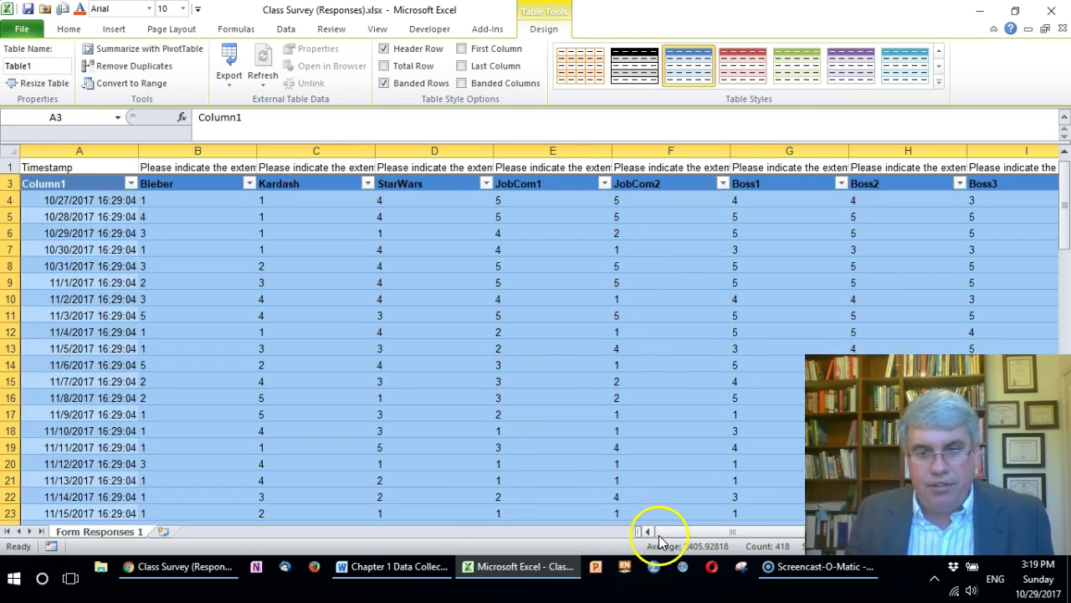
{"action": "left_click_drag", "start_coordinate": [660, 533], "coordinate": [829, 527]}
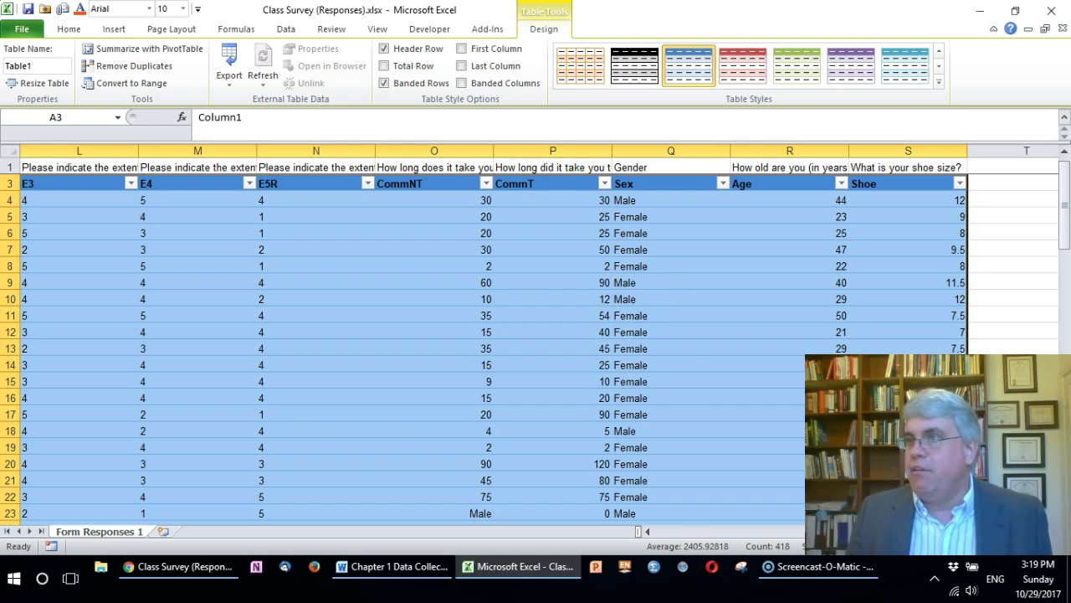
- Check the codebook's Demographics codes (male = 1, female = 2), then move Word aside to reveal Excel
{"action": "left_click", "coordinate": [394, 567]}
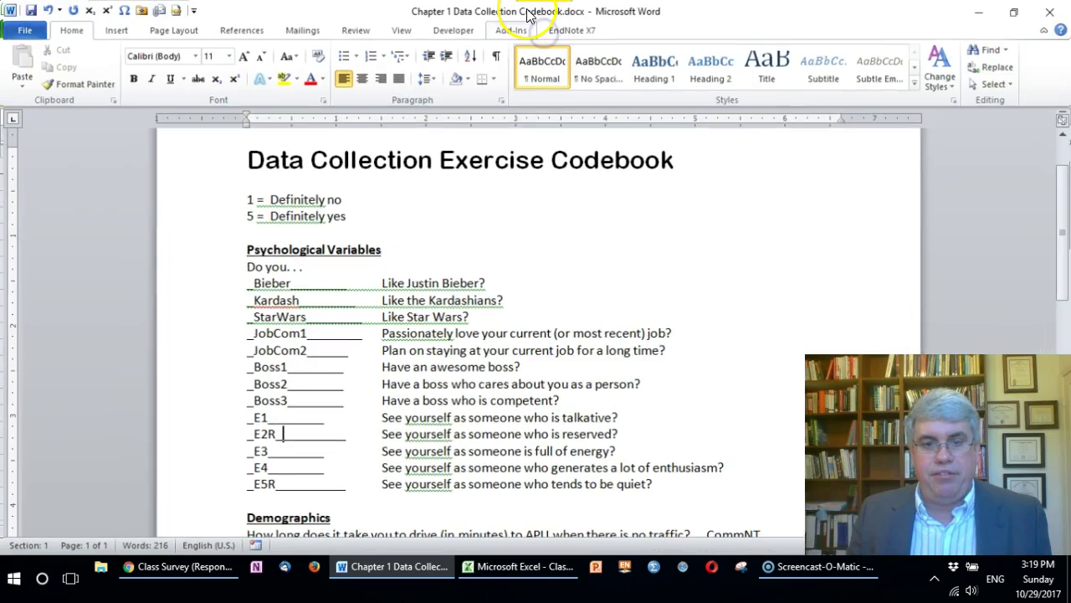
{"action": "scroll", "coordinate": [425, 407], "scroll_direction": "down", "scroll_amount": 7}
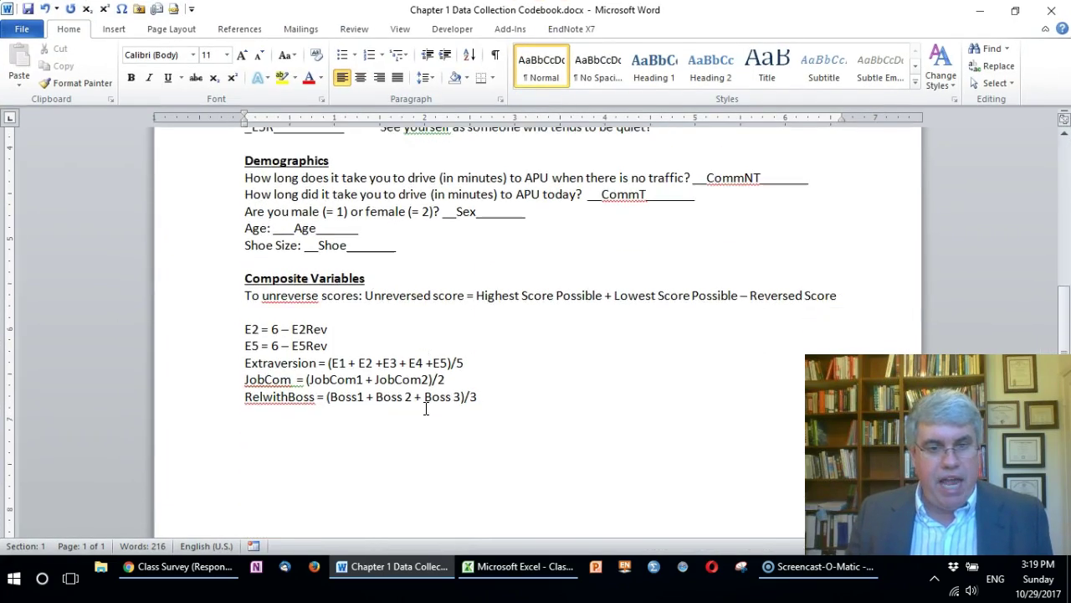
{"action": "scroll", "coordinate": [425, 407], "scroll_direction": "up", "scroll_amount": 3}
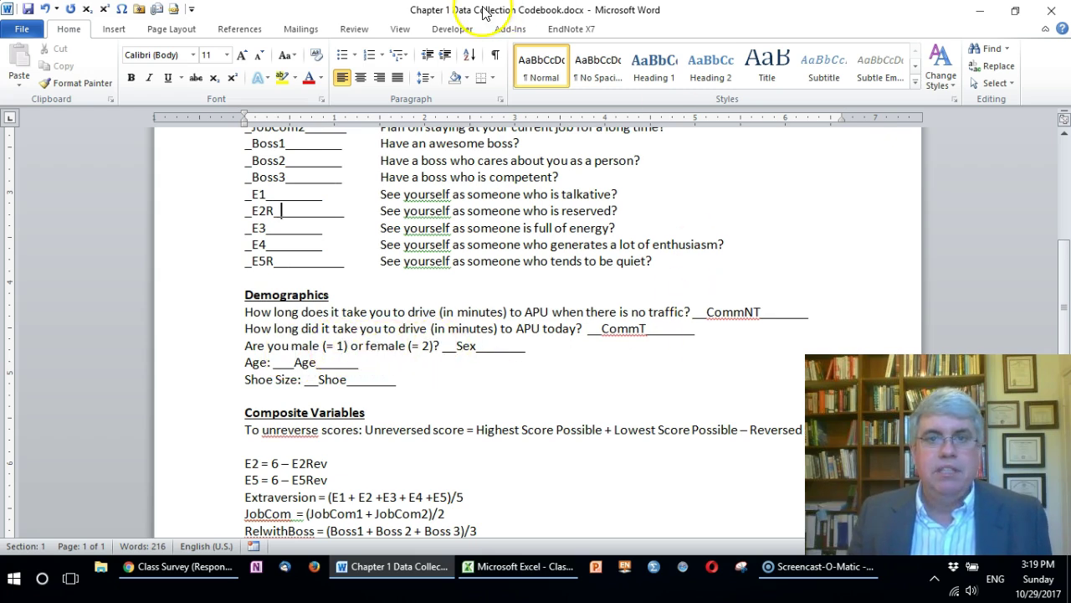
{"action": "key", "text": "alt+Tab"}
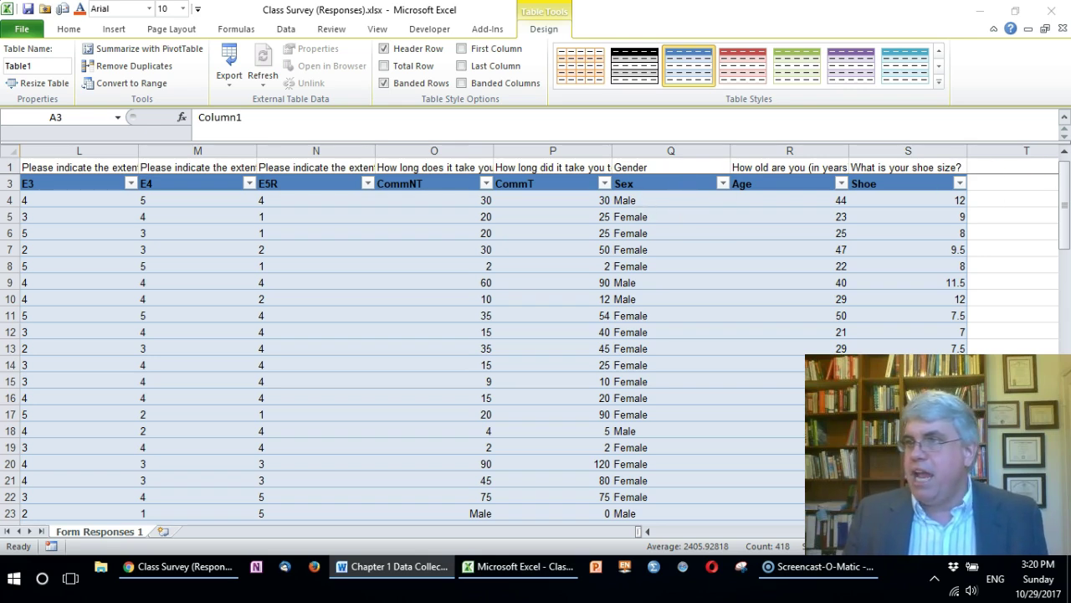
{"action": "key", "text": "alt+Tab"}
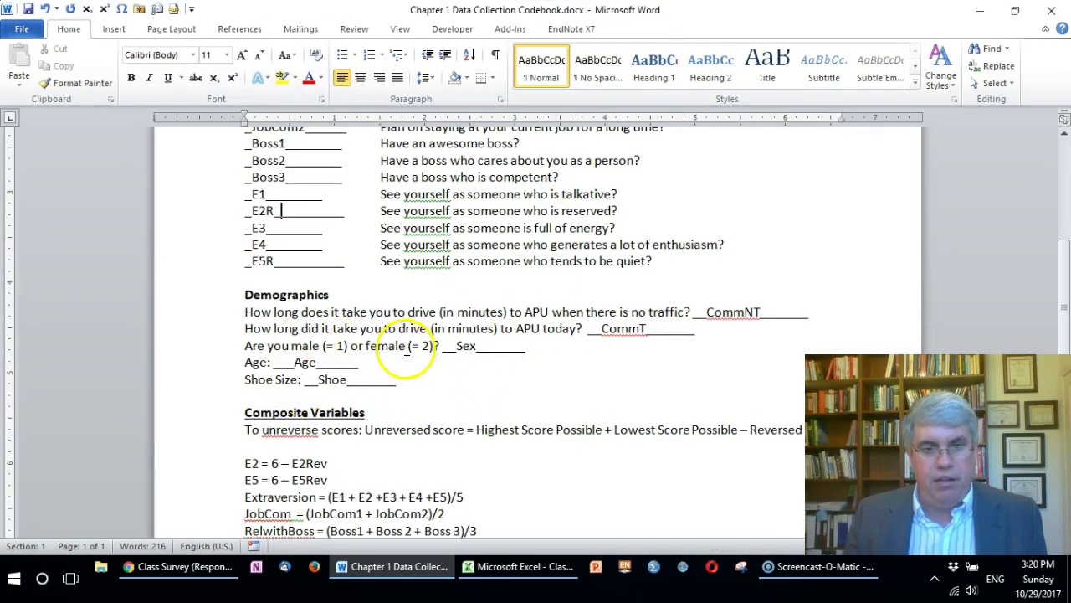
{"action": "left_click_drag", "start_coordinate": [359, 17], "coordinate": [519, 0]}
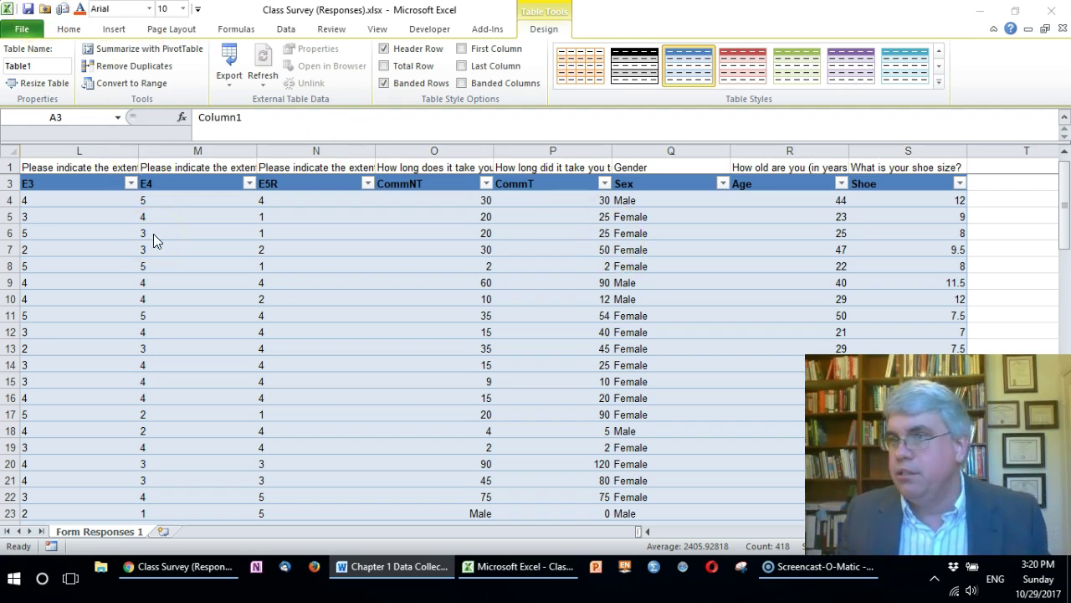
- Replace every Female in the Sex column with 2
{"action": "key", "text": "ctrl+a"}
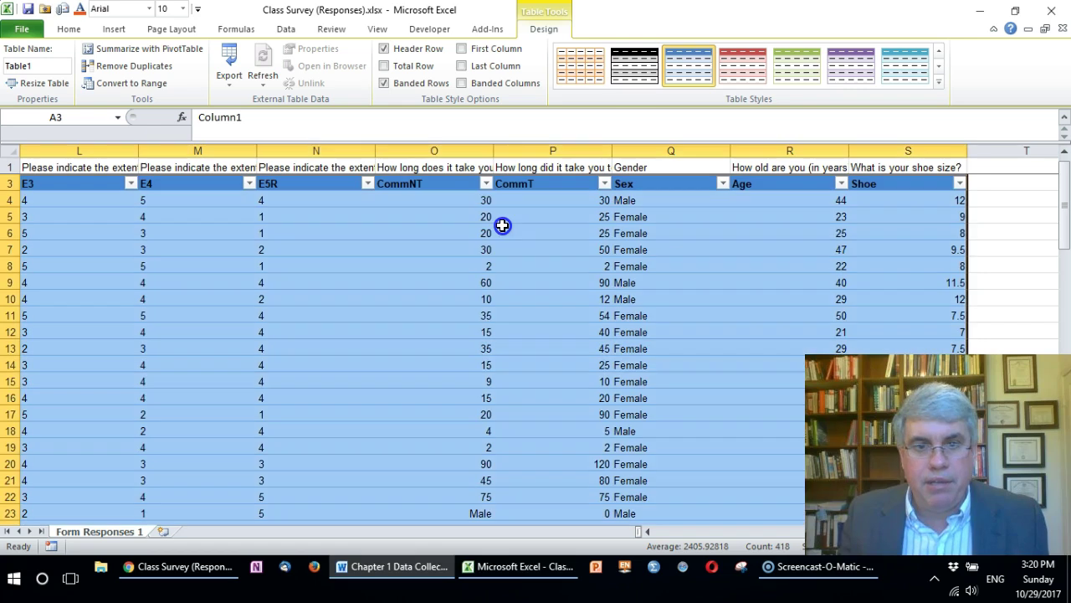
{"action": "left_click", "coordinate": [399, 221]}
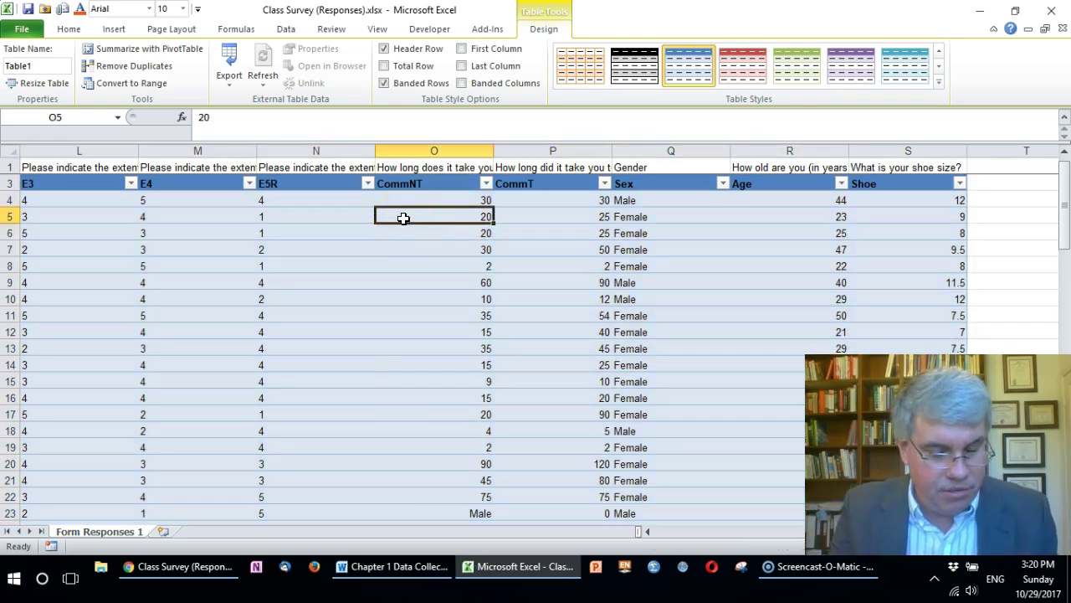
{"action": "key", "text": "ctrl+f"}
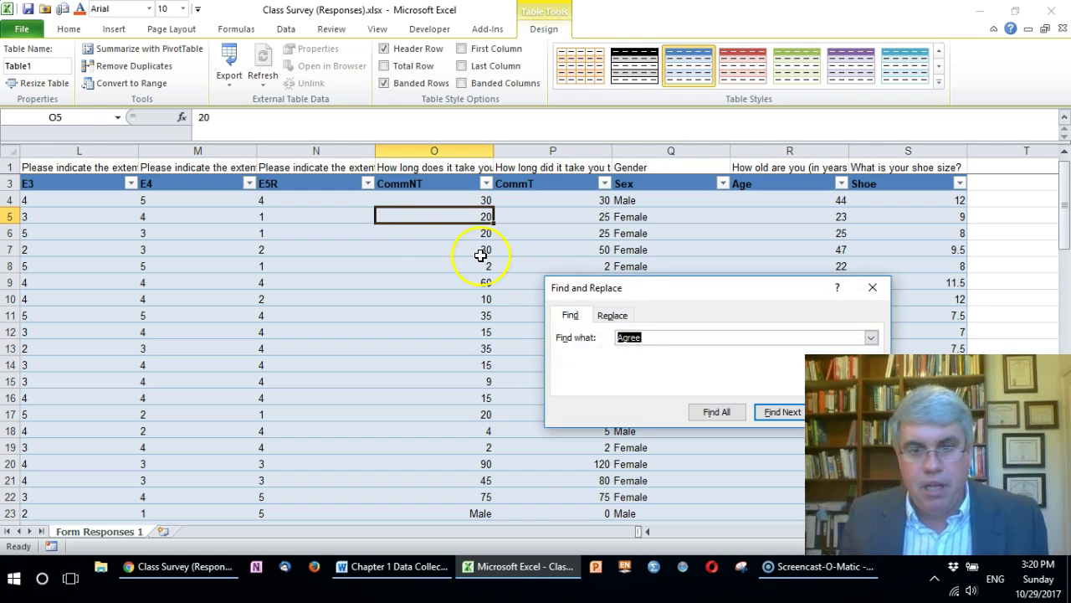
{"action": "left_click", "coordinate": [613, 314]}
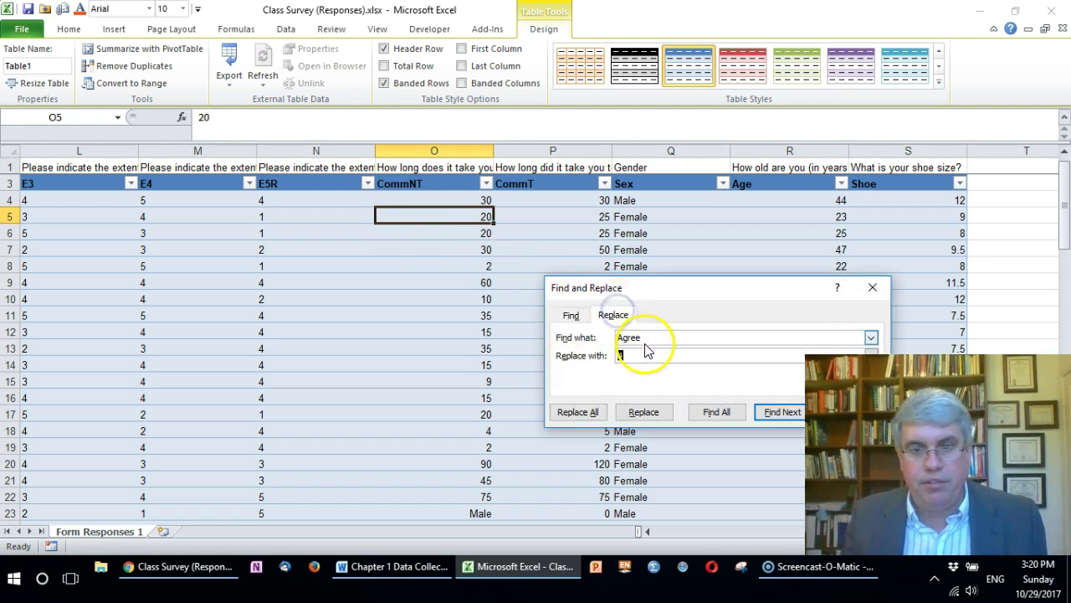
{"action": "left_click", "coordinate": [608, 339]}
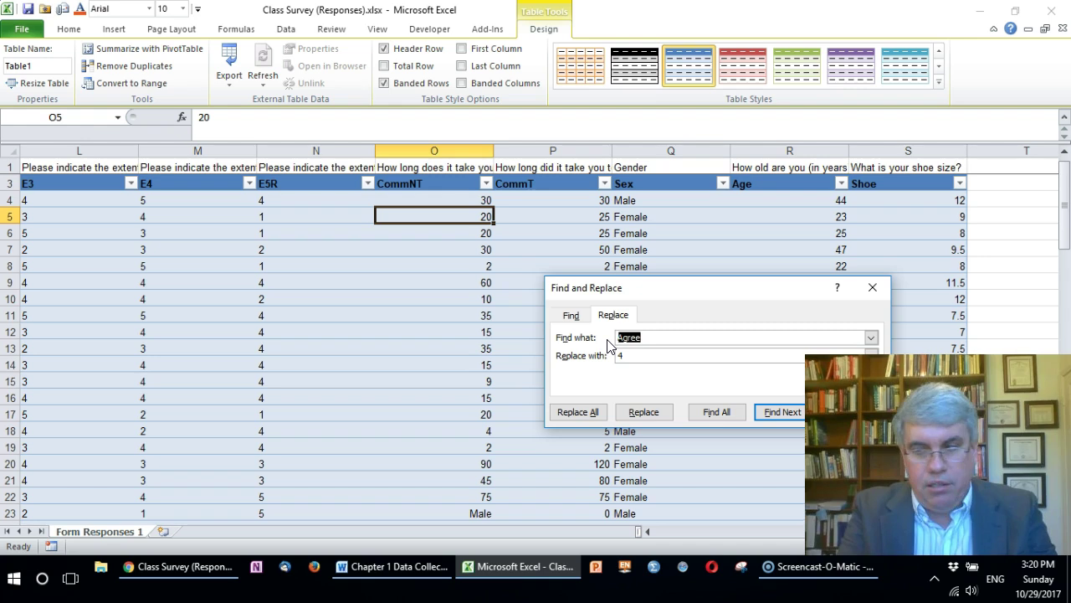
{"action": "type", "text": "Female"}
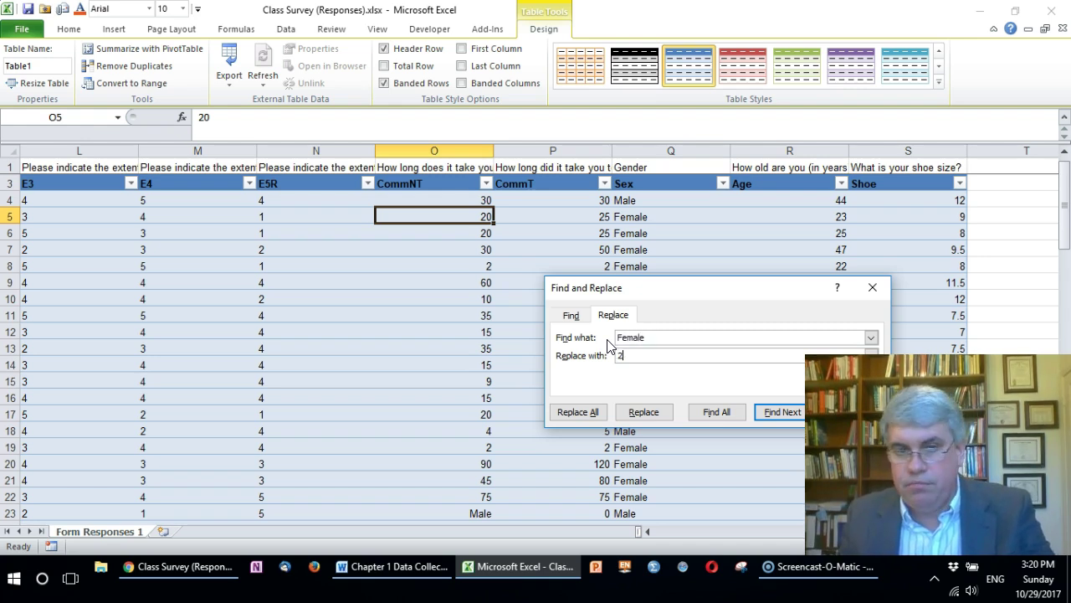
{"action": "left_click", "coordinate": [579, 412]}
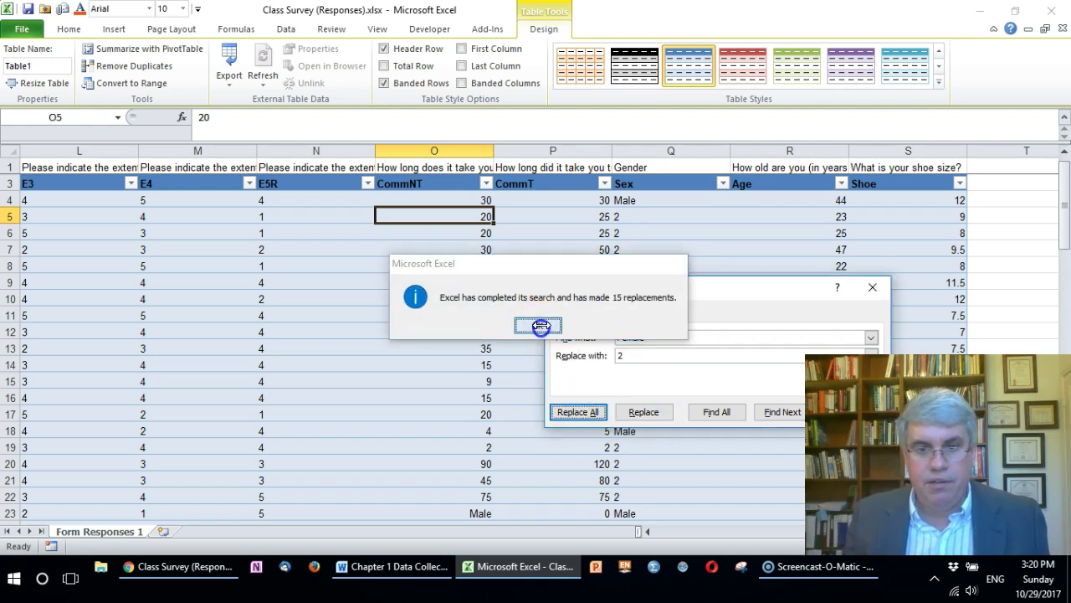
{"action": "left_click", "coordinate": [539, 327]}
- Replace every Male with 1 and close Find and Replace
{"action": "left_click", "coordinate": [631, 336]}
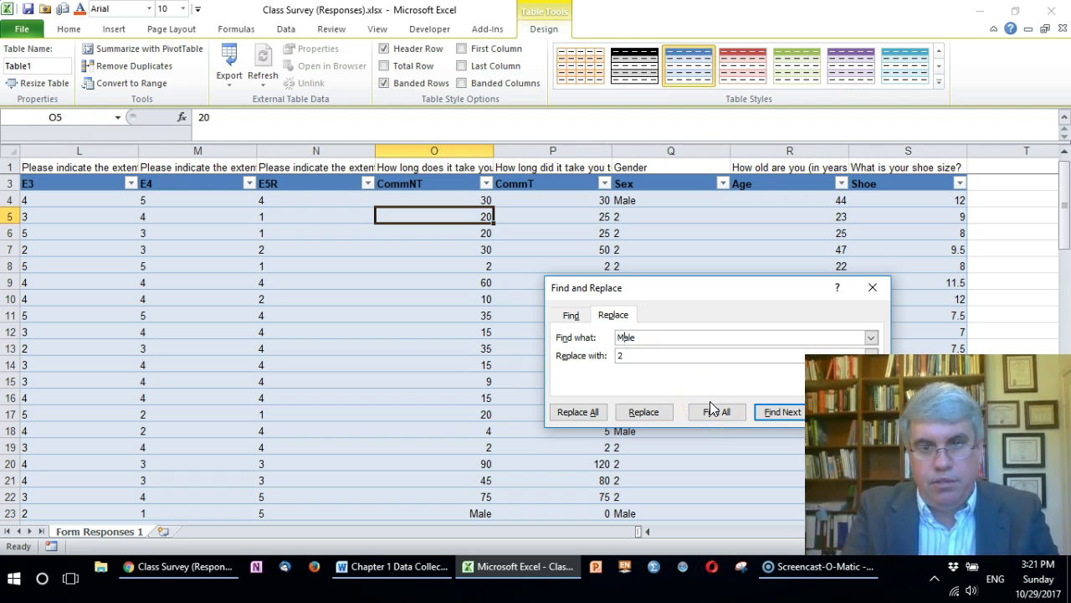
{"action": "left_click", "coordinate": [631, 356]}
{"action": "key", "text": "BackSpace"}
{"action": "type", "text": "1"}
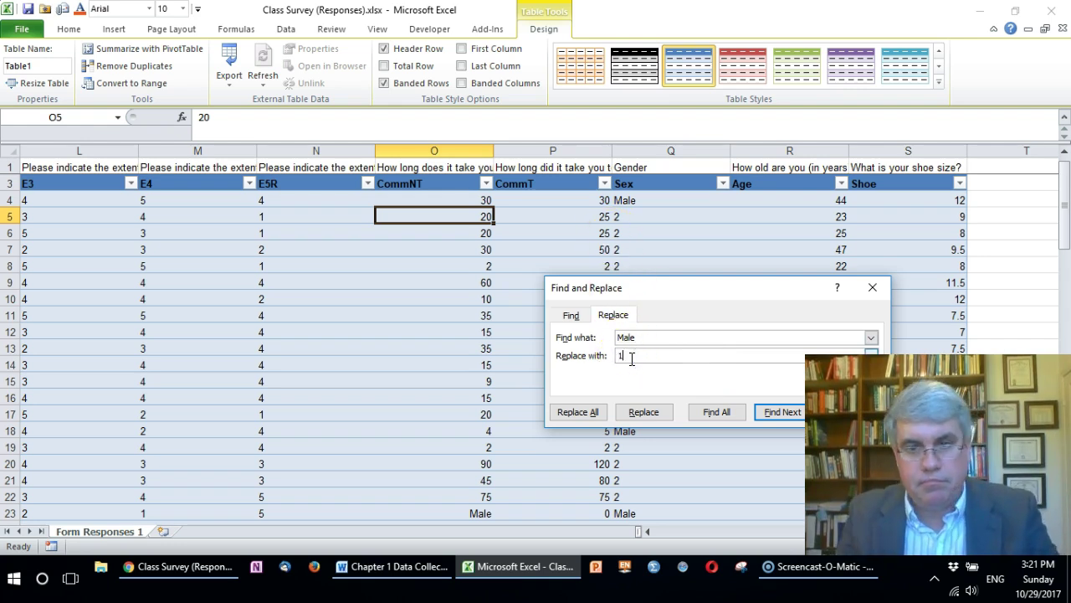
{"action": "left_click", "coordinate": [572, 412]}
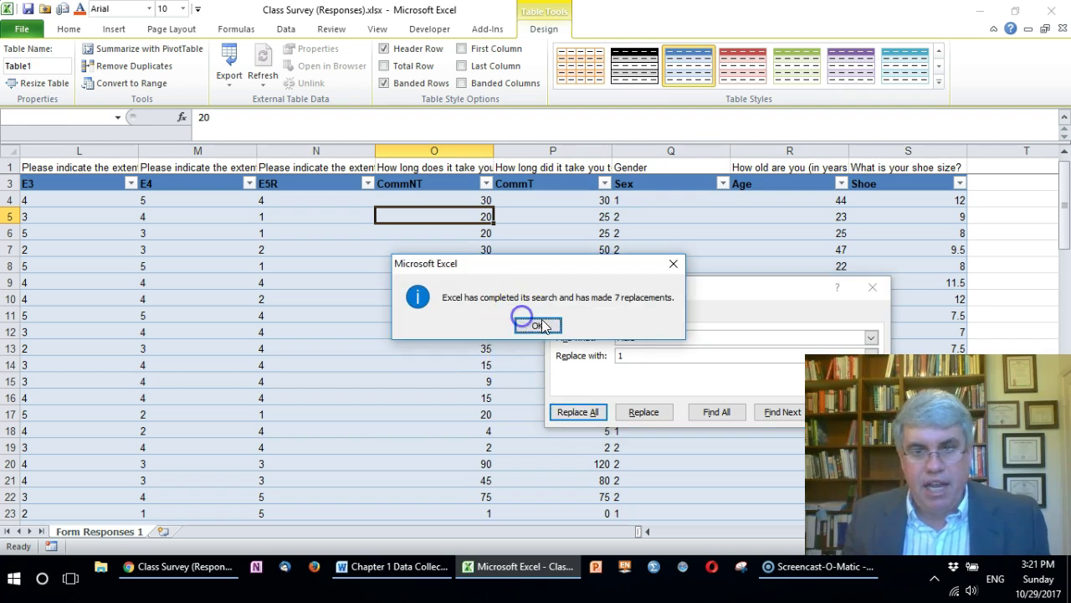
{"action": "left_click", "coordinate": [548, 333]}
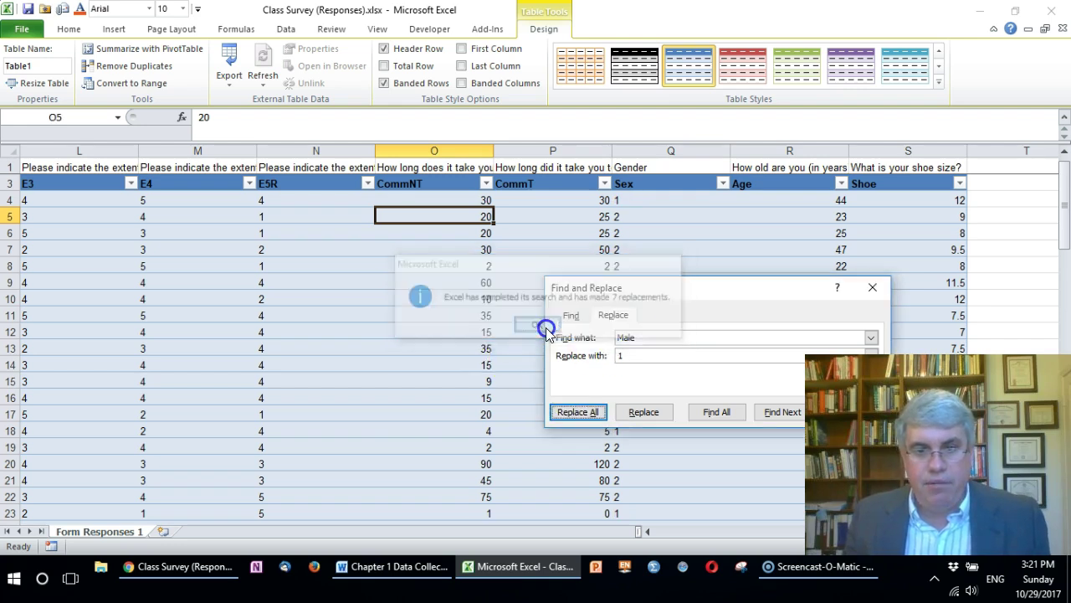
{"action": "left_click", "coordinate": [872, 288]}
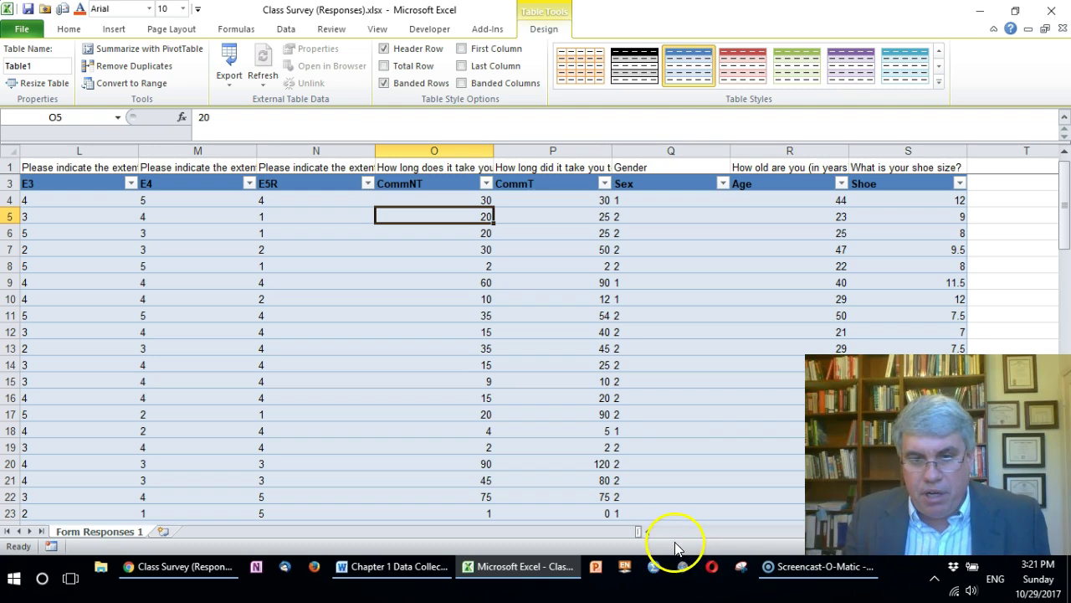
- Scroll the table left until column A with the timestamps is visible
{"action": "left_click", "coordinate": [717, 531]}
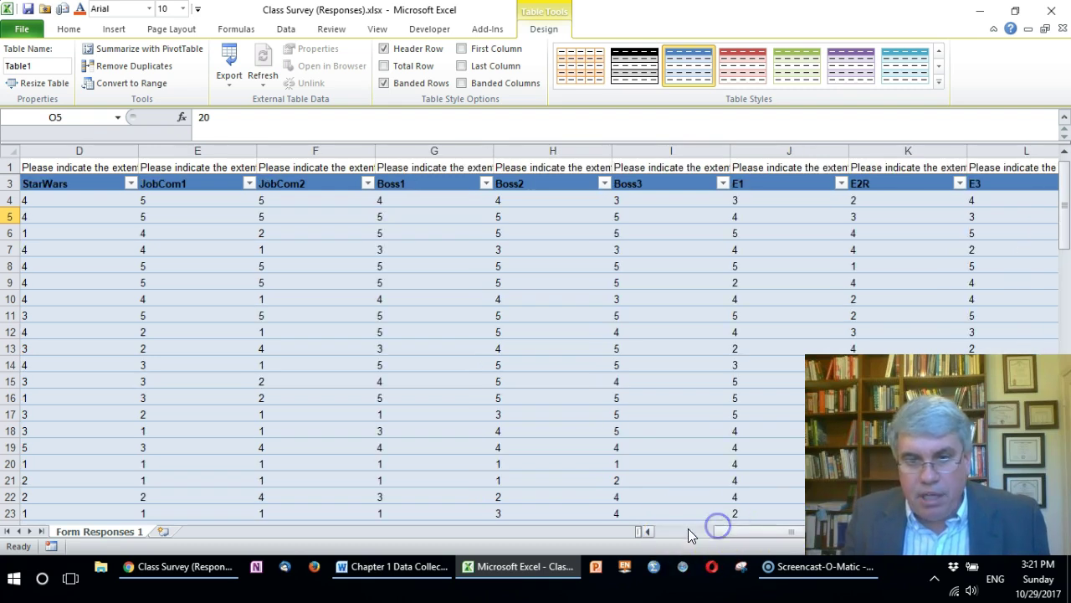
{"action": "left_click_drag", "start_coordinate": [724, 536], "coordinate": [655, 536]}
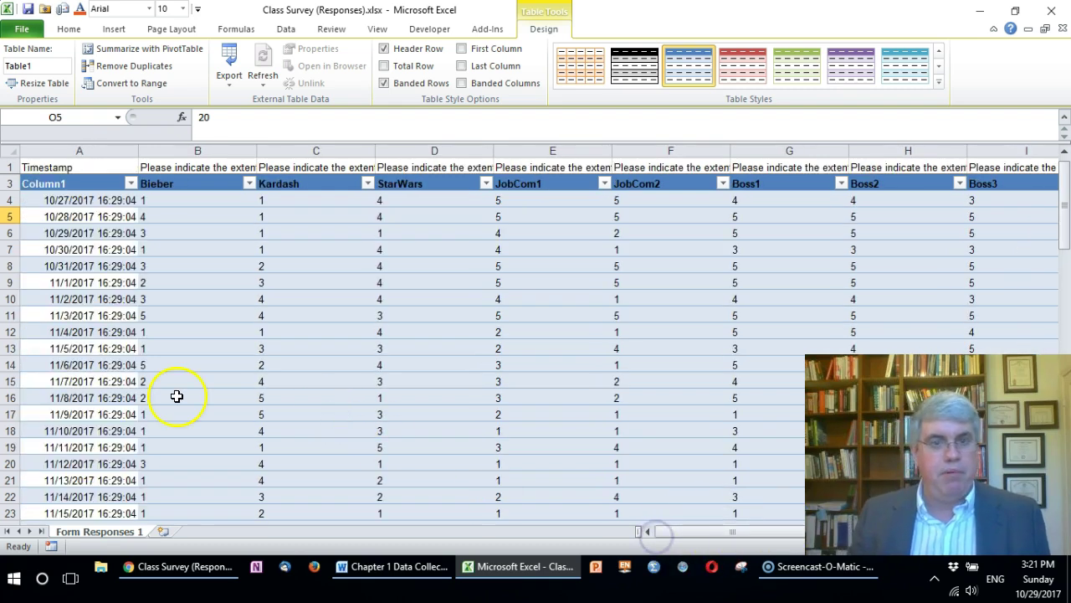
- Rename the Column1 header to Participant and delete the old timestamps from A4:A24
{"action": "left_click", "coordinate": [75, 182]}
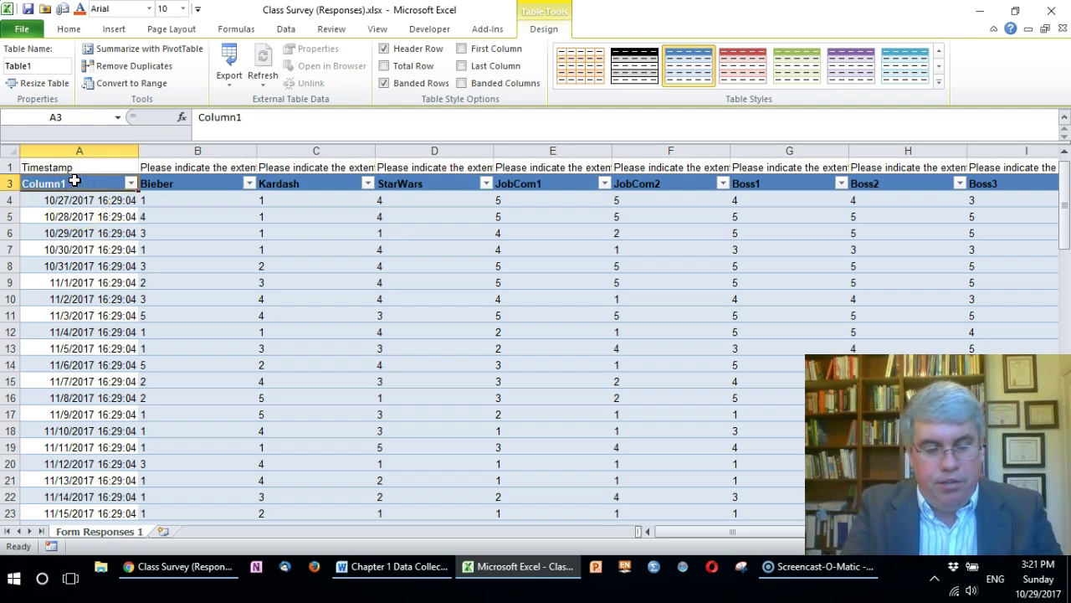
{"action": "type", "text": "Participan"}
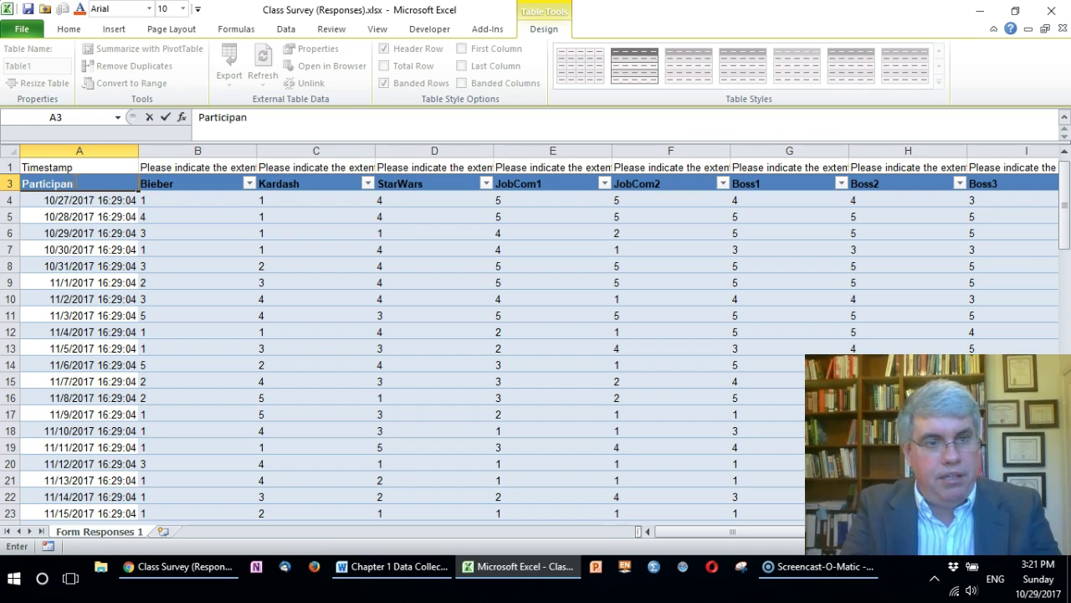
{"action": "type", "text": "t"}
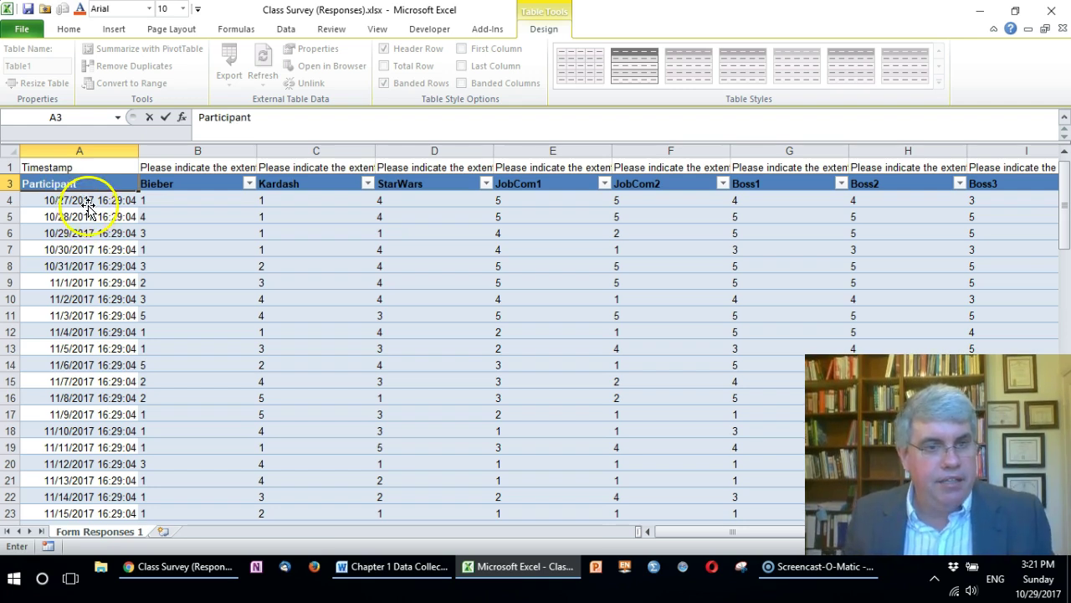
{"action": "left_click", "coordinate": [90, 208]}
{"action": "type", "text": "1"}
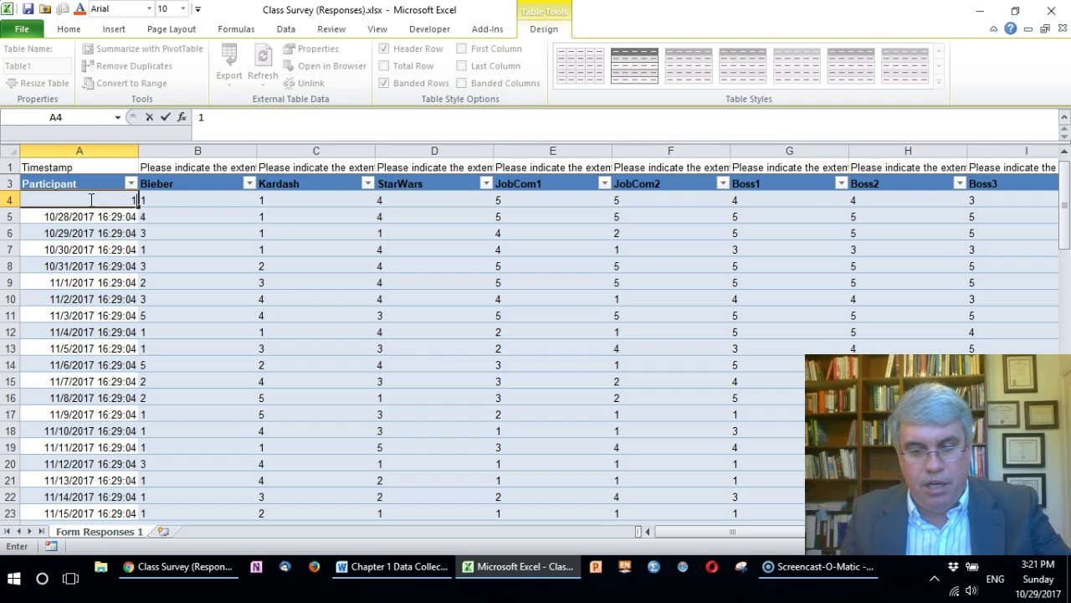
{"action": "key", "text": "Return"}
{"action": "left_click", "coordinate": [89, 199]}
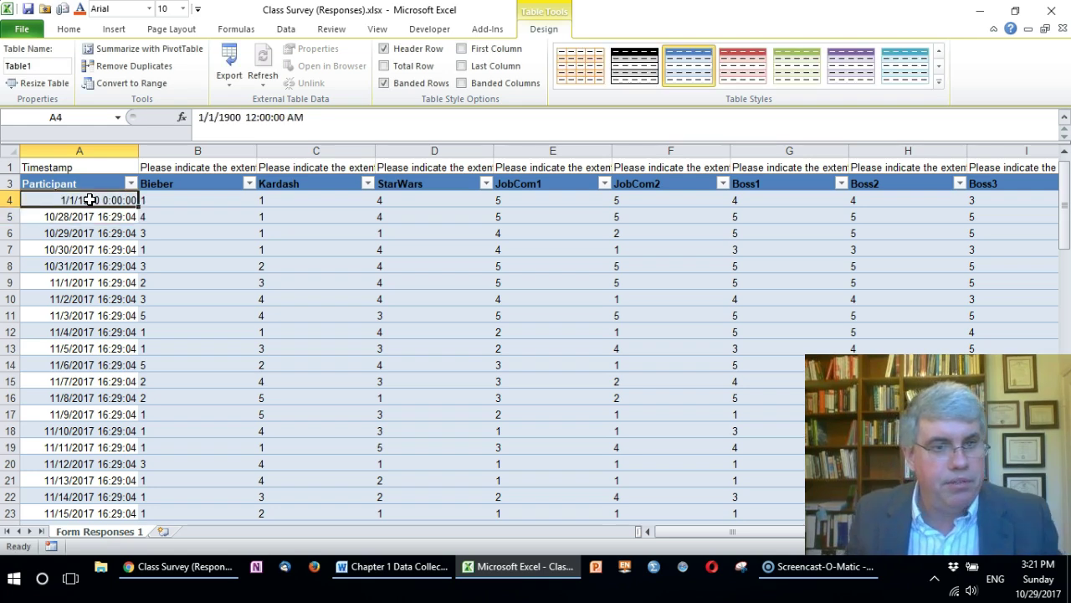
{"action": "mouse_move", "coordinate": [90, 200]}
{"action": "left_mouse_down"}
{"action": "mouse_move", "coordinate": [89, 511]}
{"action": "mouse_move", "coordinate": [90, 333]}
{"action": "left_mouse_up"}
{"action": "scroll", "coordinate": [89, 199], "scroll_direction": "down", "scroll_amount": 3}
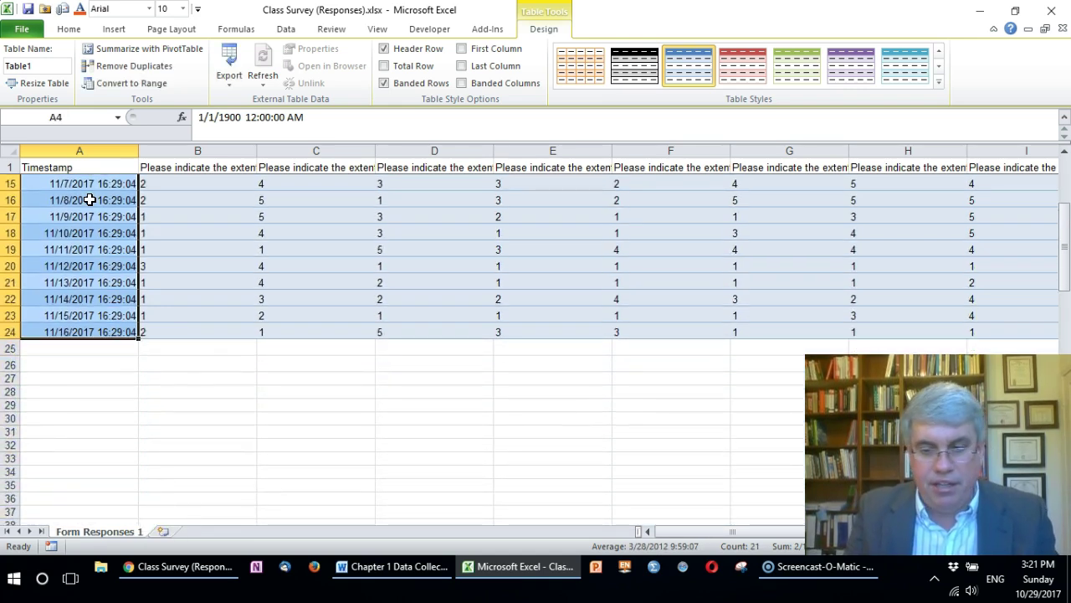
{"action": "key", "text": "Delete"}
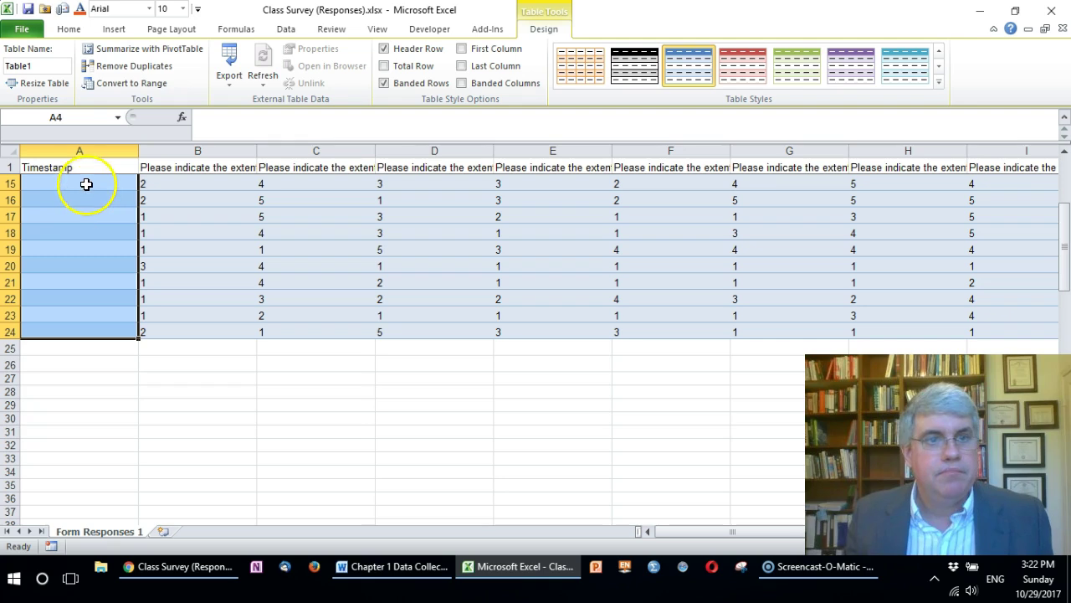
- Format column A as General and enter 1 and 2 in A4:A5
{"action": "left_click", "coordinate": [69, 30]}
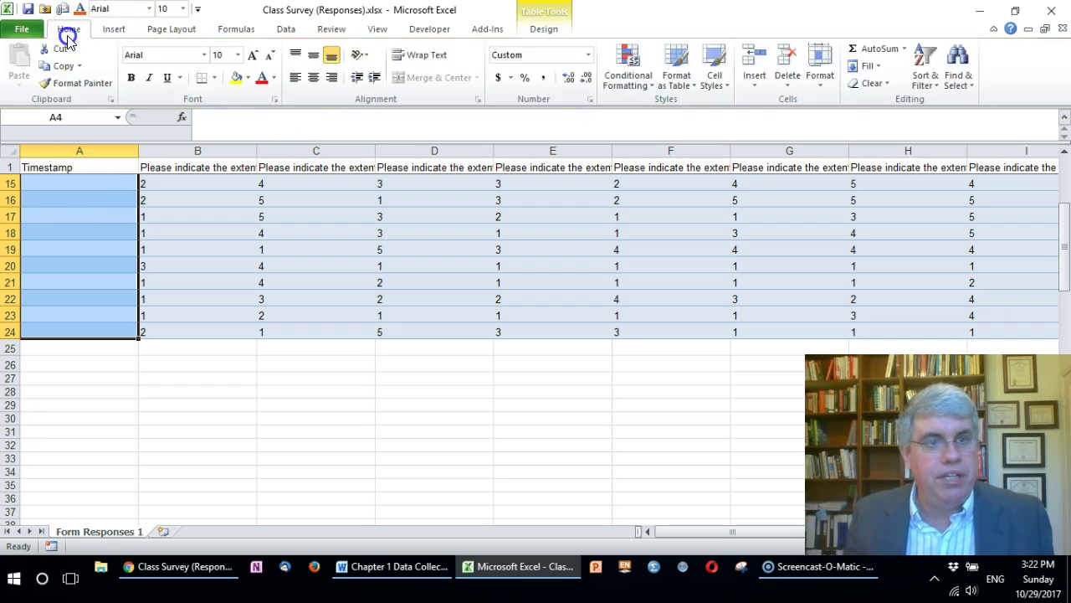
{"action": "left_click", "coordinate": [588, 55]}
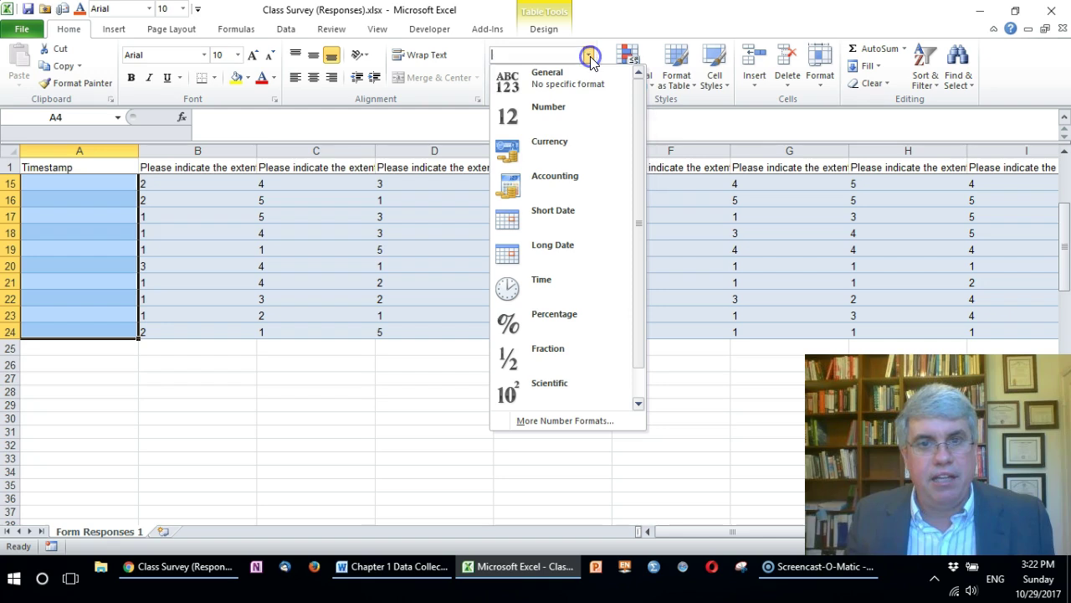
{"action": "left_click", "coordinate": [552, 79]}
{"action": "scroll", "coordinate": [203, 349], "scroll_direction": "up", "scroll_amount": 4}
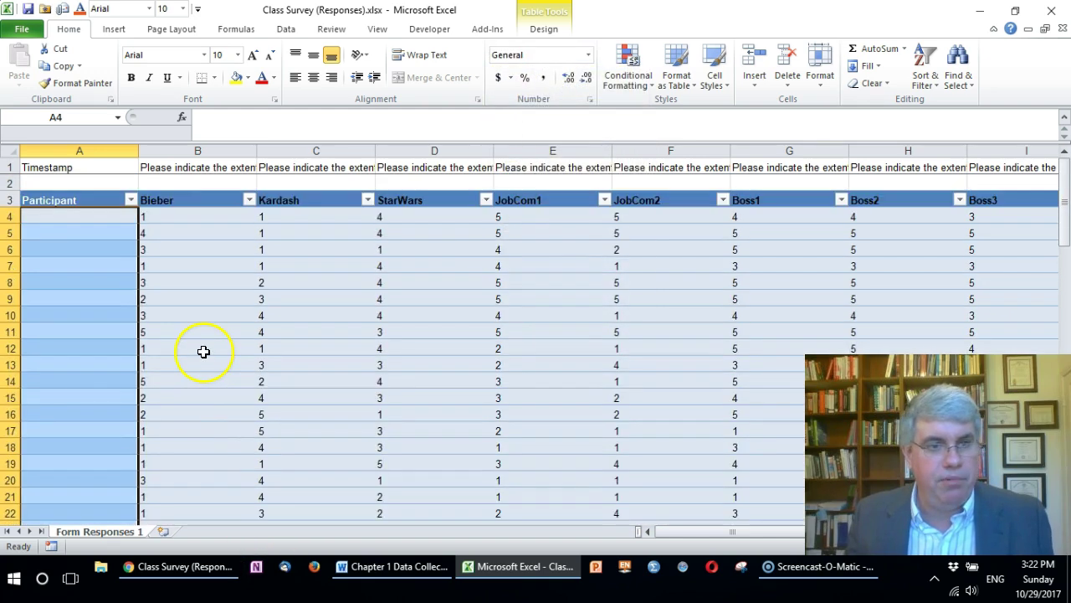
{"action": "left_click", "coordinate": [118, 218]}
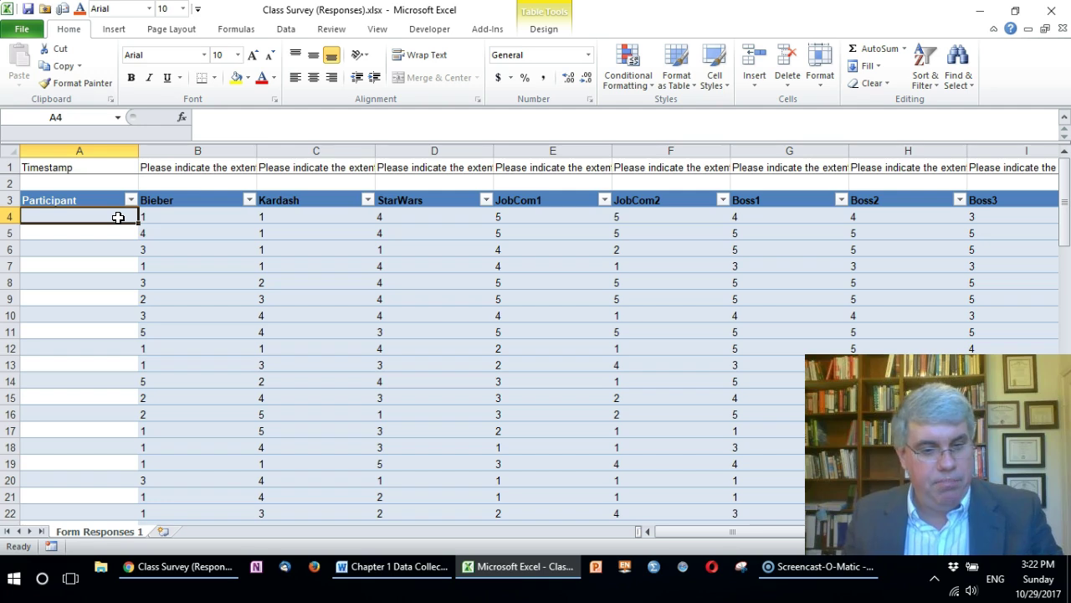
{"action": "type", "text": "1"}
{"action": "key", "text": "Return"}
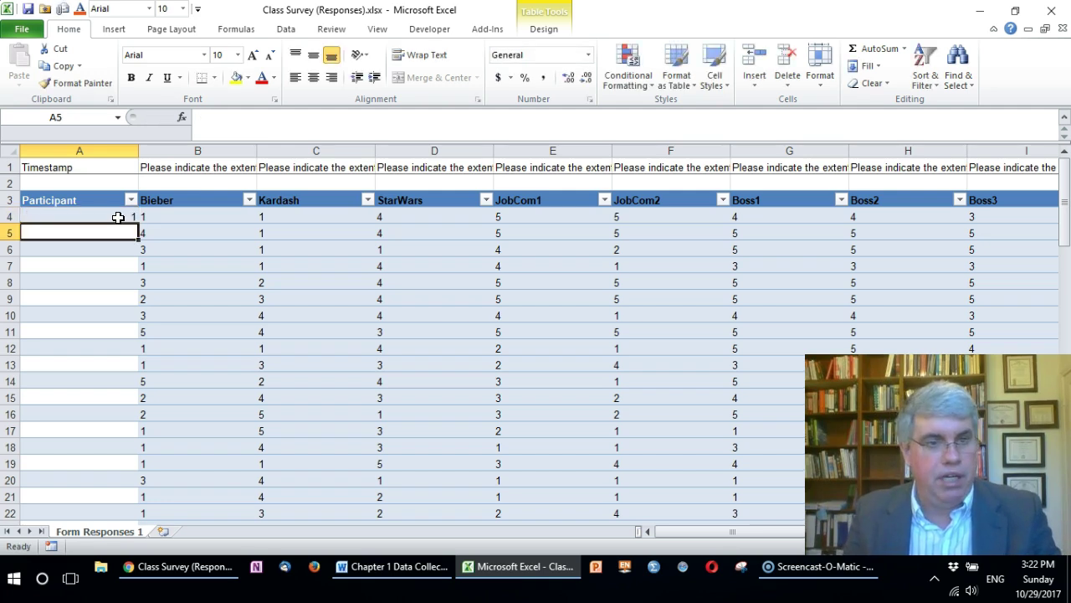
{"action": "type", "text": "2"}
{"action": "key", "text": "ctrl+Return"}
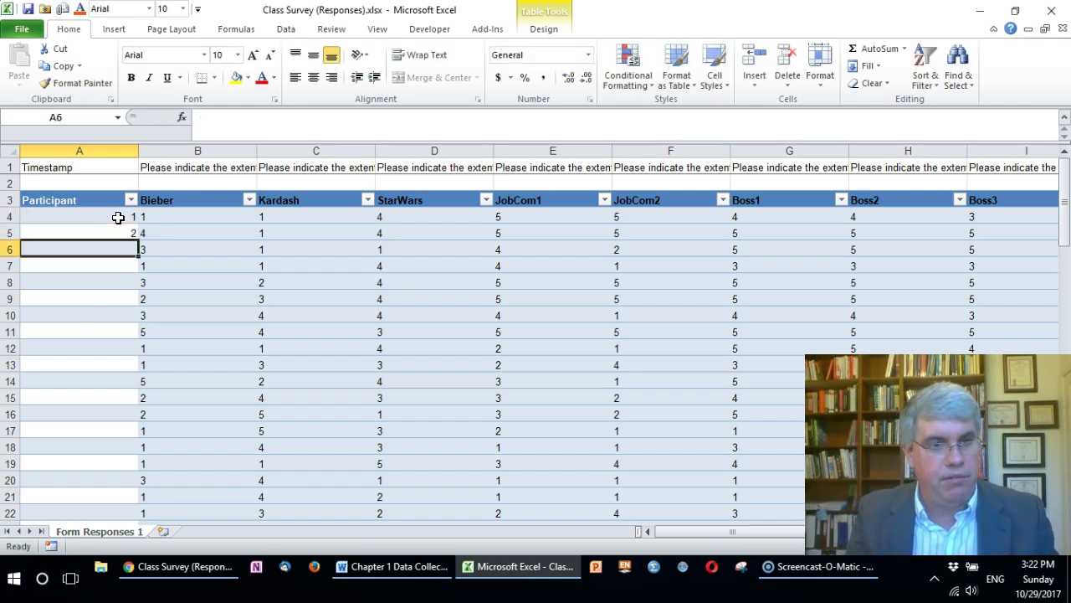
- Fill the participant numbers down to 21 in row 24
{"action": "left_click", "coordinate": [118, 216]}
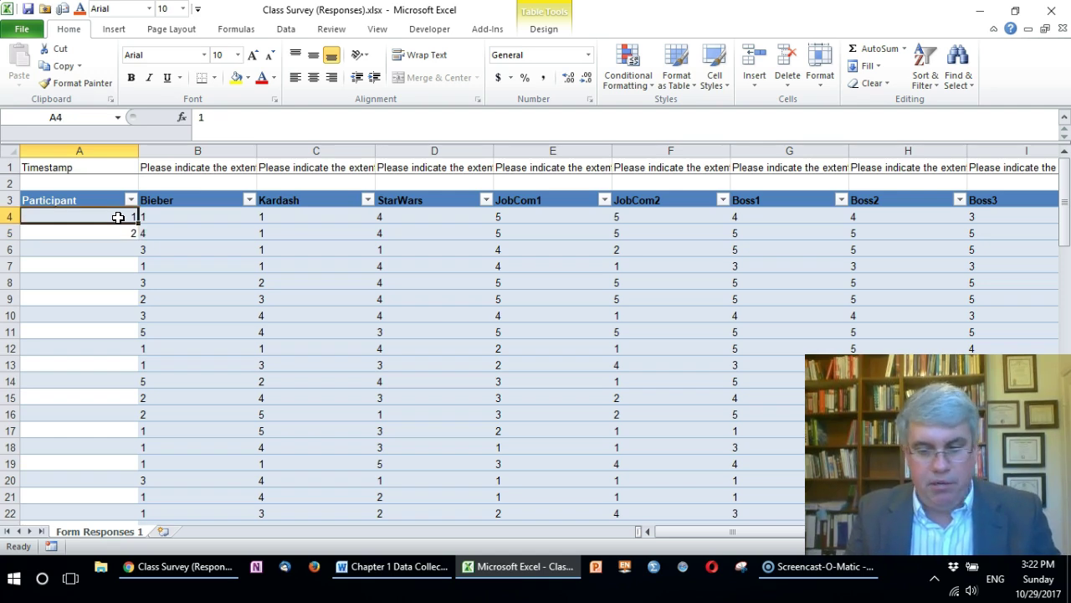
{"action": "key", "text": "shift+Down"}
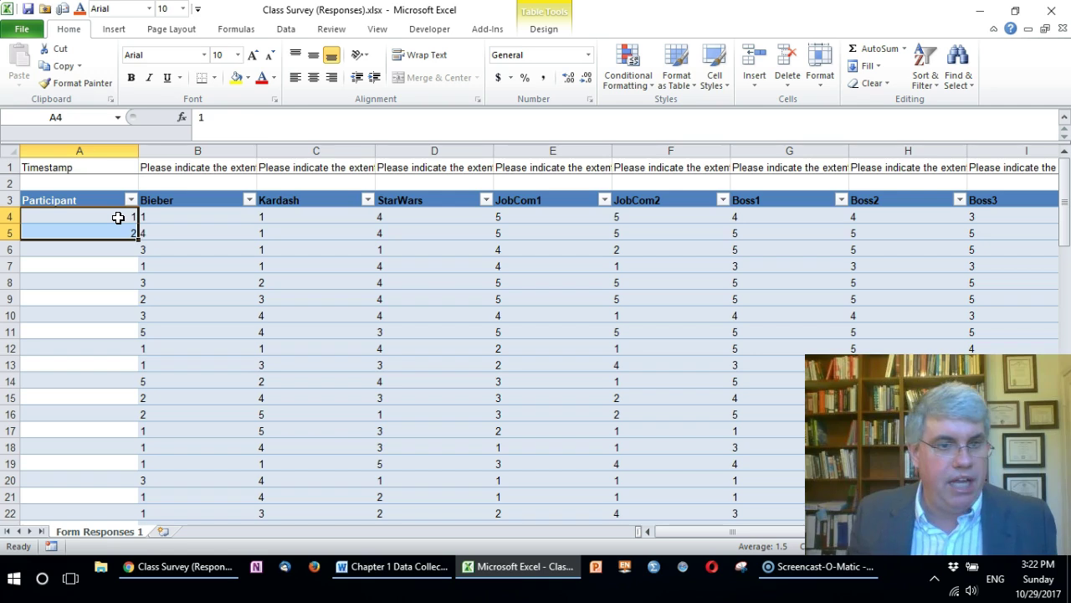
{"action": "left_click_drag", "start_coordinate": [137, 239], "coordinate": [135, 443]}
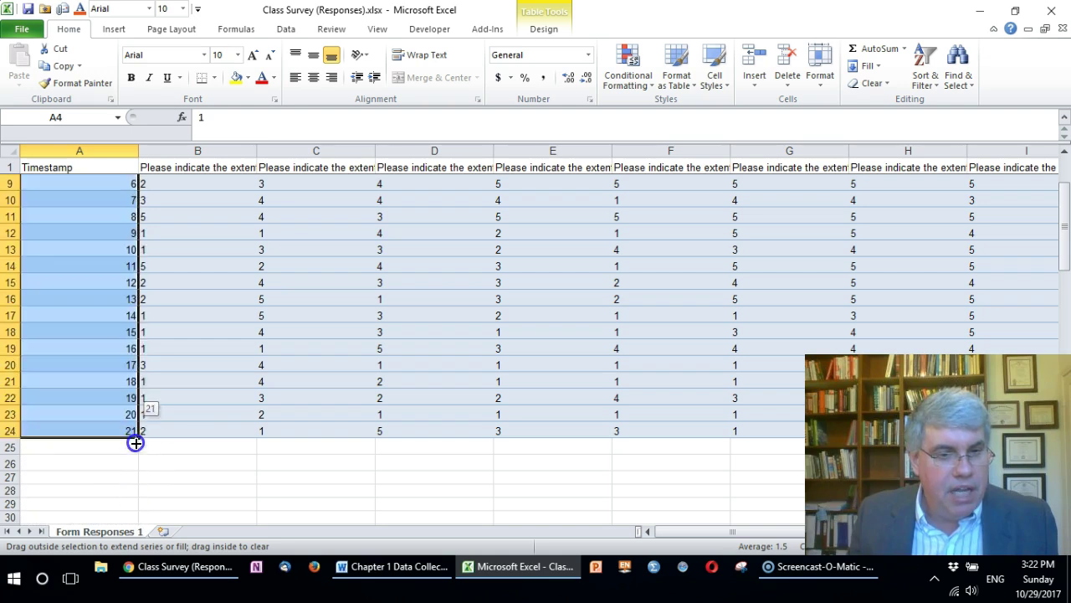
{"action": "scroll", "coordinate": [82, 380], "scroll_direction": "up", "scroll_amount": 3}
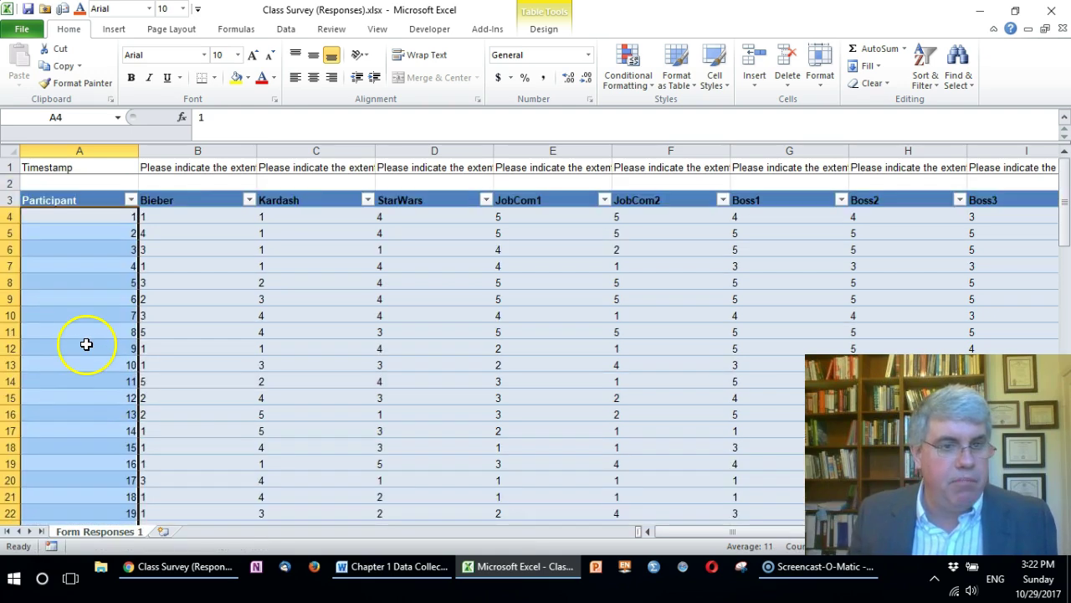
{"action": "scroll", "coordinate": [129, 242], "scroll_direction": "down", "scroll_amount": 5}
{"action": "scroll", "coordinate": [114, 275], "scroll_direction": "up", "scroll_amount": 3}
{"action": "scroll", "coordinate": [115, 275], "scroll_direction": "up", "scroll_amount": 2}
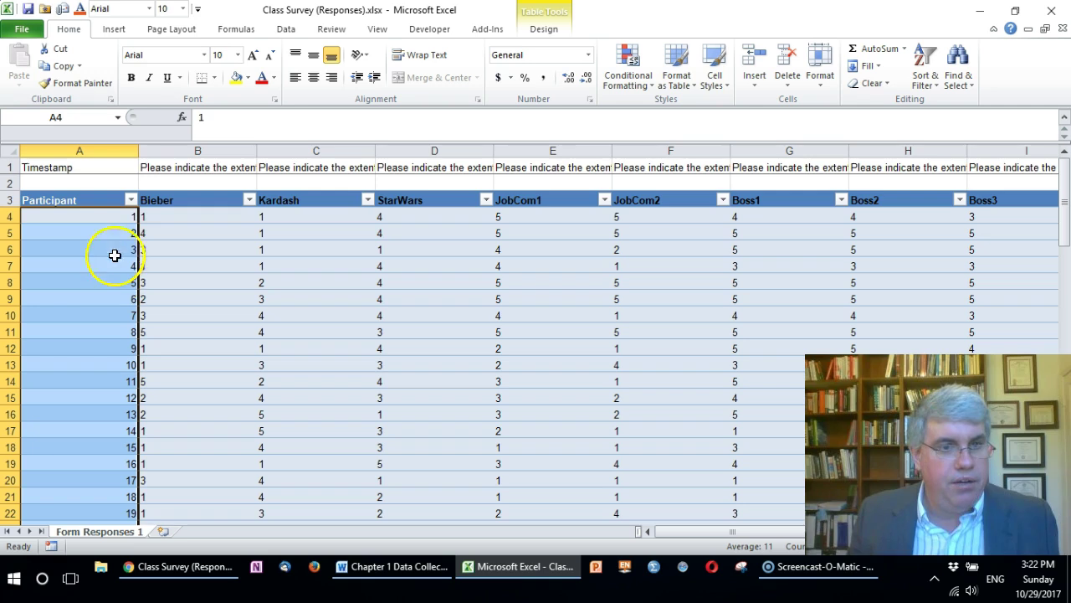
- Rename the A3 header from Participant to ParticipantNumber
{"action": "left_click", "coordinate": [80, 201]}
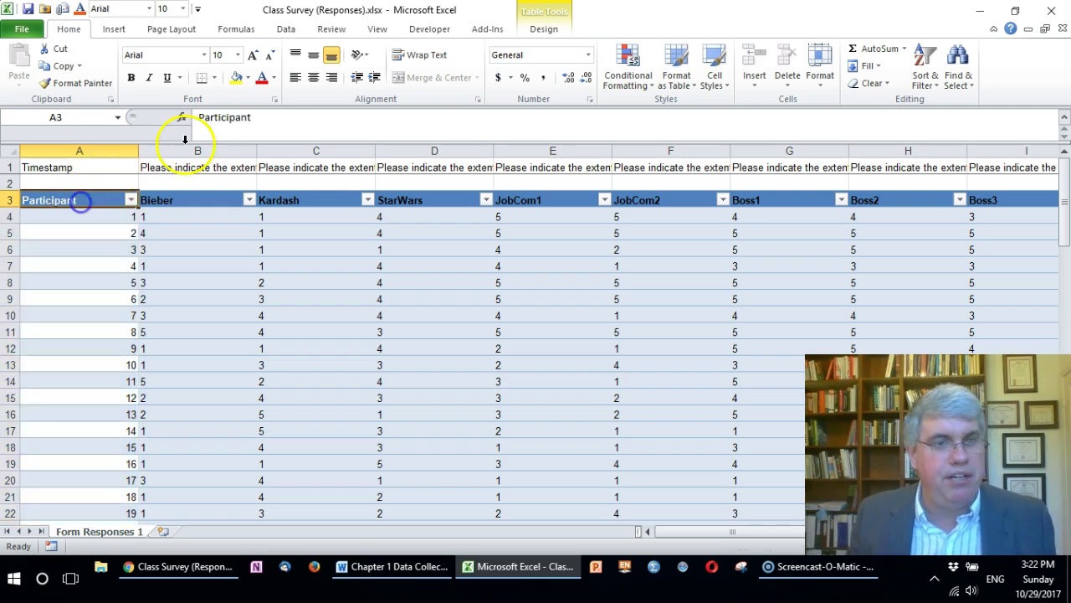
{"action": "left_click", "coordinate": [270, 117]}
{"action": "type", "text": "Nu"}
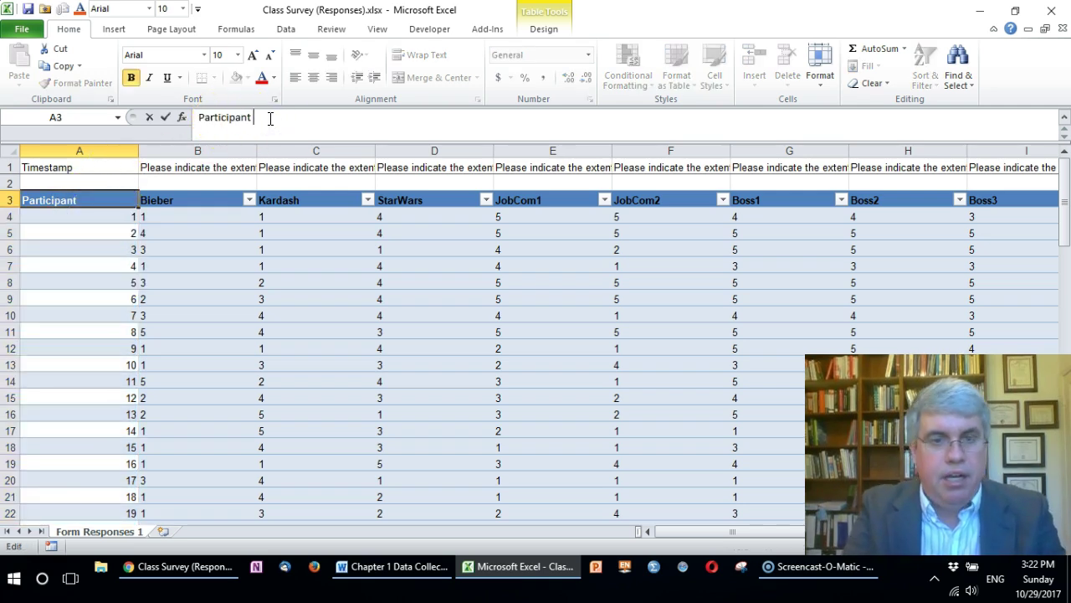
{"action": "key", "text": "BackSpace"}
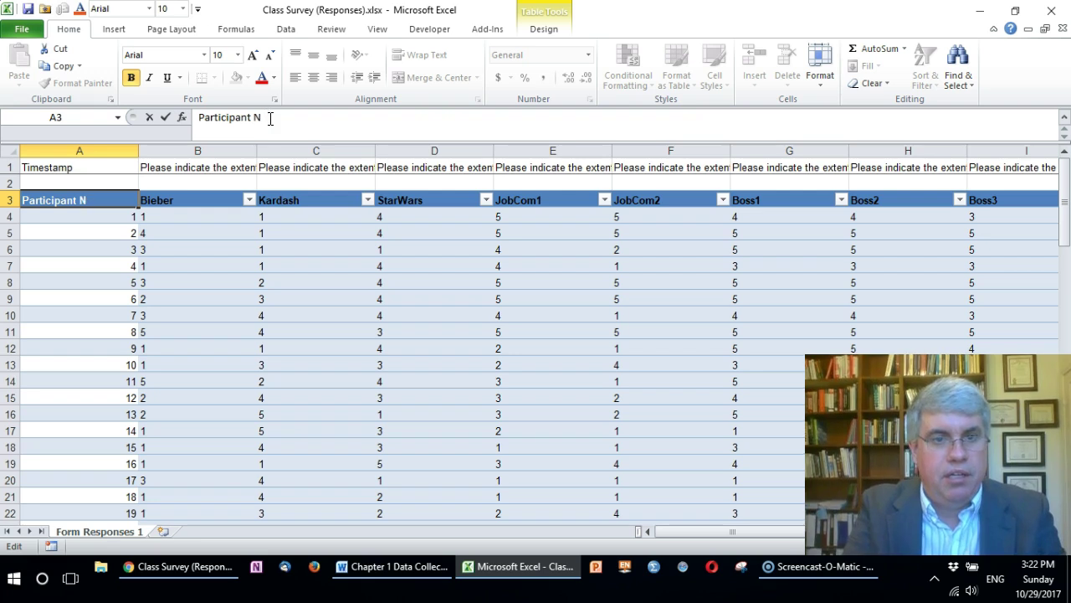
{"action": "key", "text": "BackSpace"}
{"action": "key", "text": "BackSpace"}
{"action": "type", "text": "Number"}
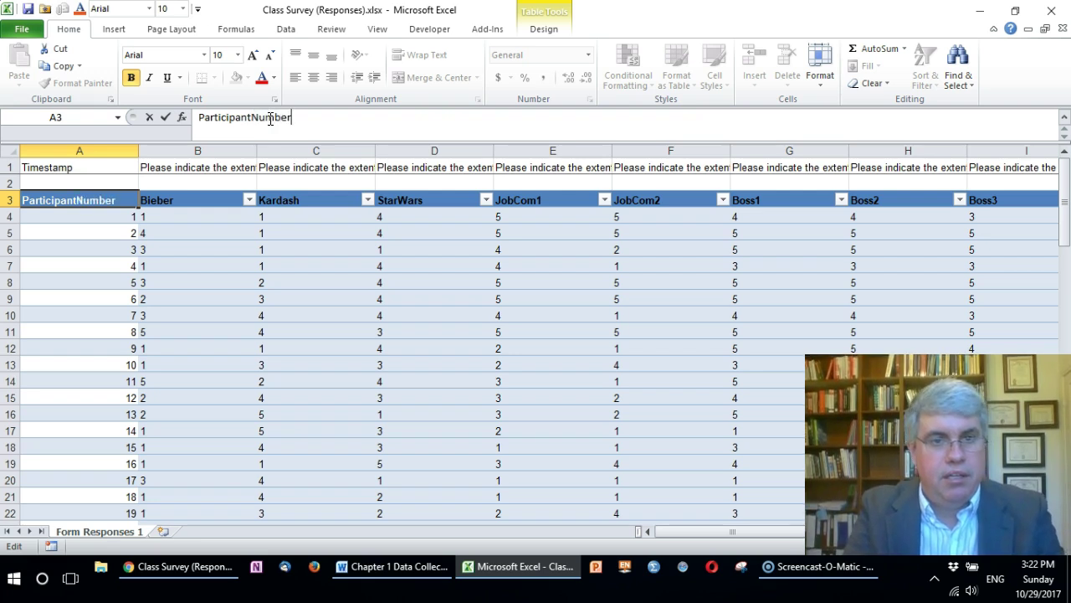
{"action": "key", "text": "Return"}
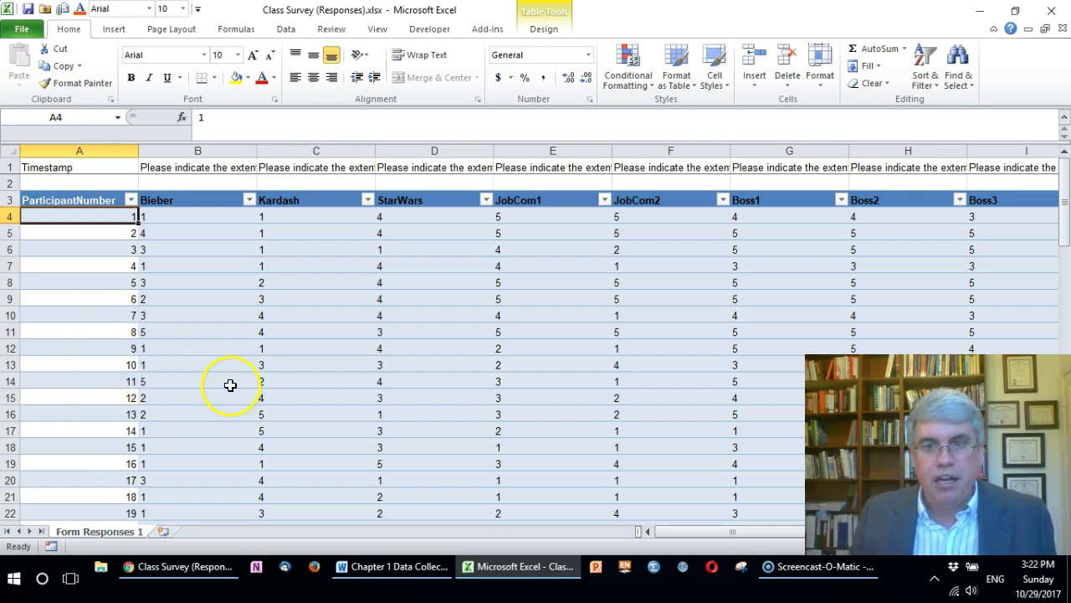
- Save the workbook to Downloads under the name SurveyDataReadytoAnalyze.xlsx
{"action": "left_click", "coordinate": [20, 30]}
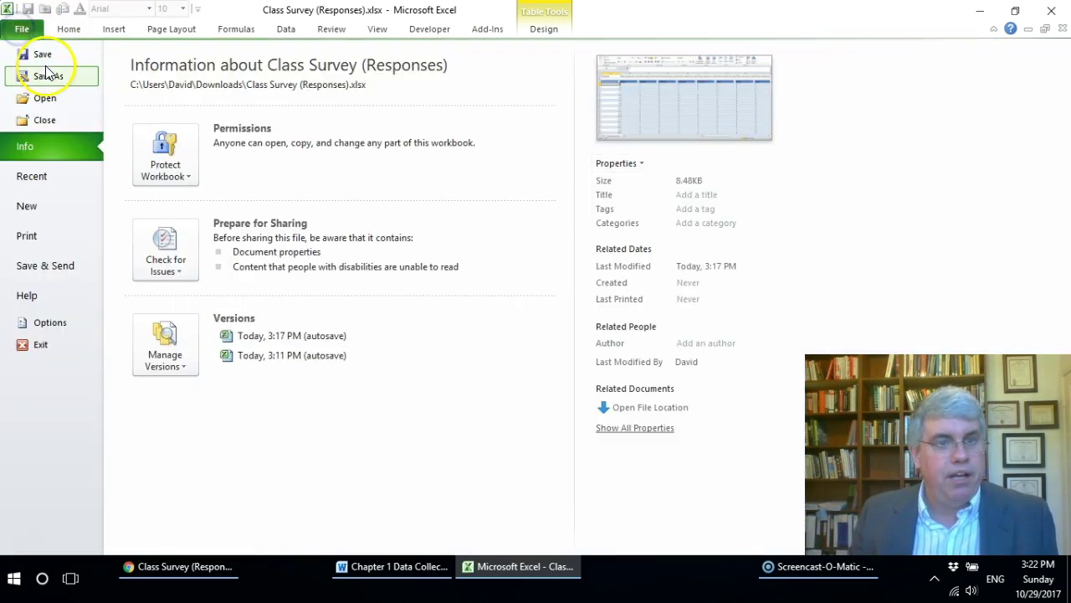
{"action": "key", "text": "Escape"}
{"action": "key", "text": "F12"}
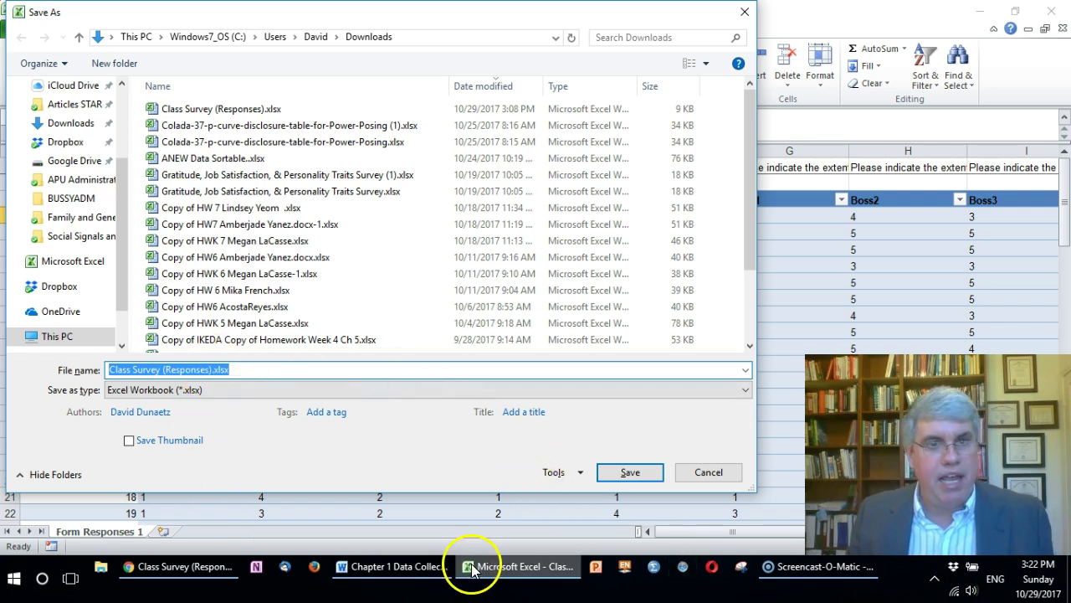
{"action": "mouse_move", "coordinate": [475, 568]}
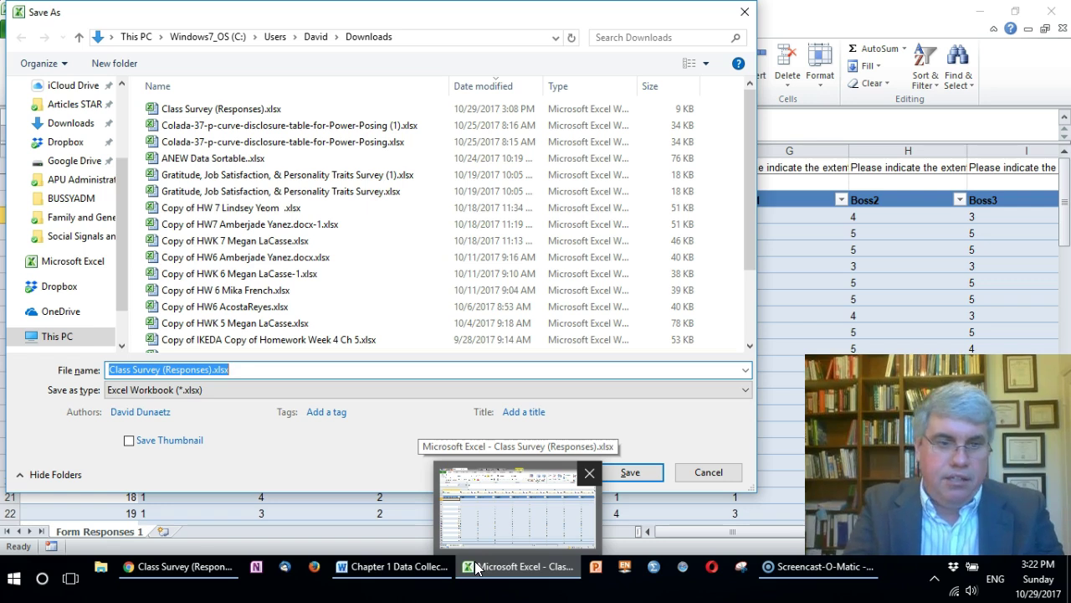
{"action": "type", "text": "Survey"}
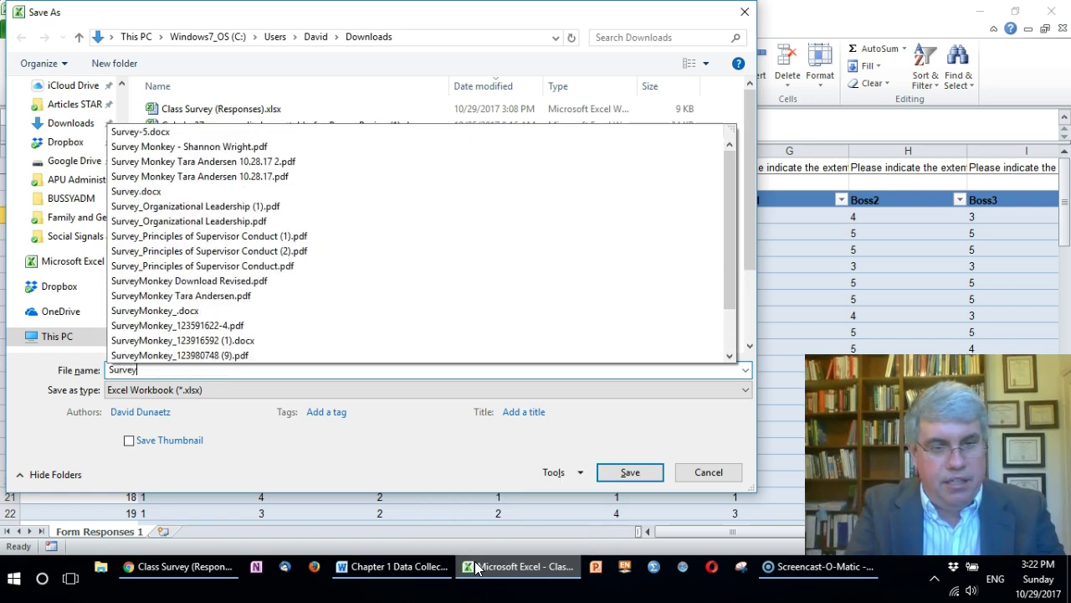
{"action": "type", "text": "Data Re"}
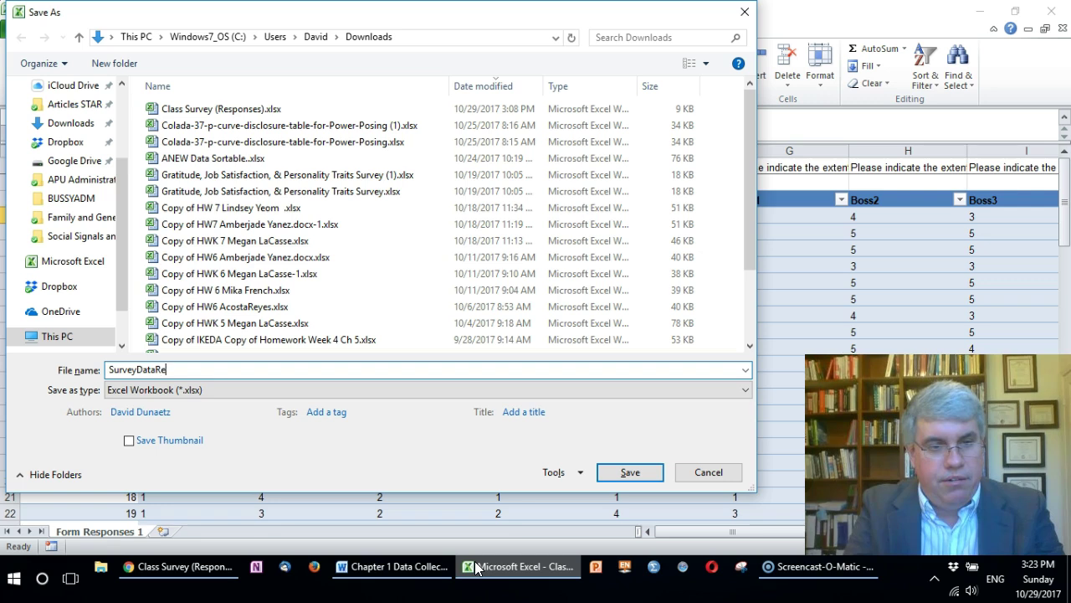
{"action": "type", "text": "ady "}
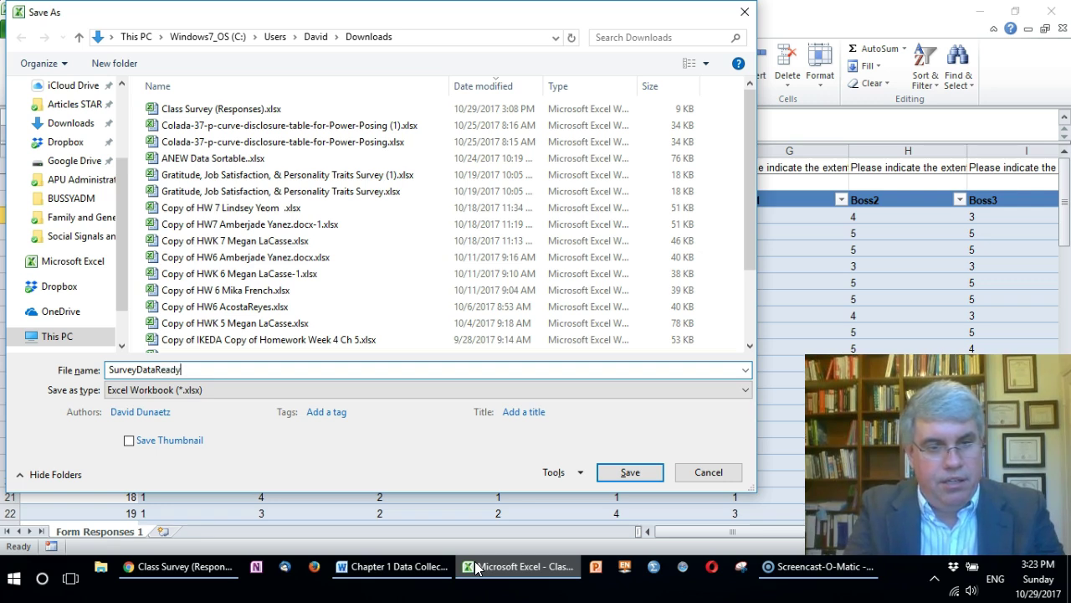
{"action": "type", "text": "toAn"}
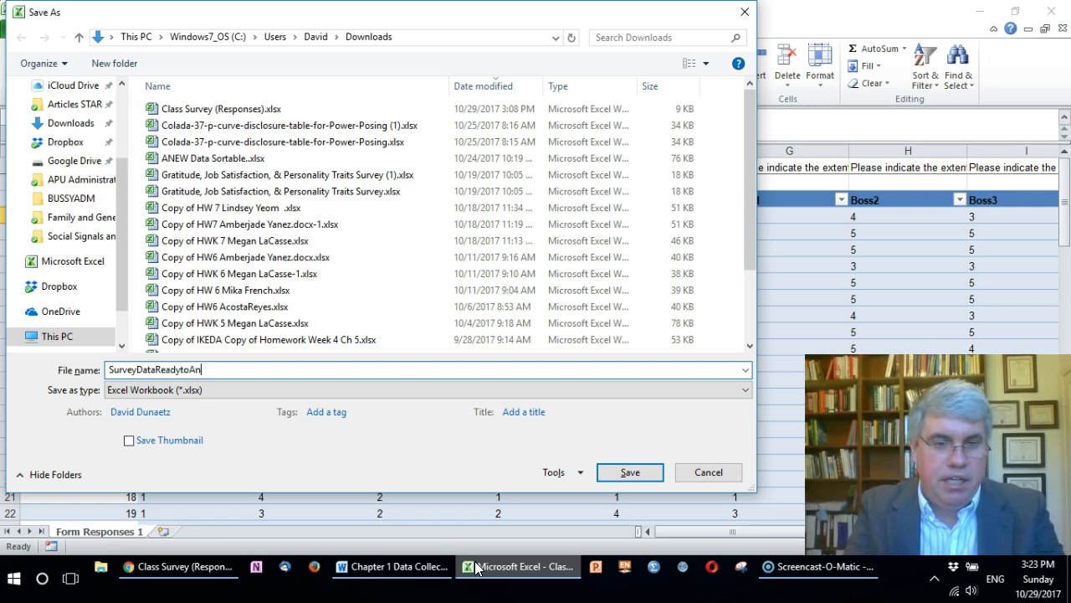
{"action": "type", "text": "alyze"}
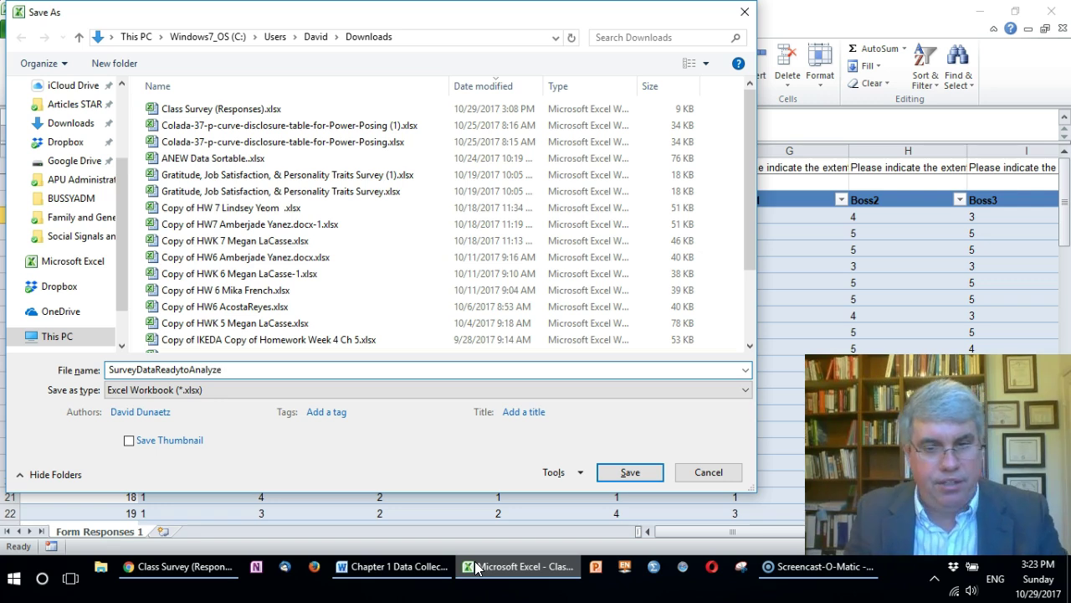
{"action": "left_click", "coordinate": [627, 472]}
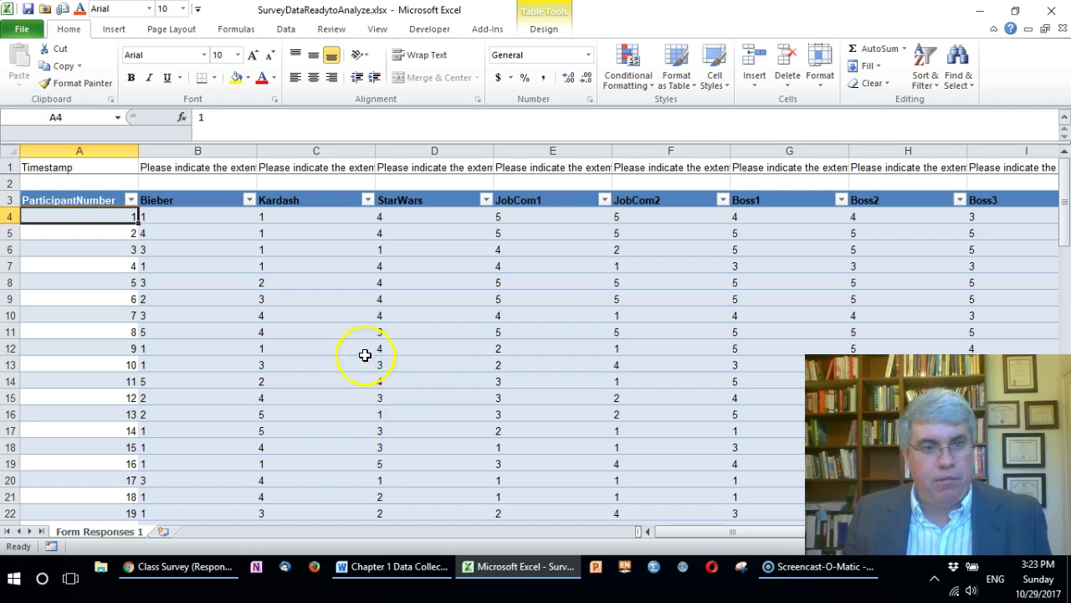
{"action": "scroll", "coordinate": [213, 299], "scroll_direction": "down", "scroll_amount": 3}
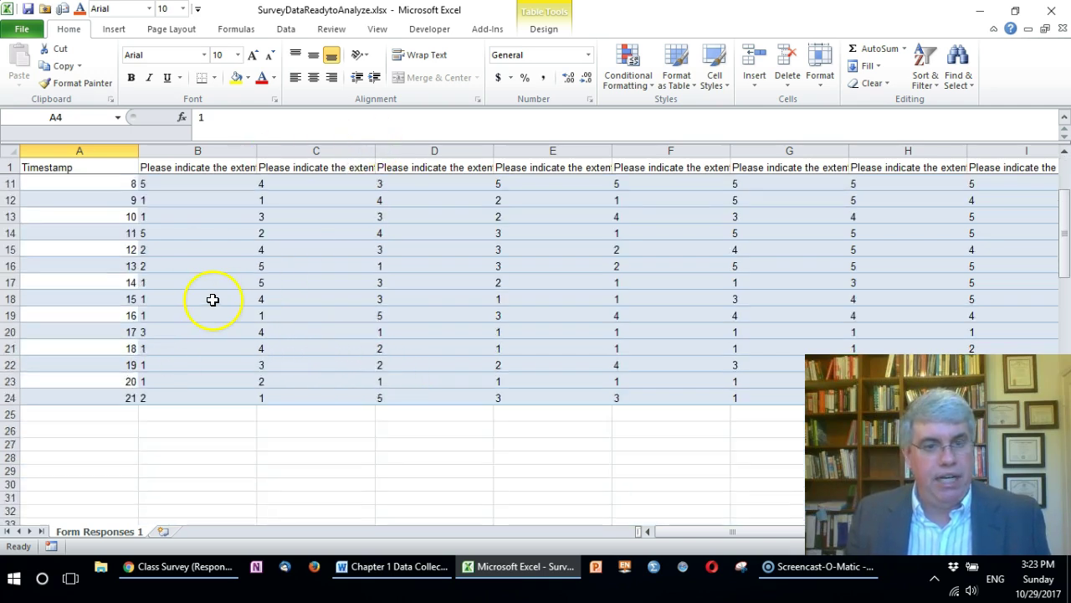
{"action": "scroll", "coordinate": [212, 302], "scroll_direction": "up", "scroll_amount": 3}
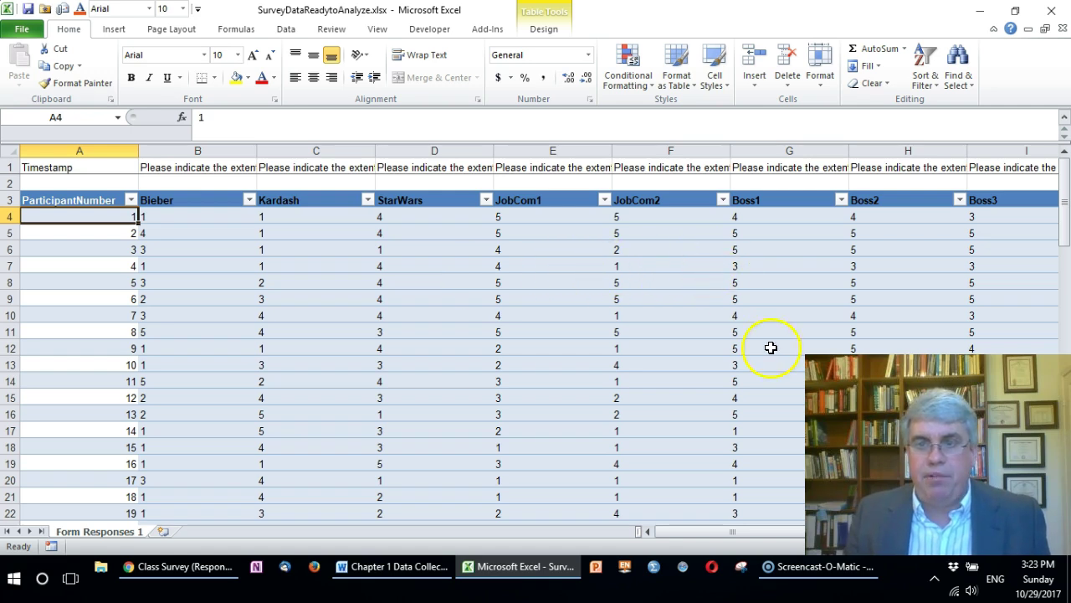
{"action": "left_click_drag", "start_coordinate": [689, 531], "coordinate": [799, 507]}
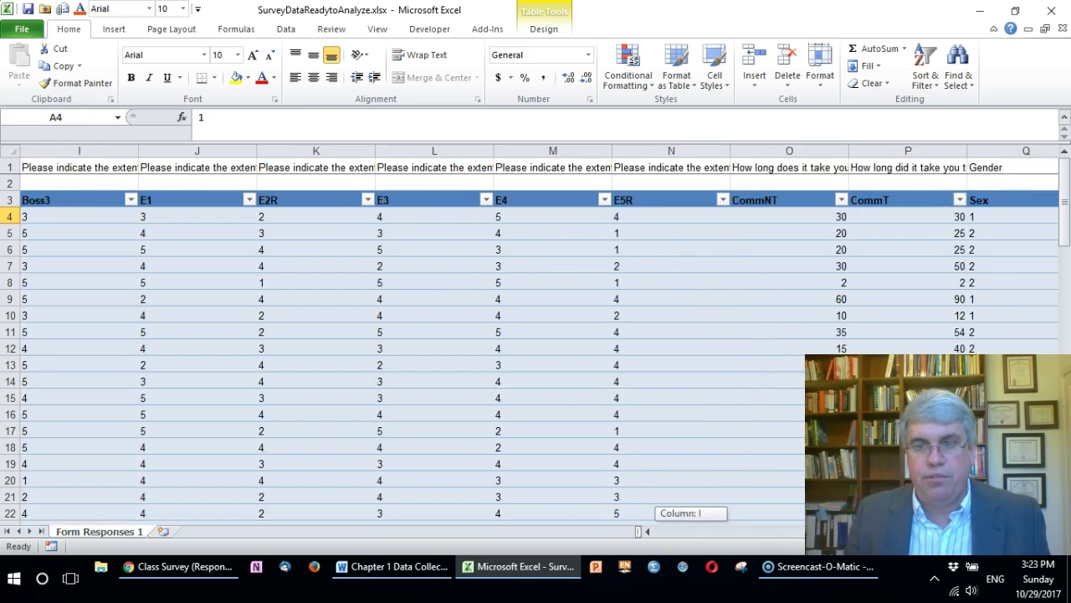